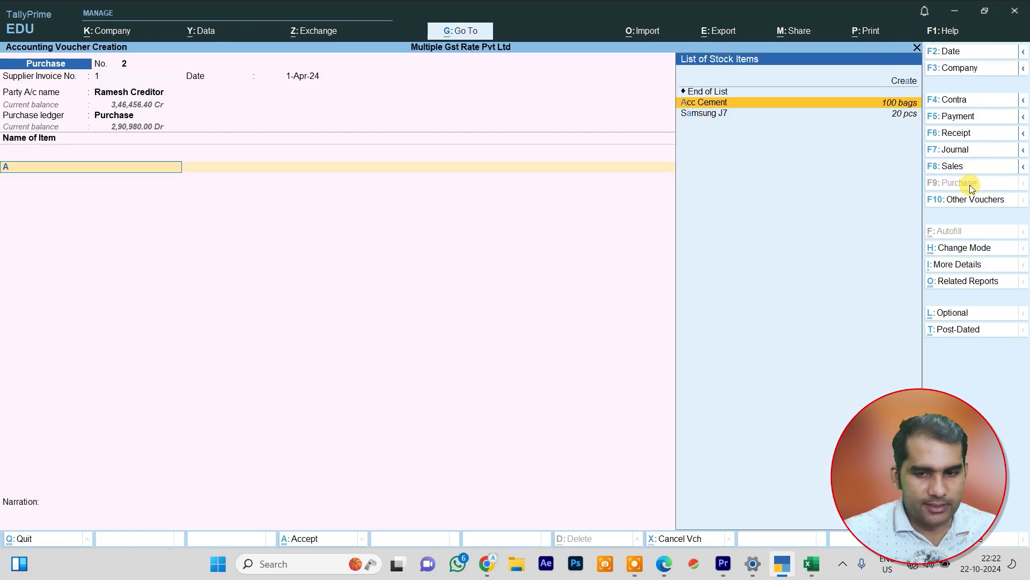
- Add 100 bags of Acc Cement to the purchase voucher at a rate of 310.00 per bag
key("Return")
type("100")
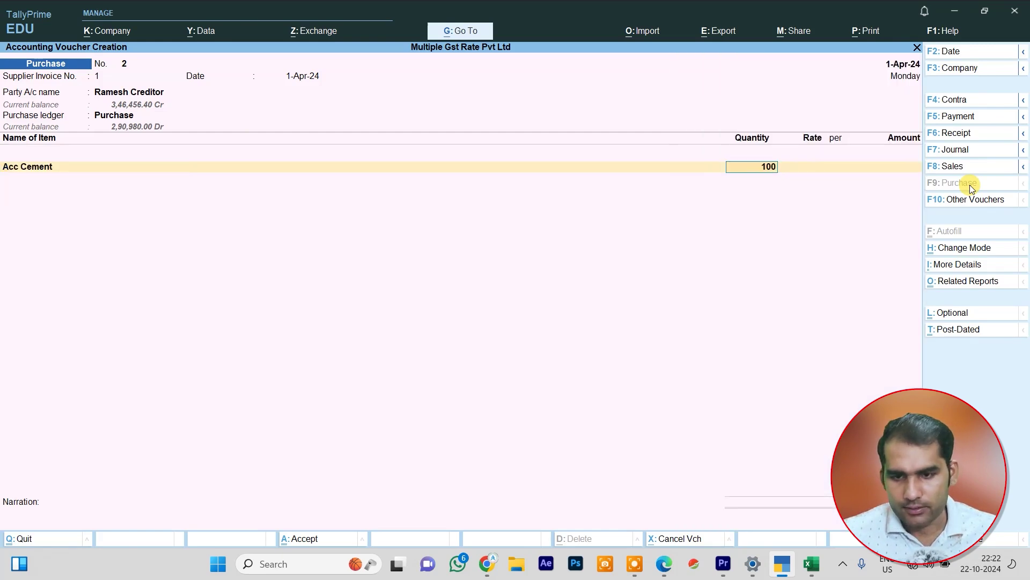
key("Return")
key("Return")
key("Return")
key("Return")
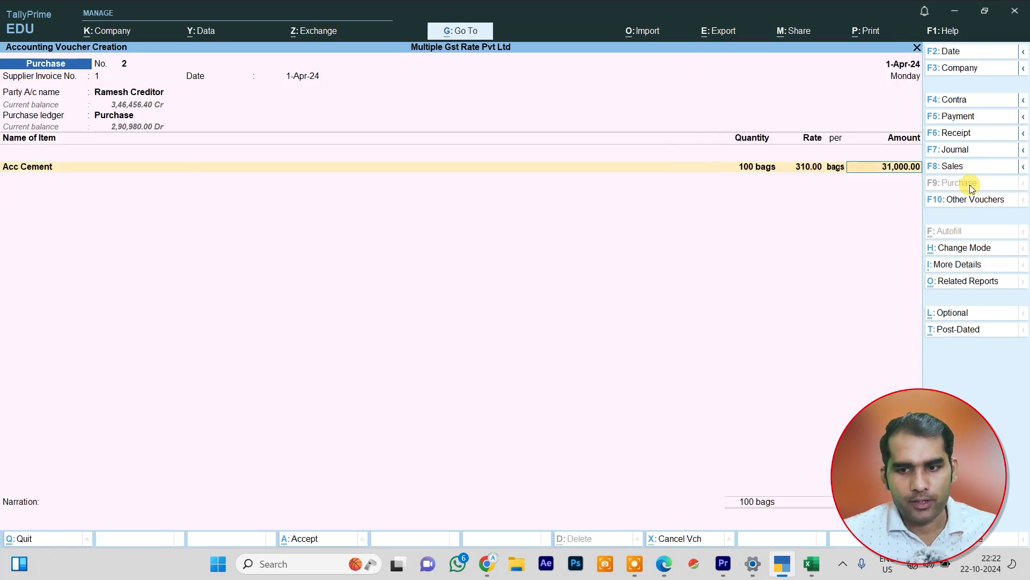
- Add 25 pcs of Samsung J7 at a rate of 12,999.00 and finish the item list
type("S")
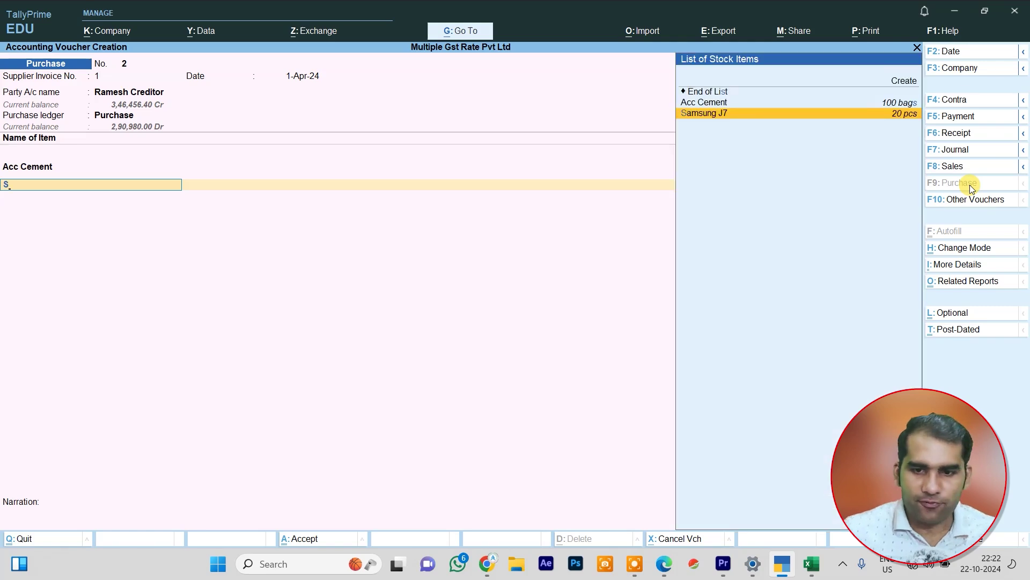
key("Return")
type("90")
key("BackSpace")
key("BackSpace")
type("25")
key("Return")
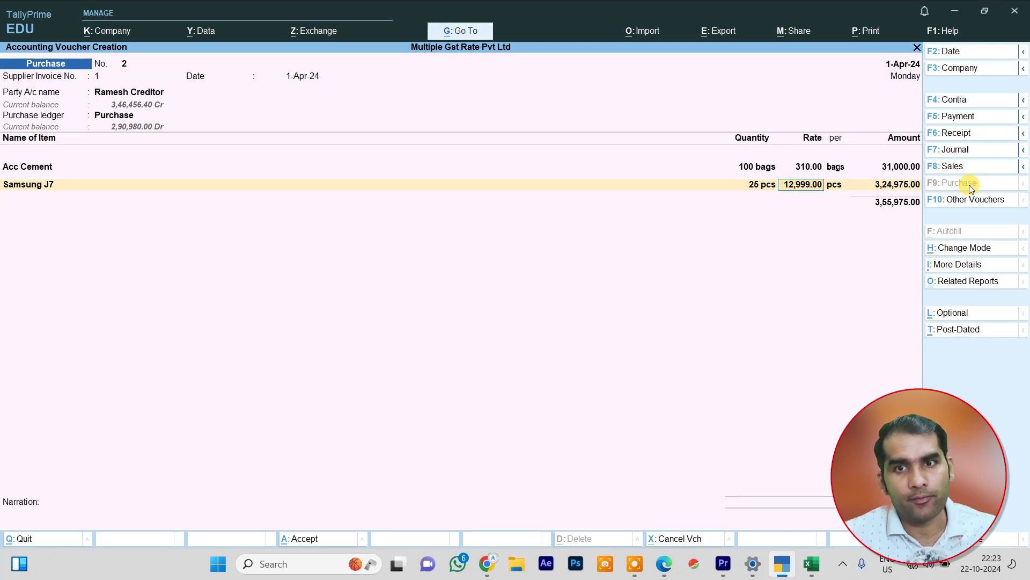
key("Return")
key("Return")
key("Return")
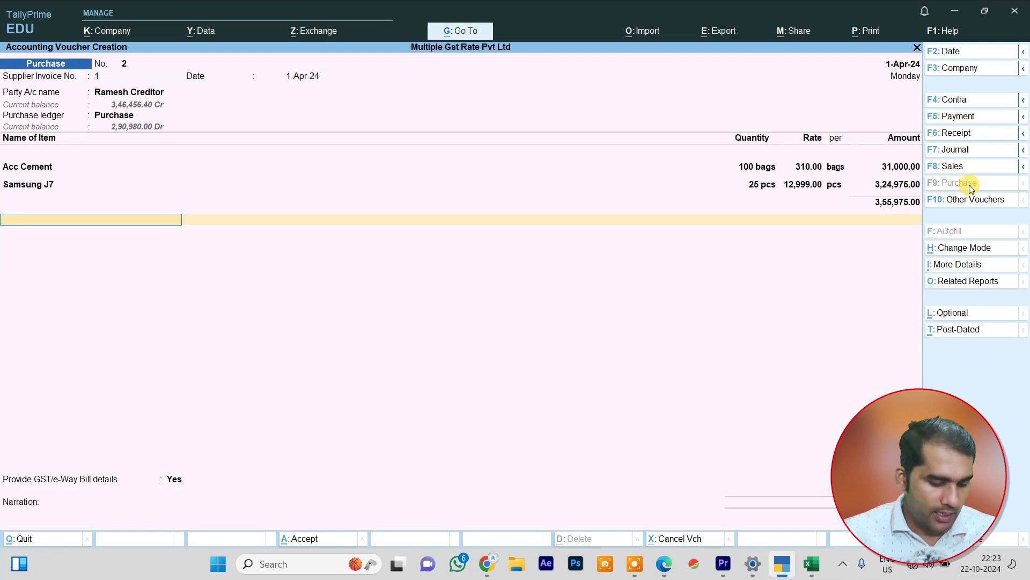
- Add the C Gst @ 9% and S Gst @ 9% tax ledgers below the voucher's items
type("C")
key("Down")
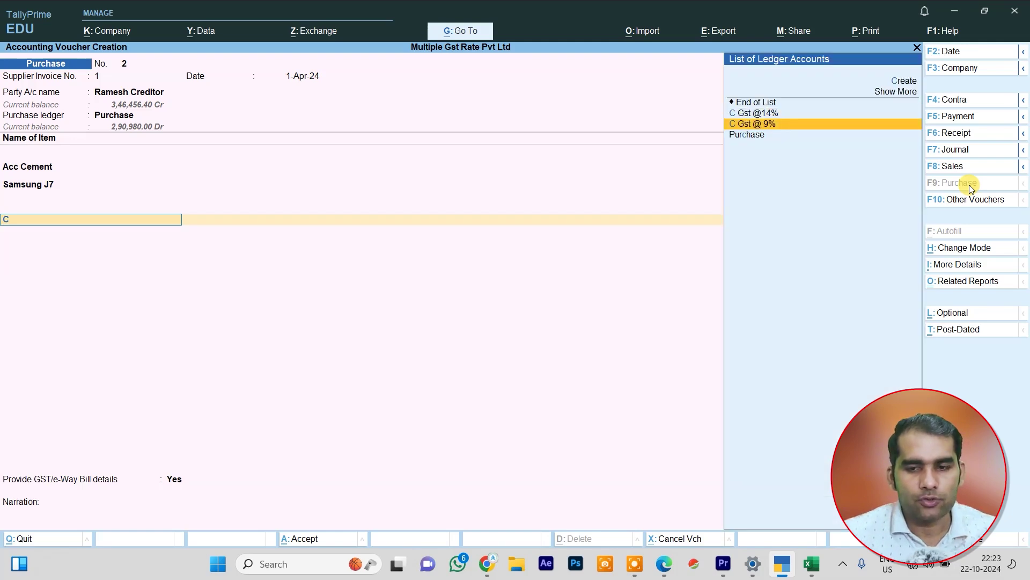
key("Return")
key("Return")
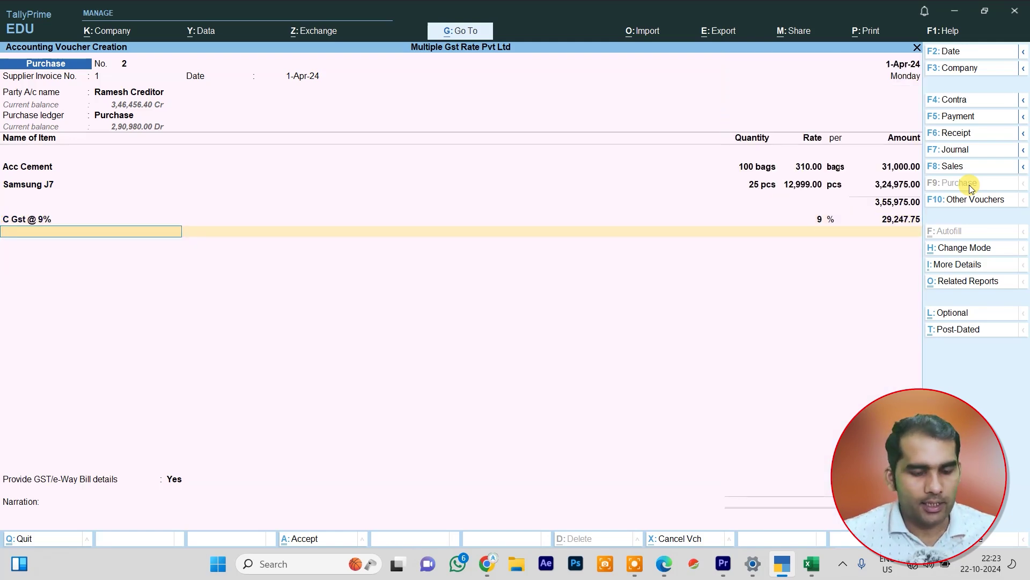
type("S")
key("Down")
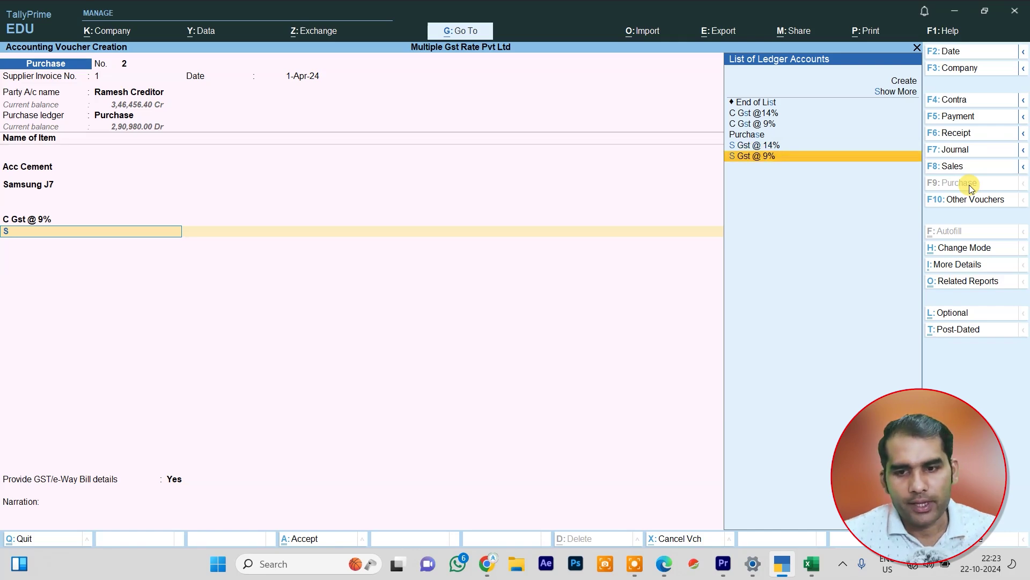
key("Return")
key("Return")
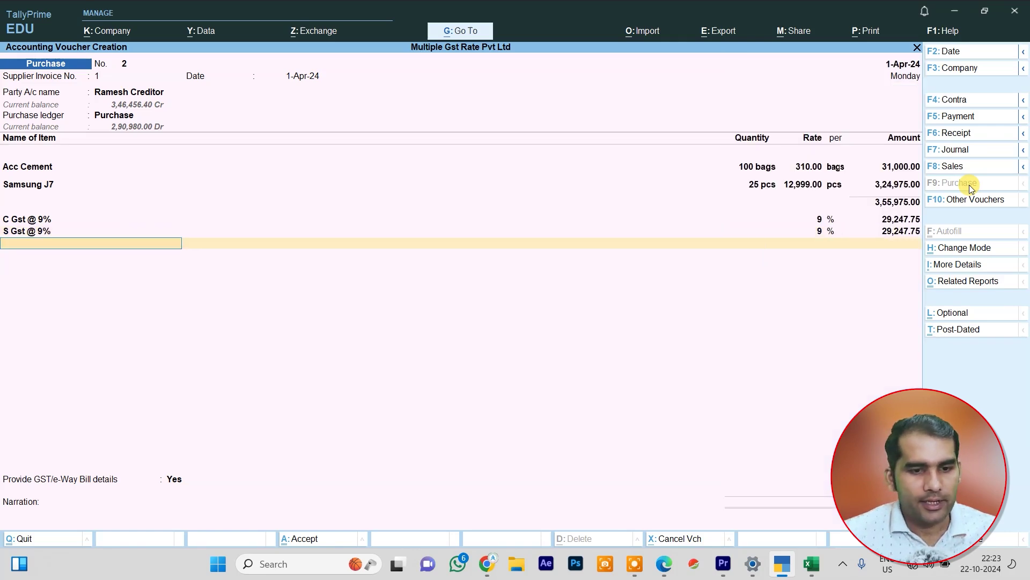
type("C")
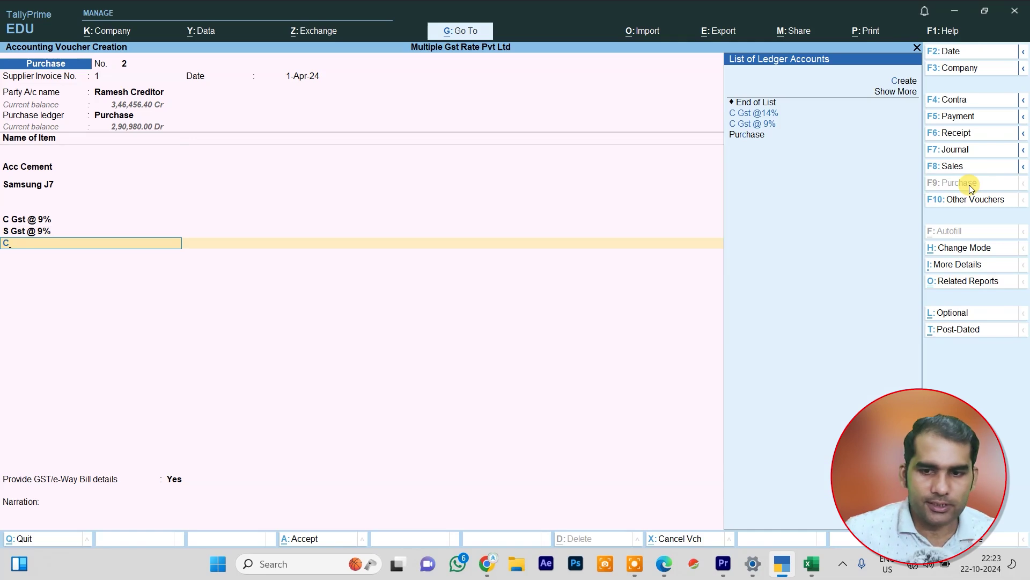
key("Return")
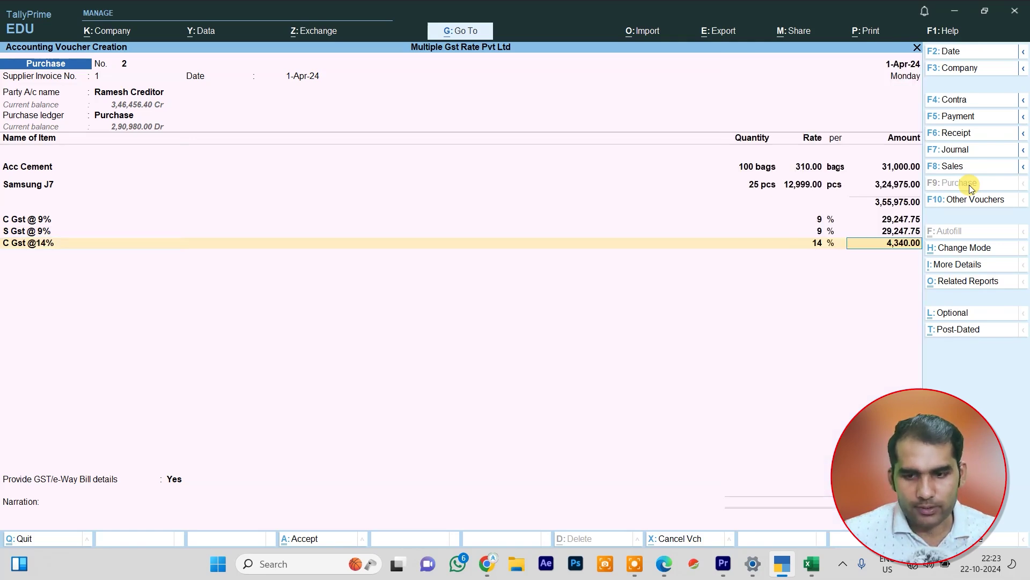
key("Return")
type("S")
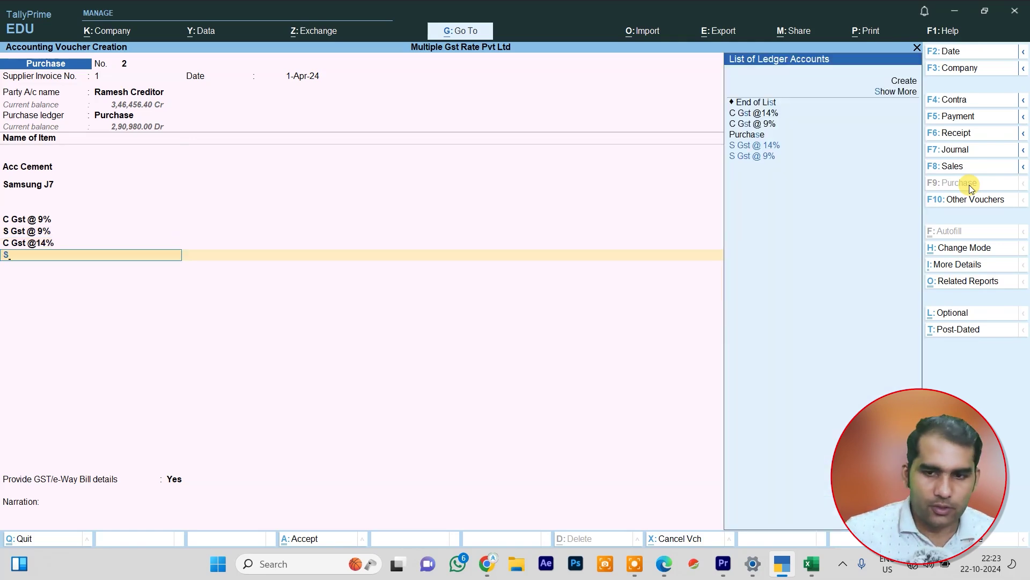
key("Down")
key("Up")
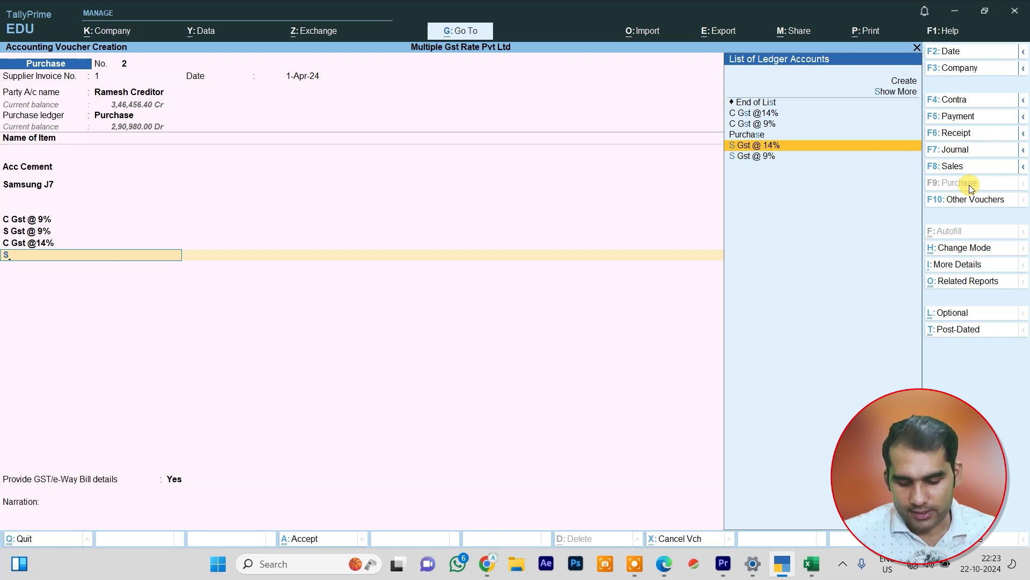
key("Return")
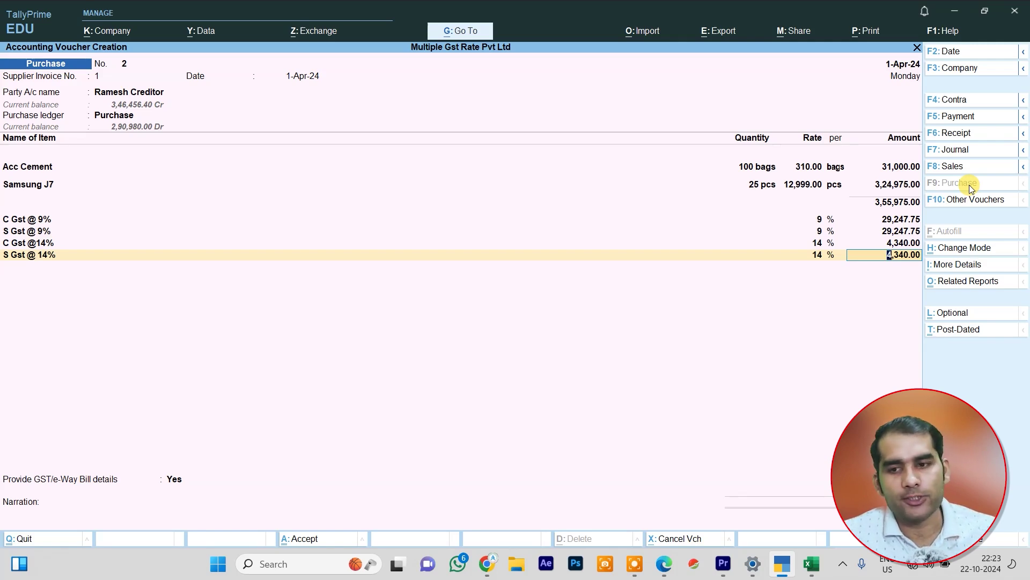
left_click(943, 30)
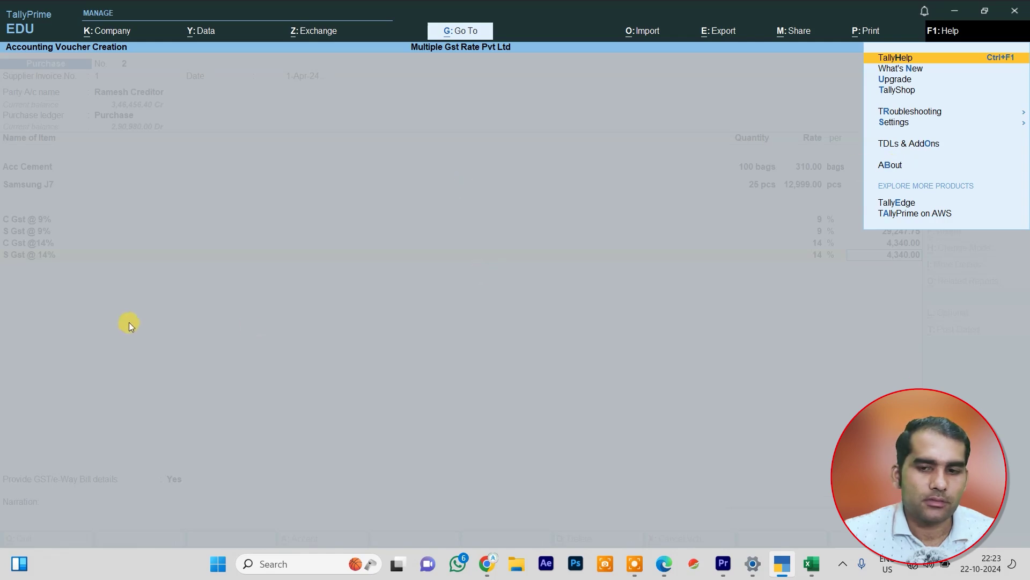
key("b")
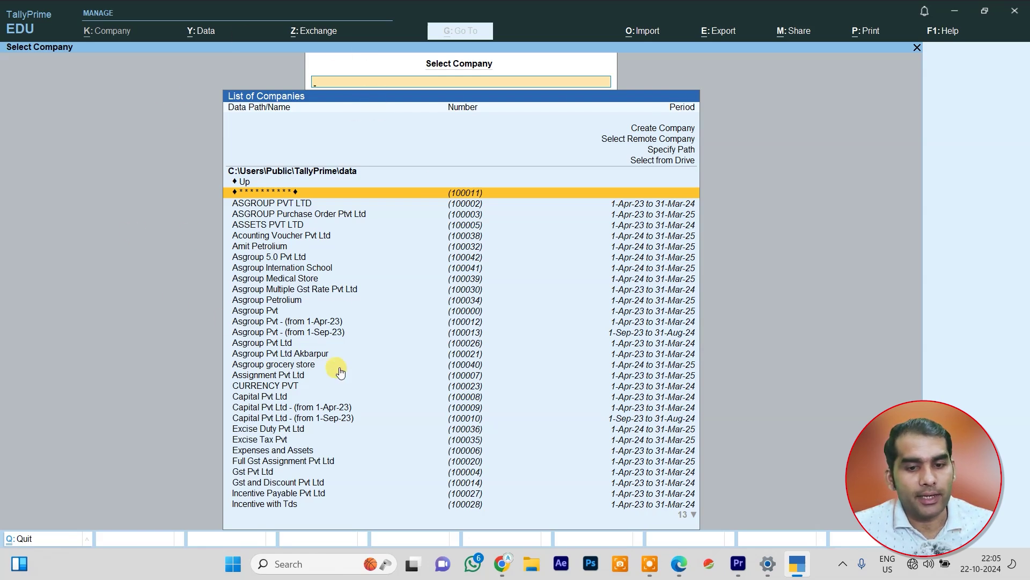
- Start creating a new company with the company and mailing name Multiple Gst Rate Pvt Ltd
left_click(674, 132)
left_click(672, 130)
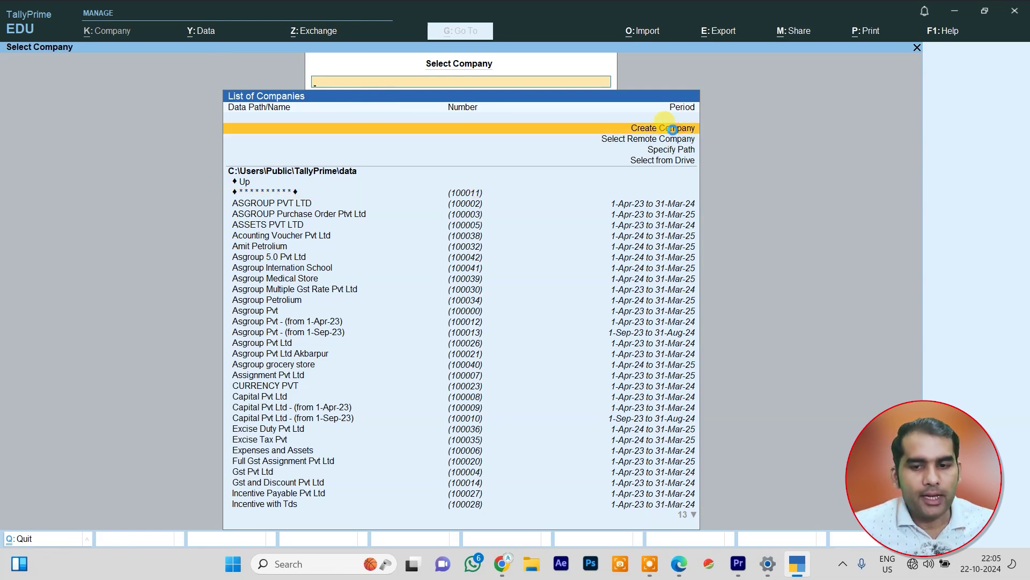
left_click(672, 130)
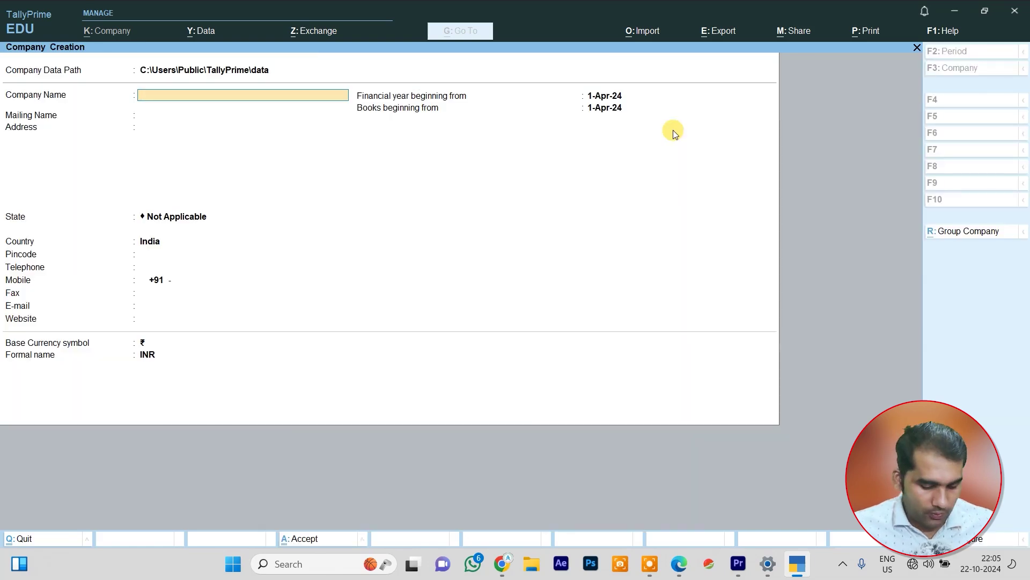
type("Multiple Gst")
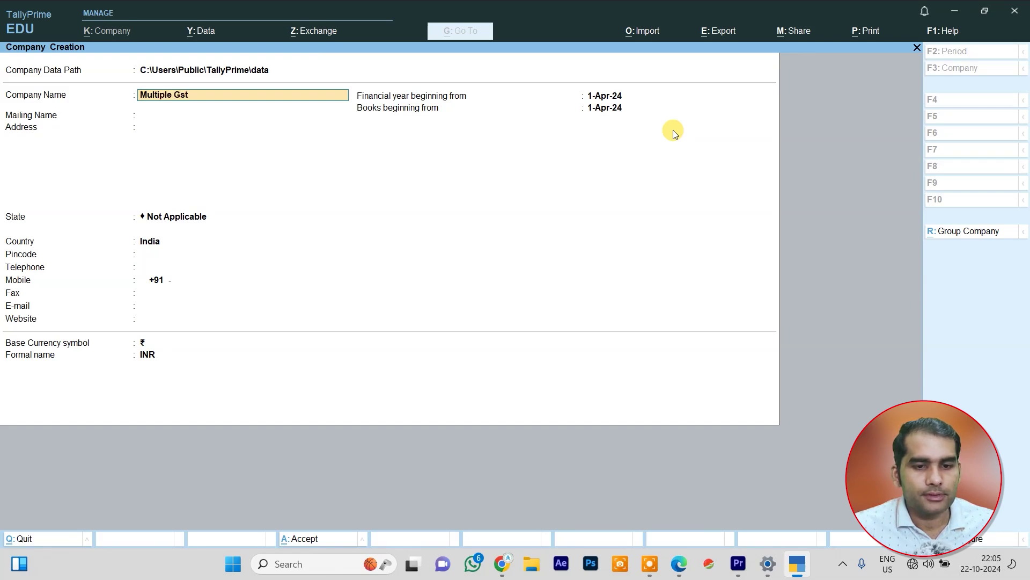
type(" Rate Pvt Ltd")
key("Return")
key("Return")
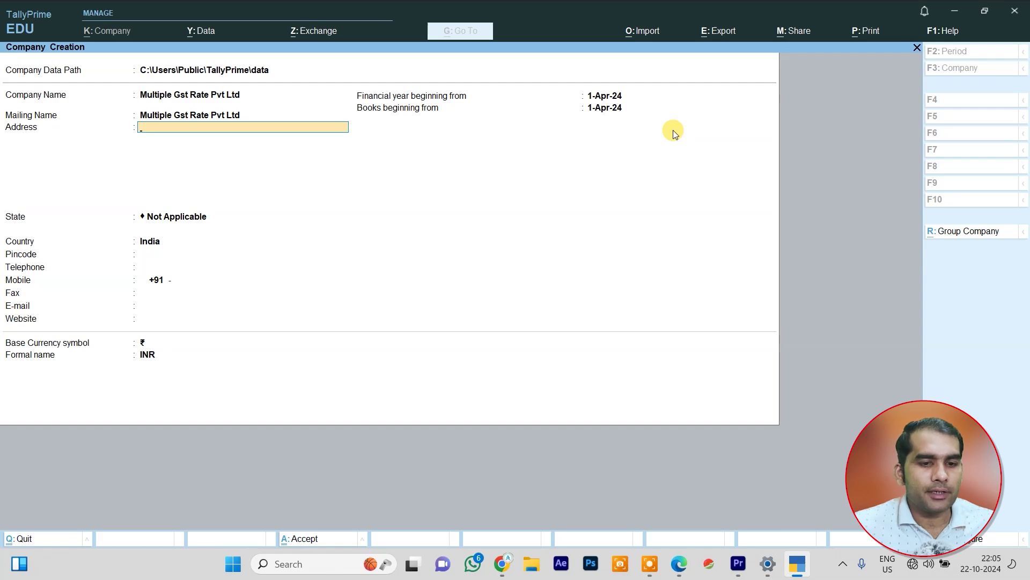
- Enter the new company's street and city address
type("Ghatmpu")
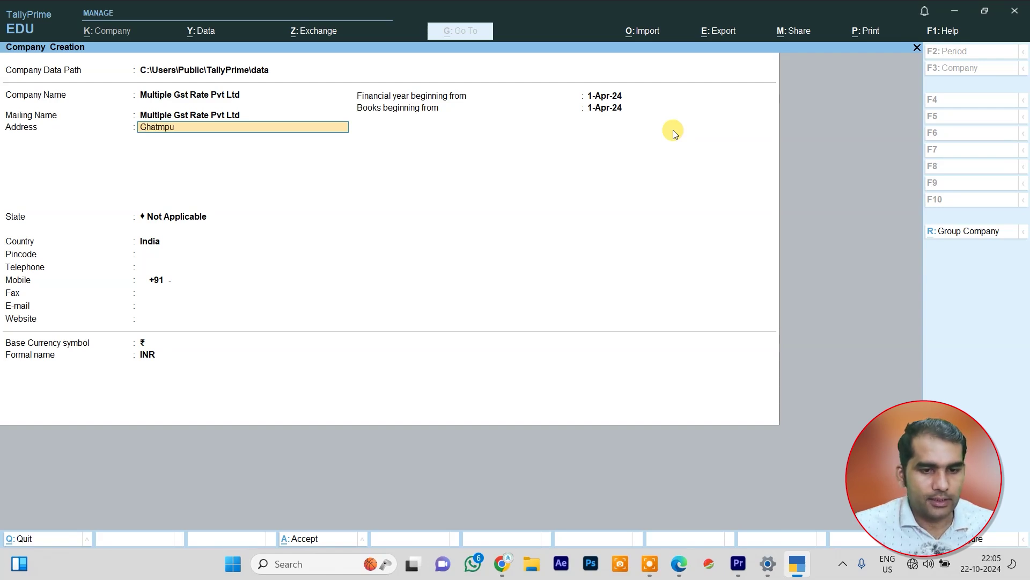
key("BackSpace")
key("BackSpace")
key("BackSpace")
type("ampur Kanpur Ngar")
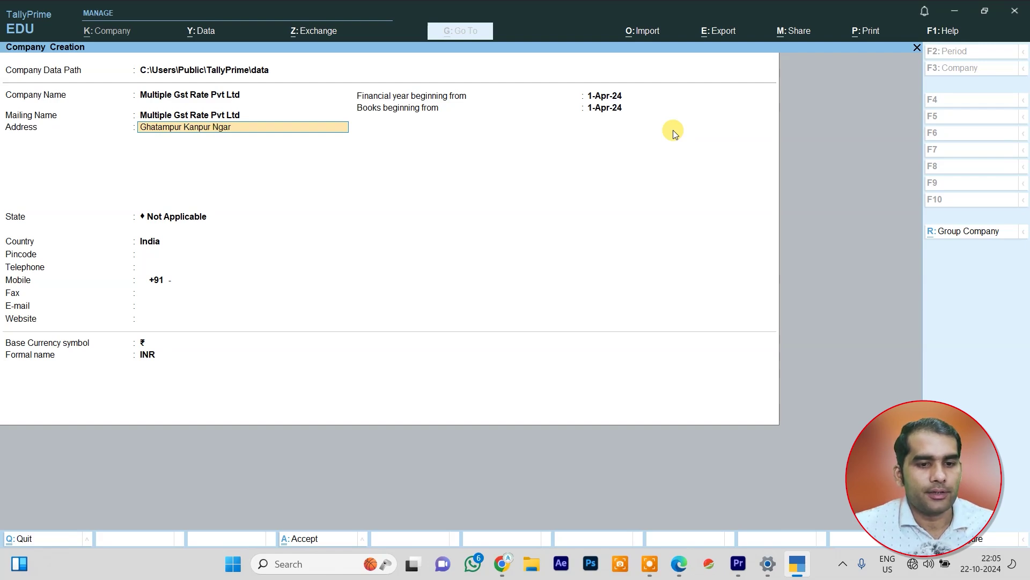
key("Return")
key("Return")
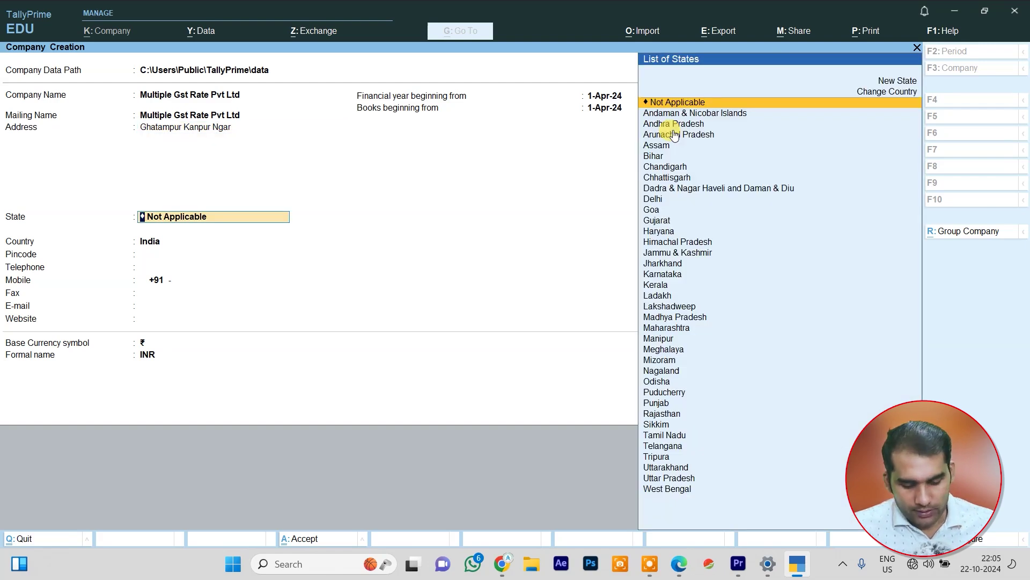
- Complete the company's location with the state Uttar Pradesh and its pincode, and save the company
type("u")
key("Down")
key("Return")
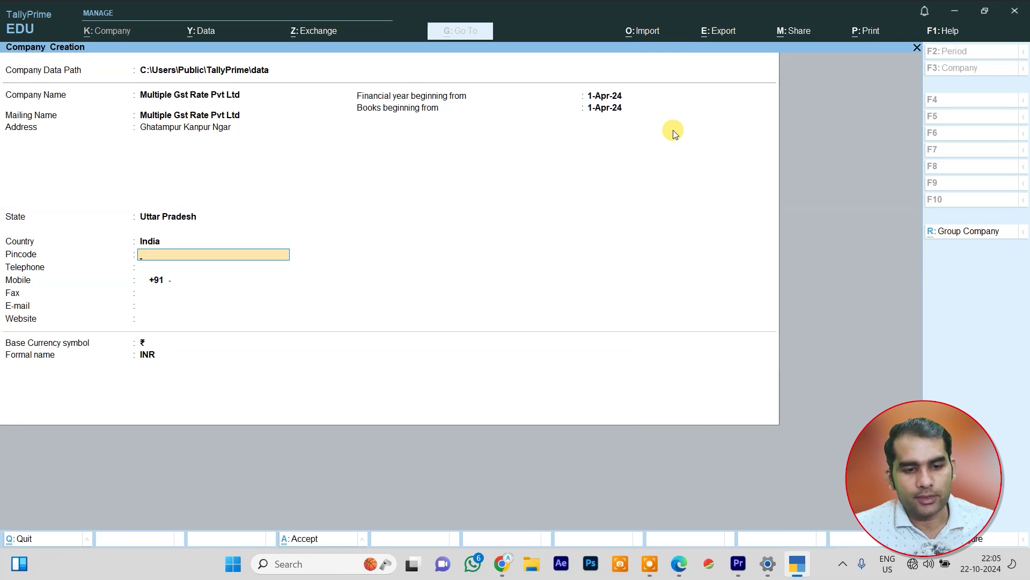
type("209206")
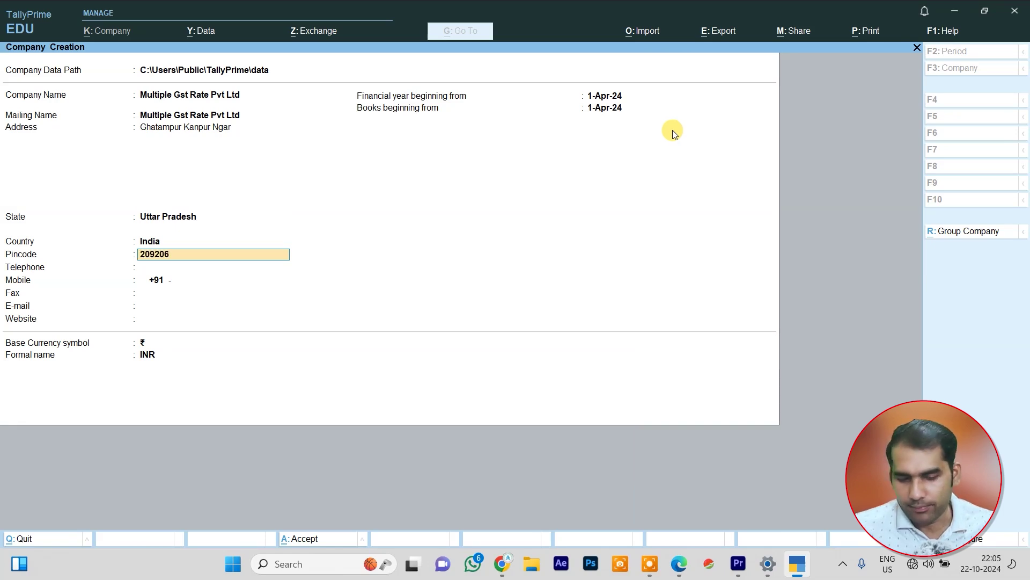
key("Return")
key("Return")
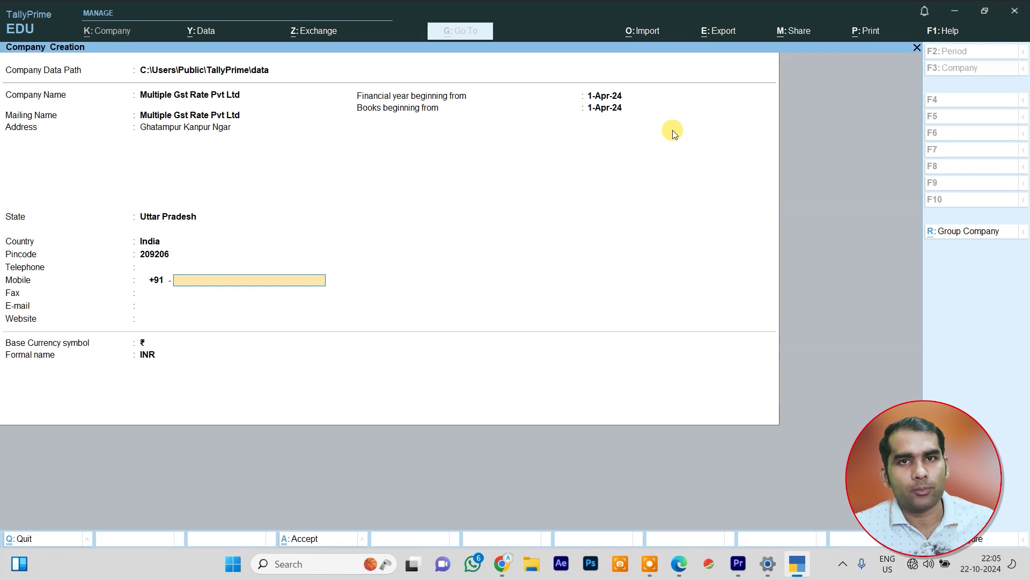
key("ctrl+a")
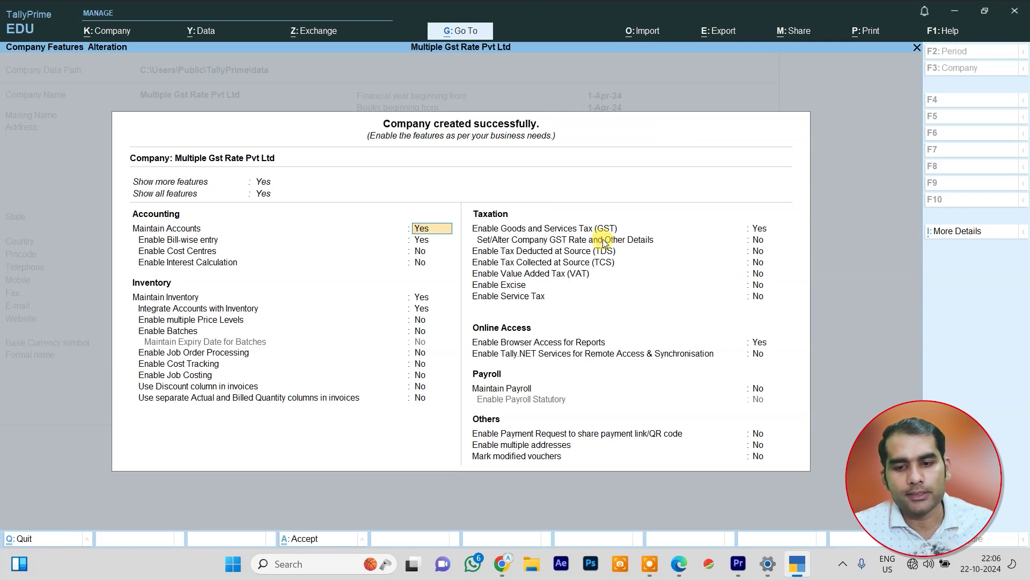
- Enable GST for the company and set its GST registration to state Uttar Pradesh and type Regular
left_click(759, 228)
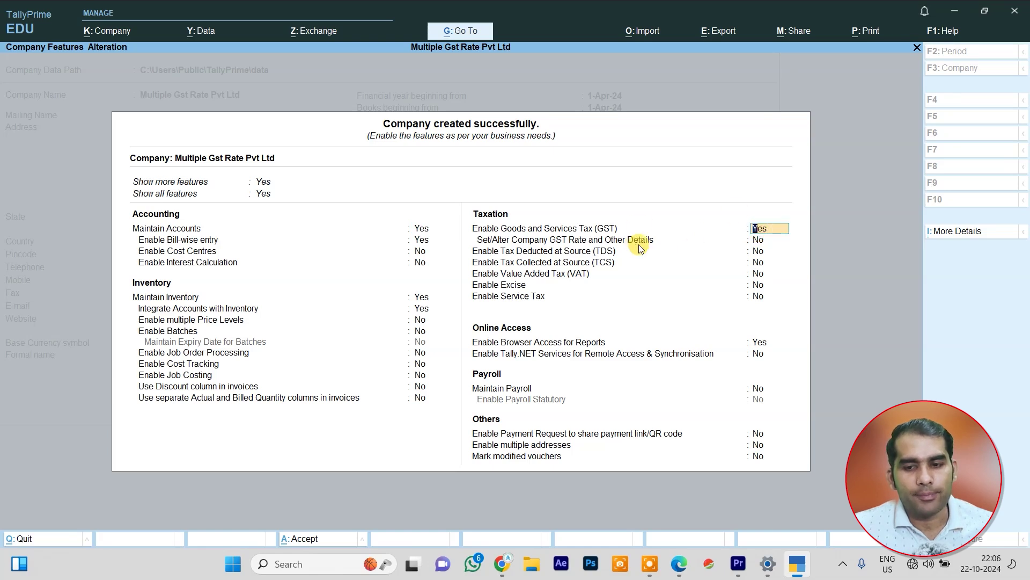
key("Return")
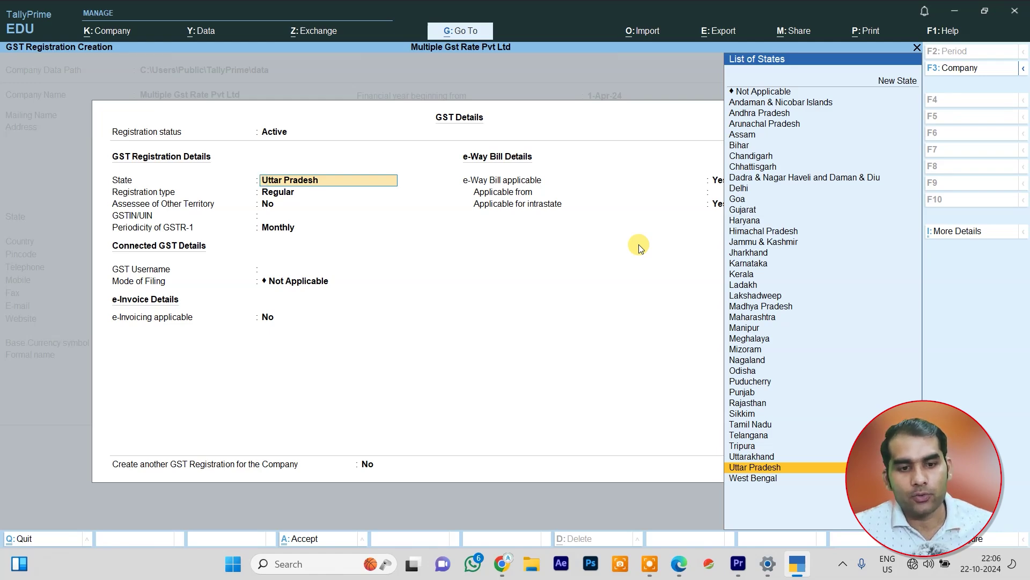
key("Return")
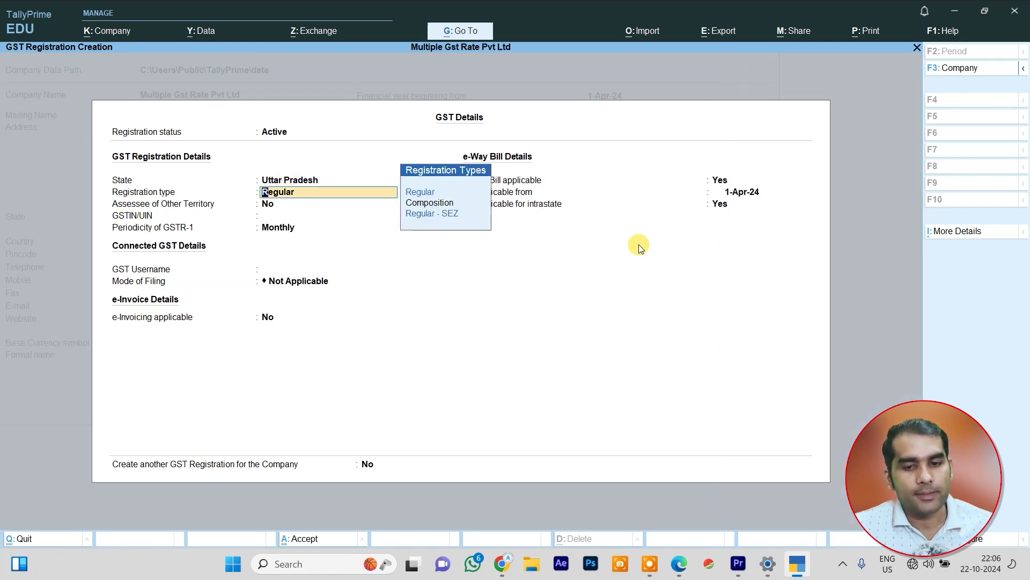
key("Down")
key("Down")
key("Up")
key("Up")
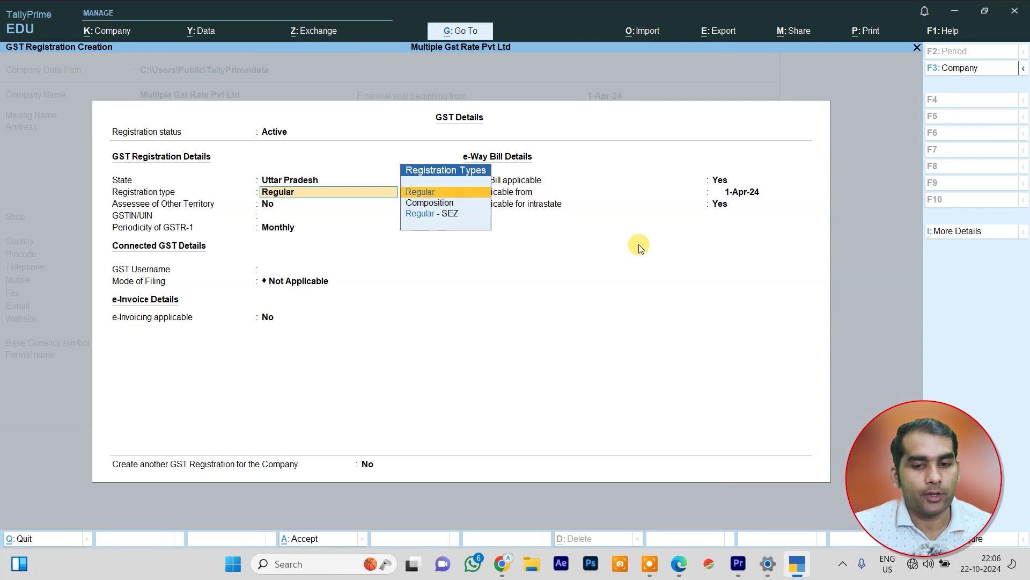
key("Return")
- Leave the GSTIN/UIN and GST username blank, keep GSTR-1 periodicity Monthly, and save the GST registration
key("Return")
key("Return")
key("Return")
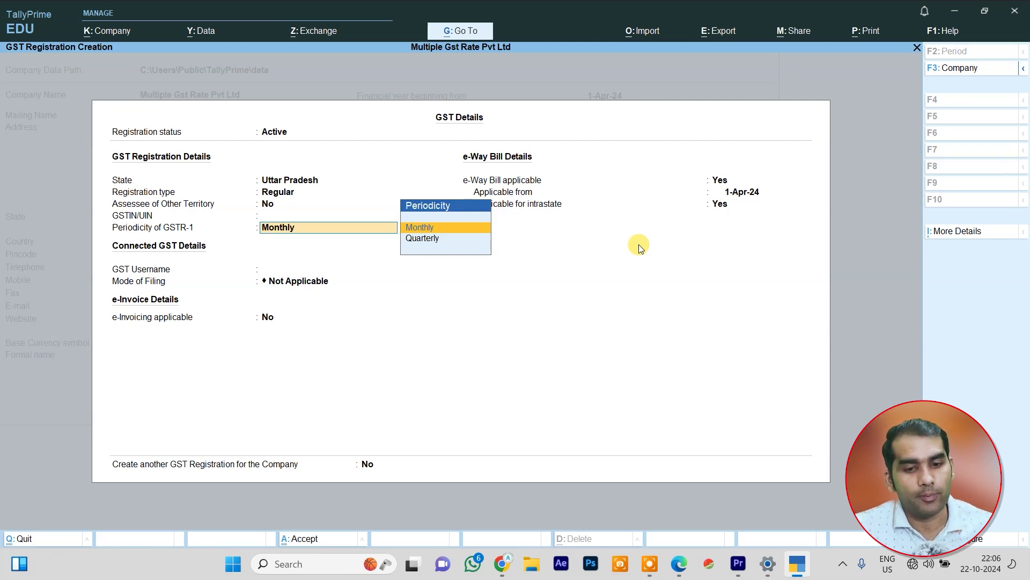
key("Return")
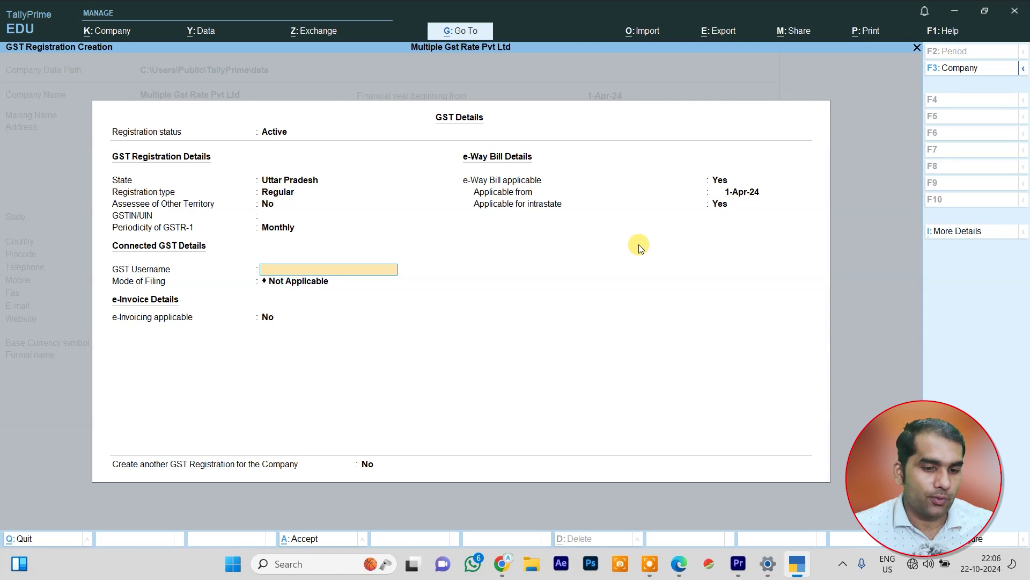
key("ctrl")
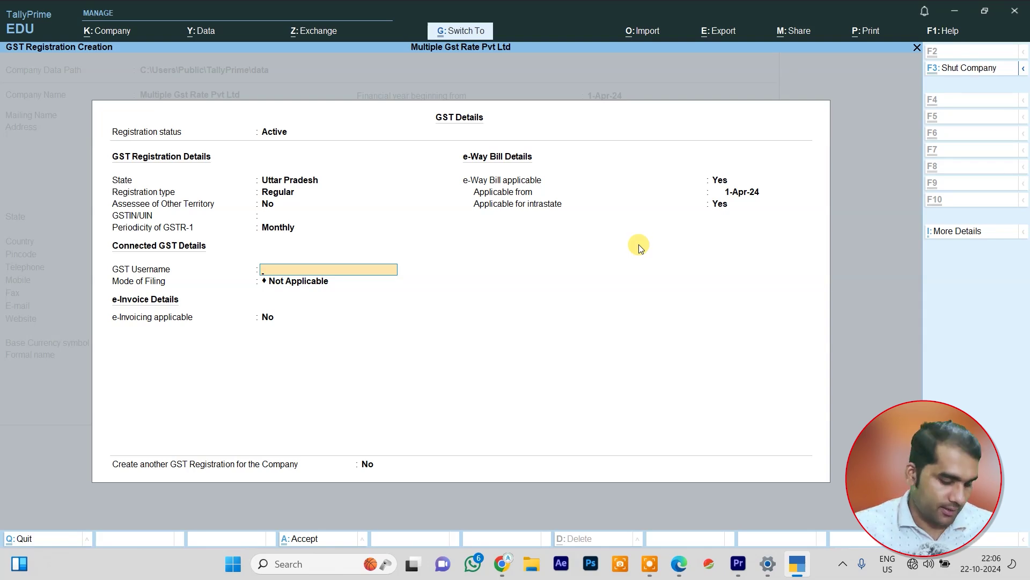
key("ctrl+a")
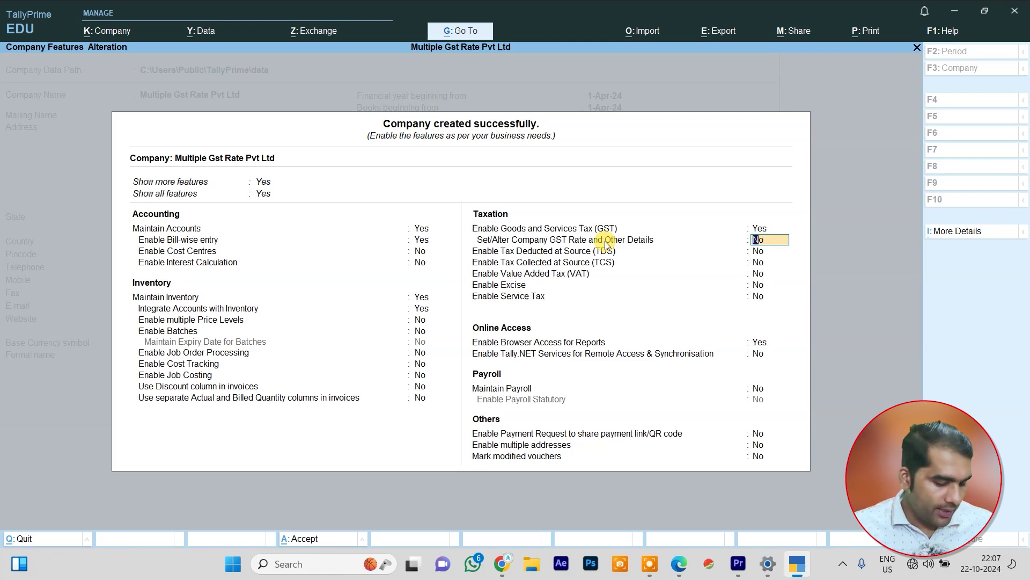
- Save the company features and start a new stock item named Acc Cement
key("ctrl")
key("ctrl+a")
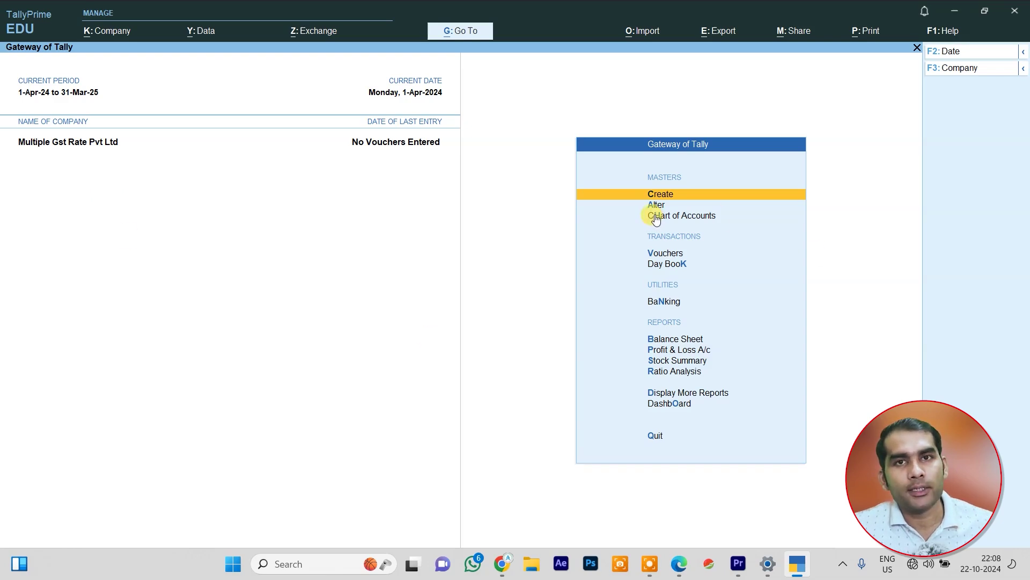
left_click(686, 194)
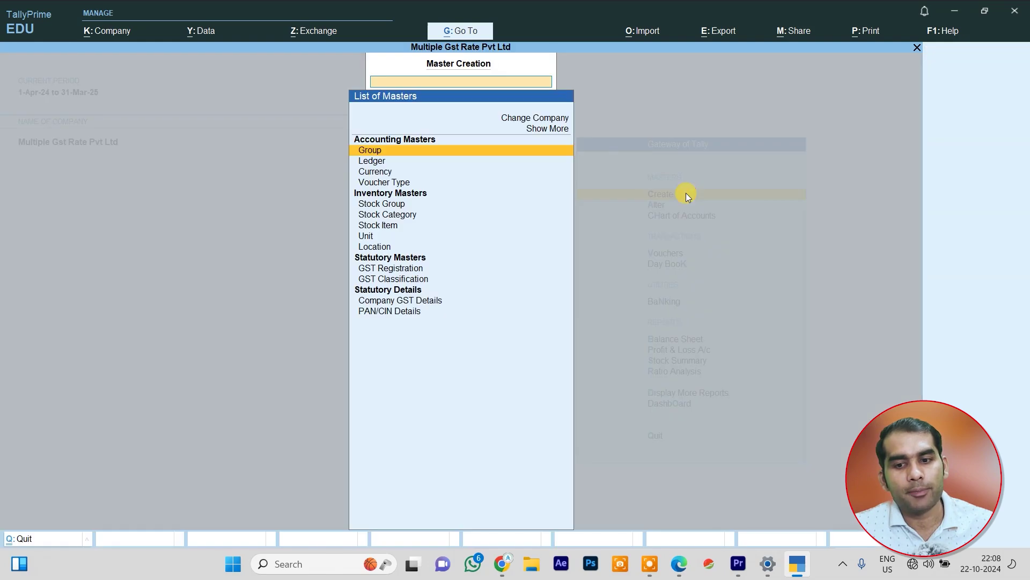
left_click(386, 203)
left_click(389, 217)
left_click(386, 226)
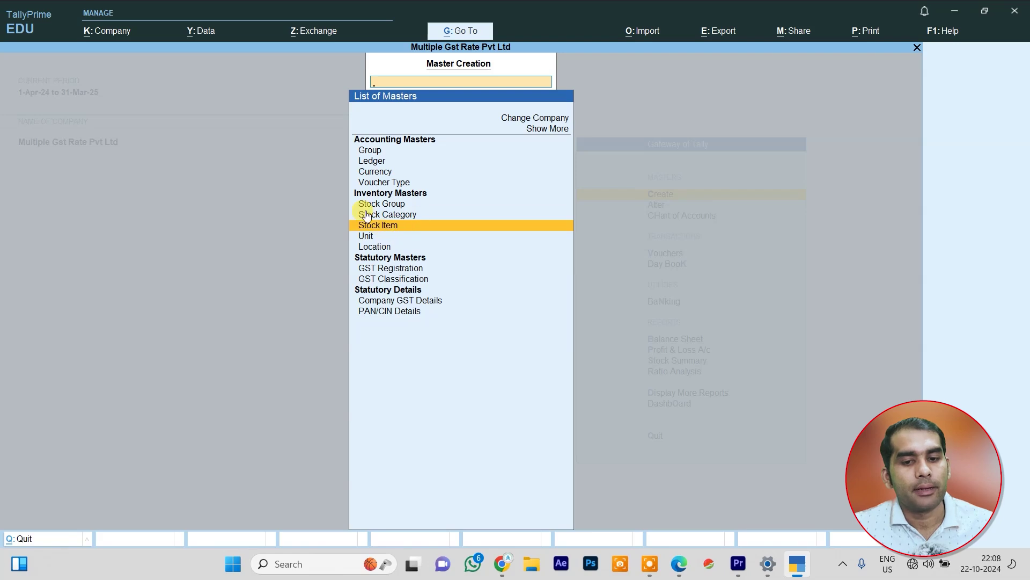
left_click(406, 226)
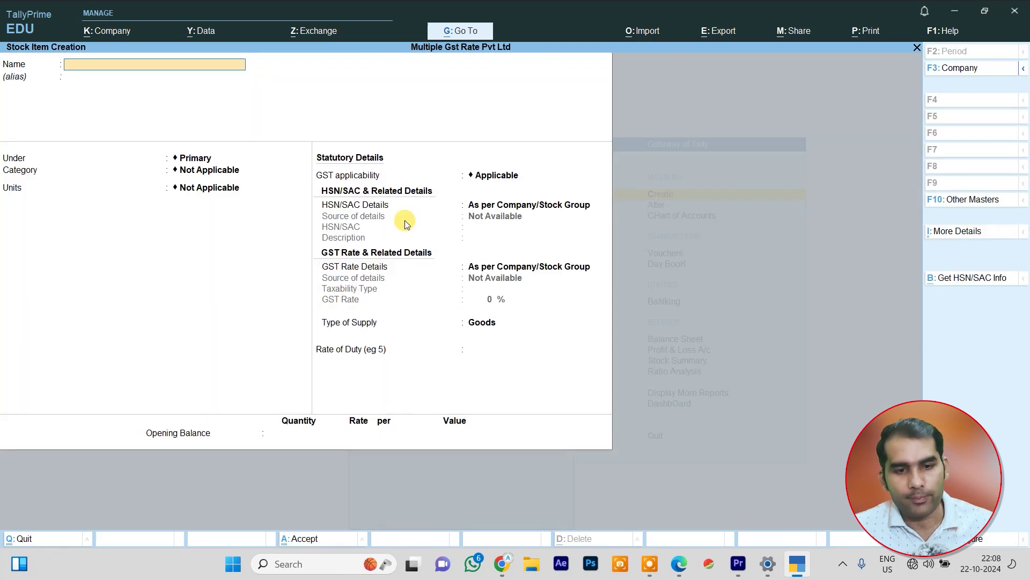
type("A")
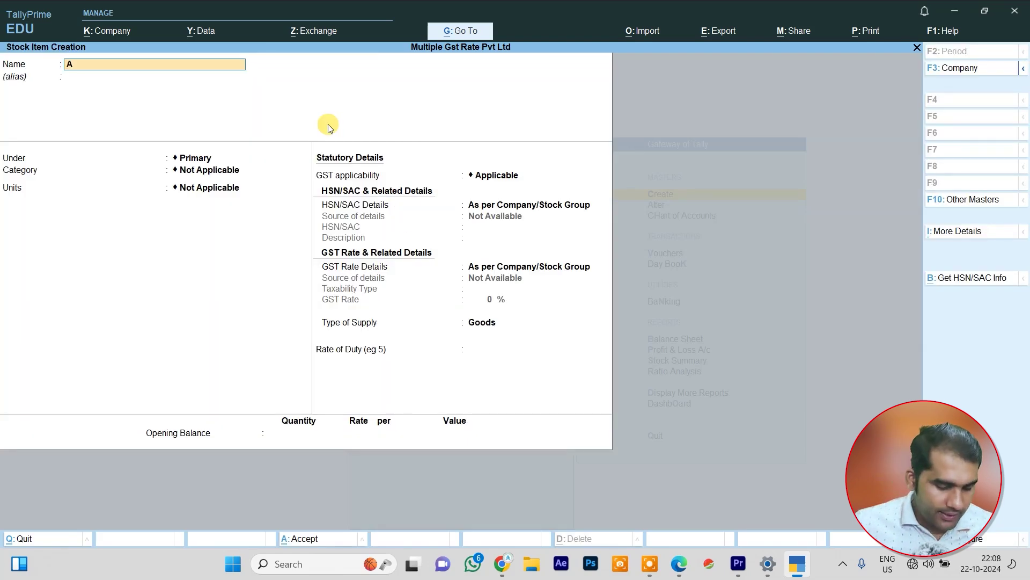
type("cc Cement")
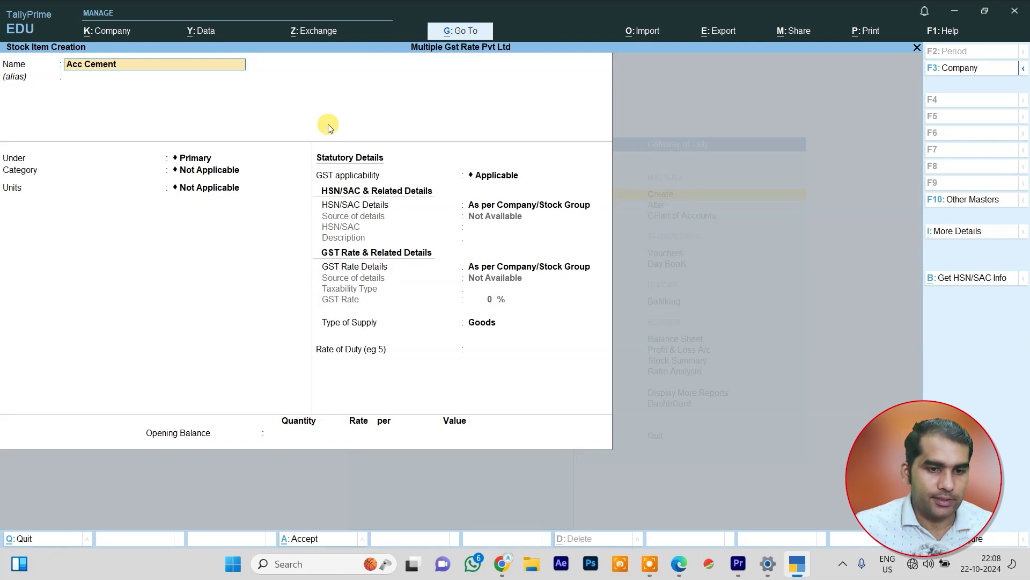
key("Return")
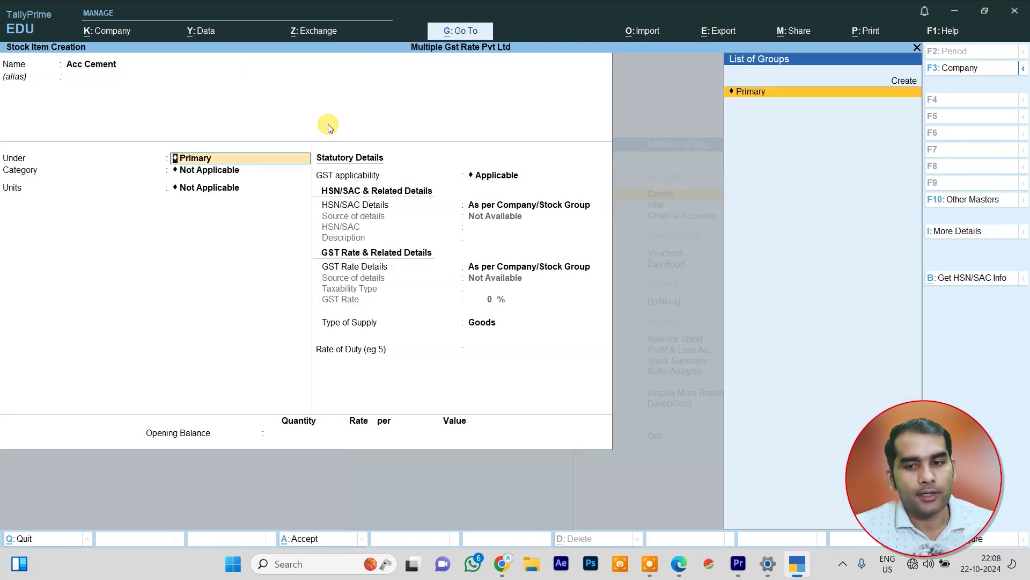
- Create a stock group named Acc under Primary and place the Acc Cement item in it
key("Up")
key("Return")
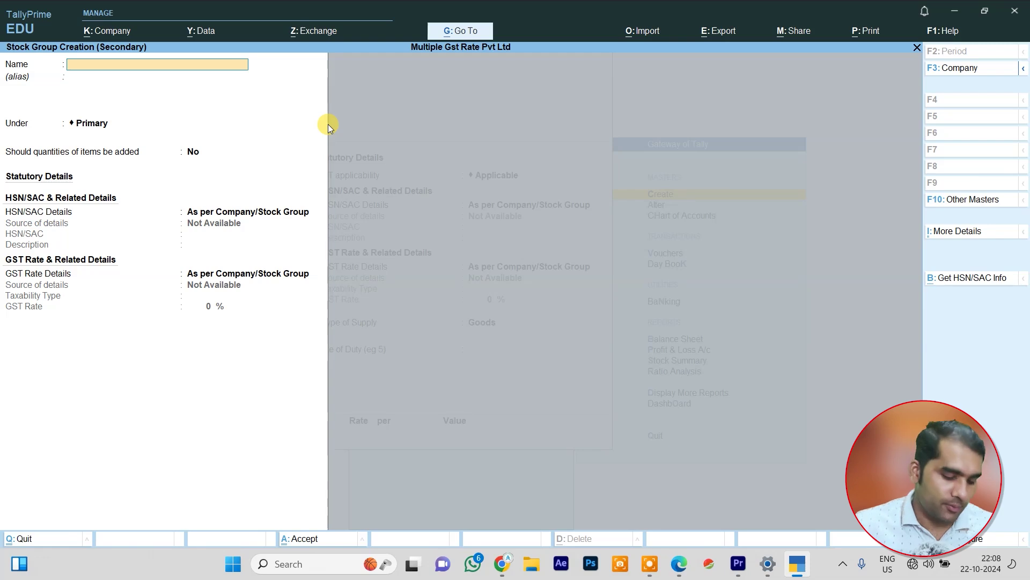
type("Ac")
key("Return")
key("Return")
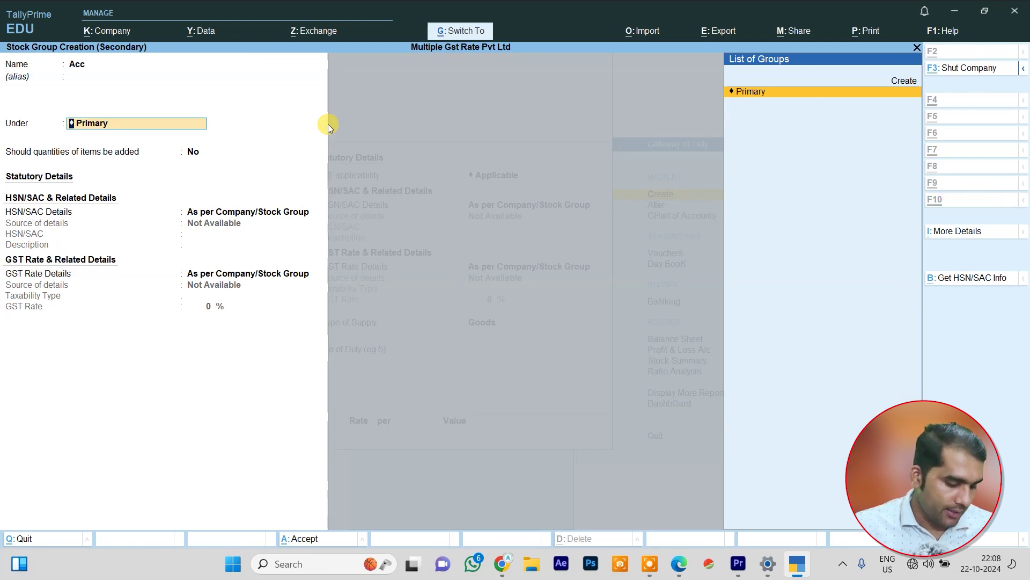
key("ctrl+a")
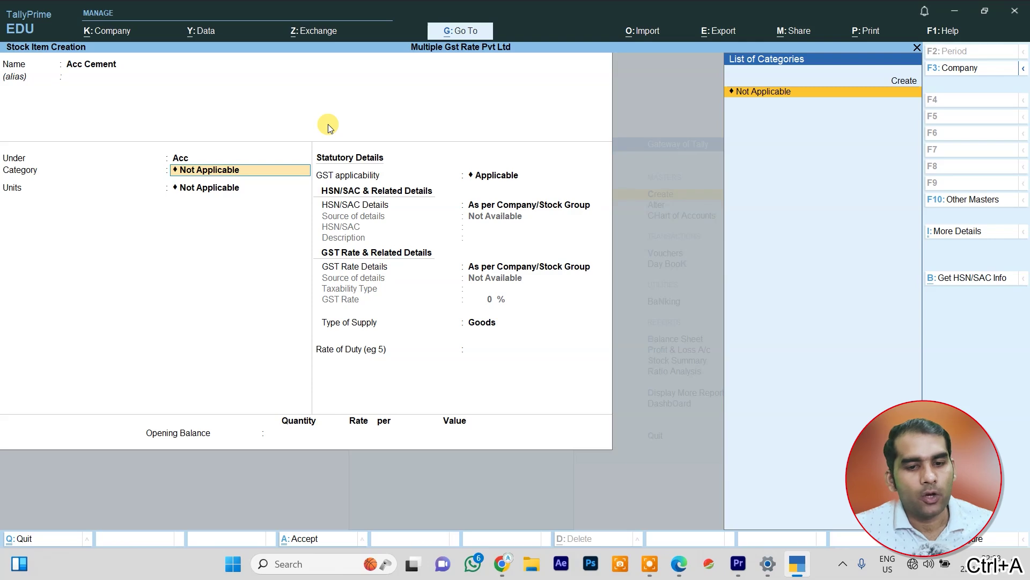
- Create a stock category named Cement under Primary and assign it to the stock item
key("Up")
key("Return")
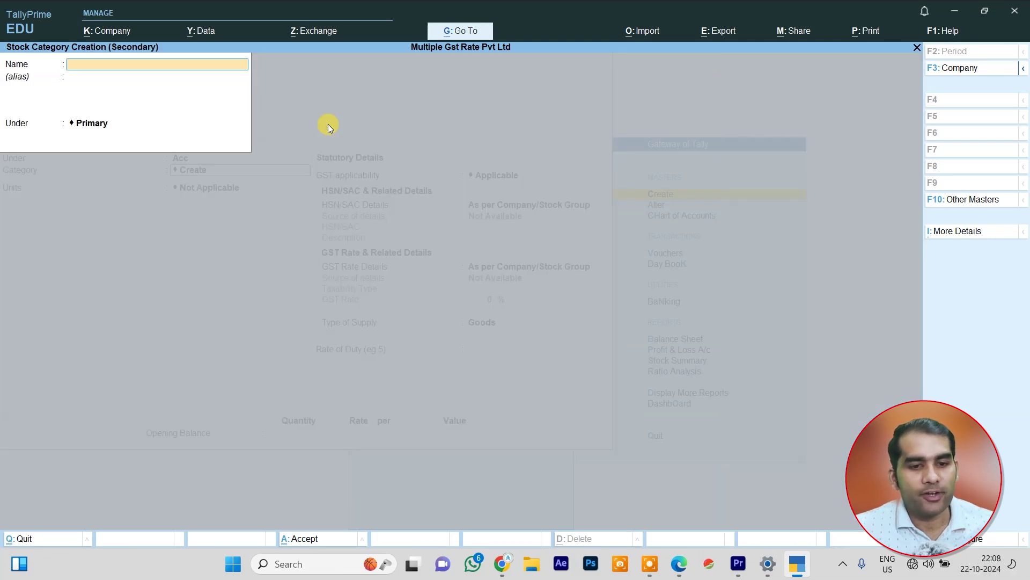
type("Cement")
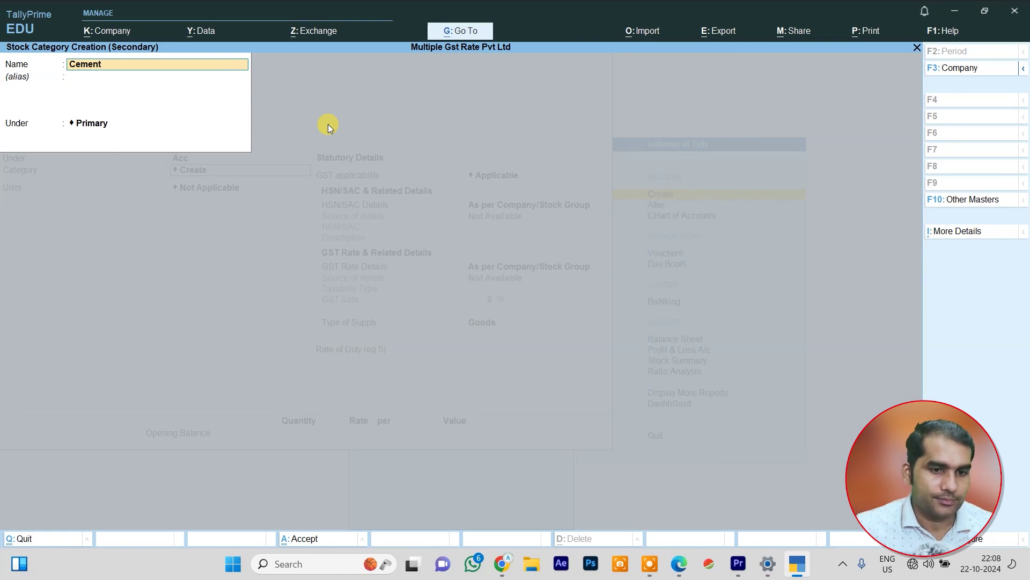
key("Return")
key("ctrl+a")
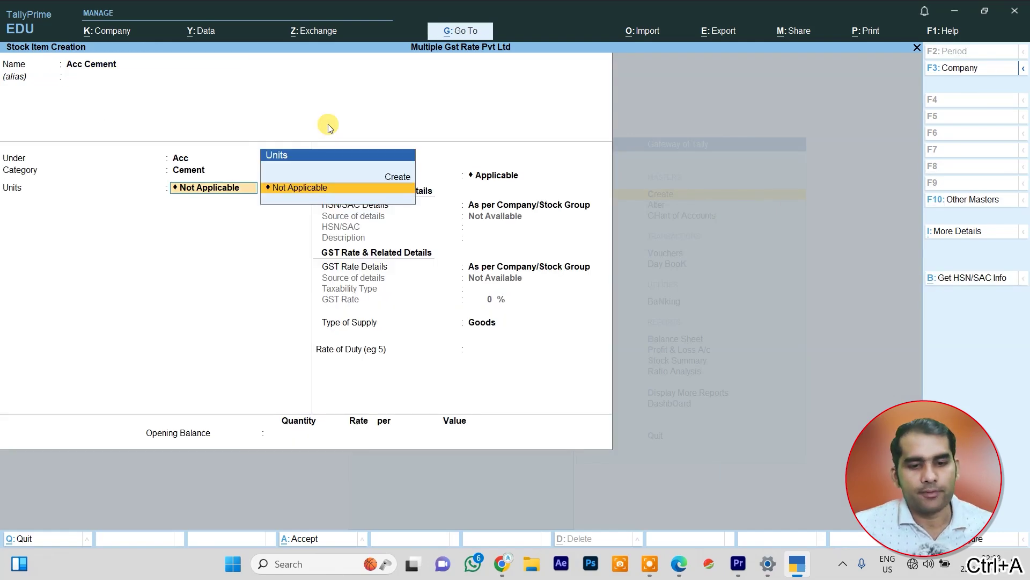
- Create a simple unit with symbol bags, quantity code BAG-BAGS and 0 decimal places for the stock item
key("Up")
key("Return")
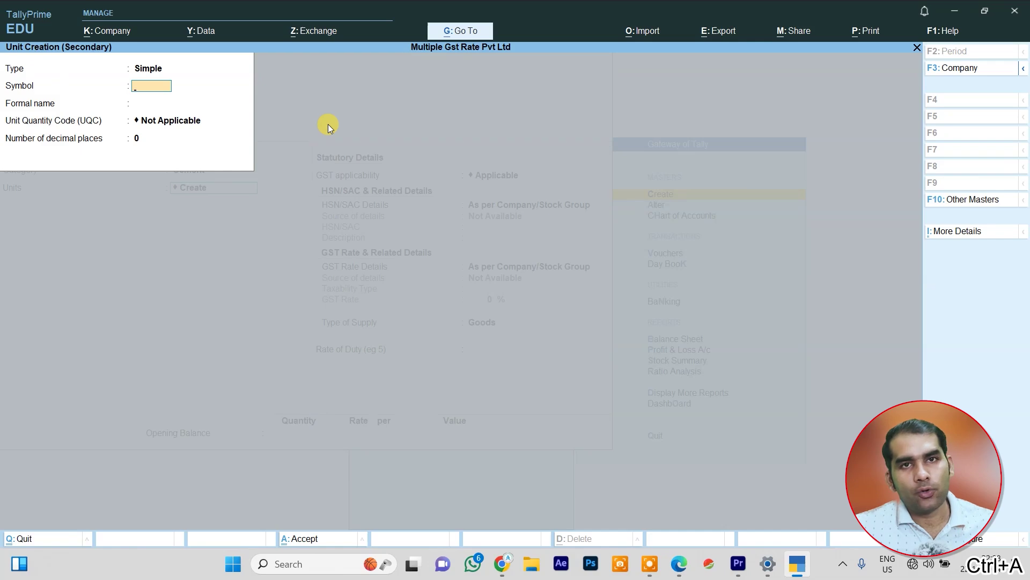
type("bags")
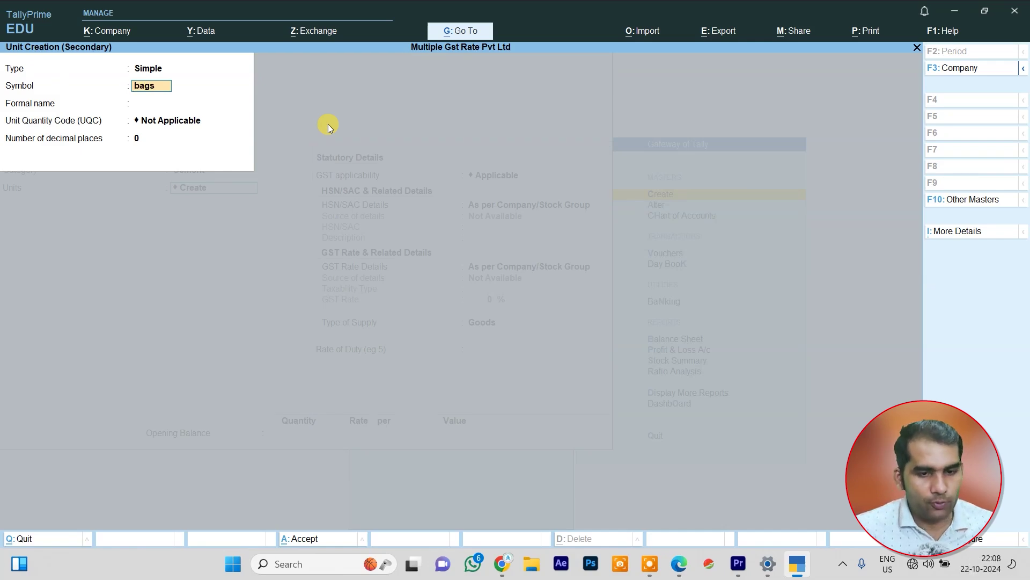
key("Return")
key("Return")
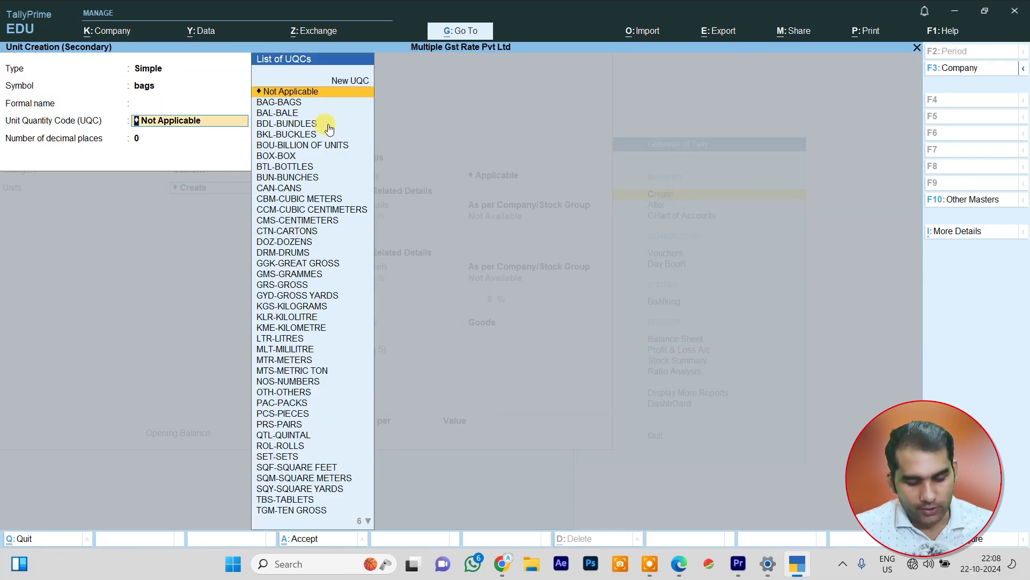
type("b")
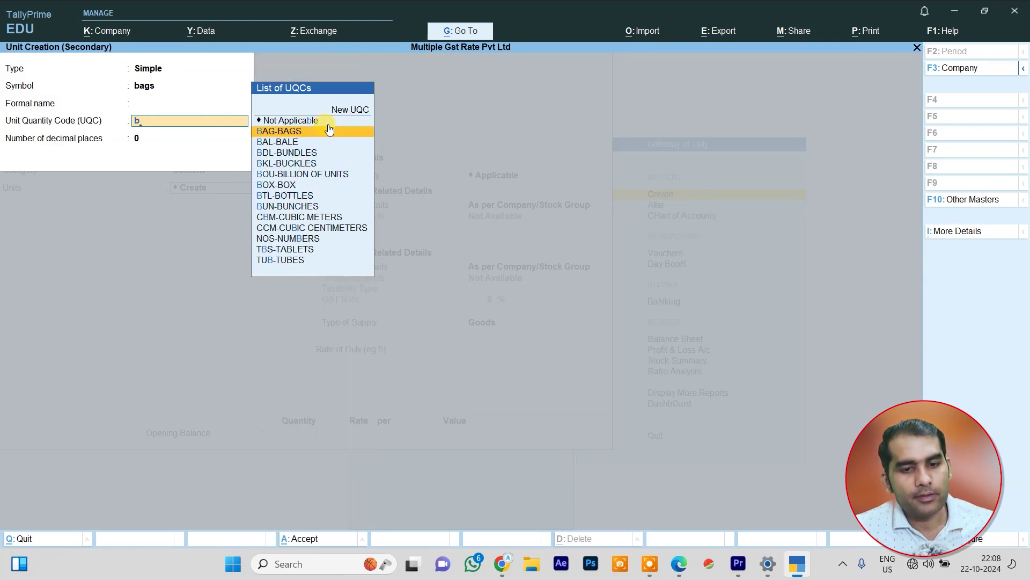
left_click(329, 131)
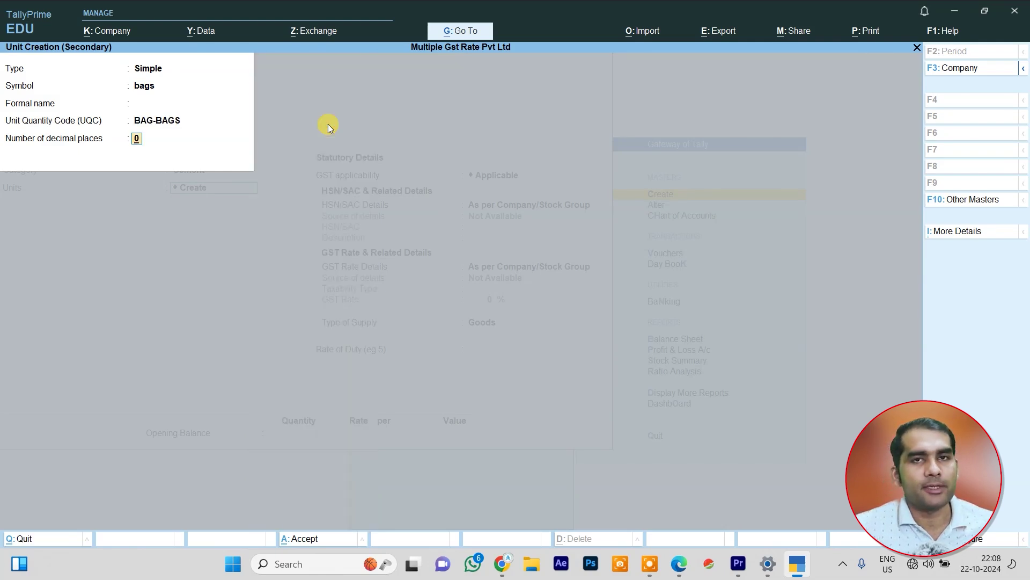
key("ctrl")
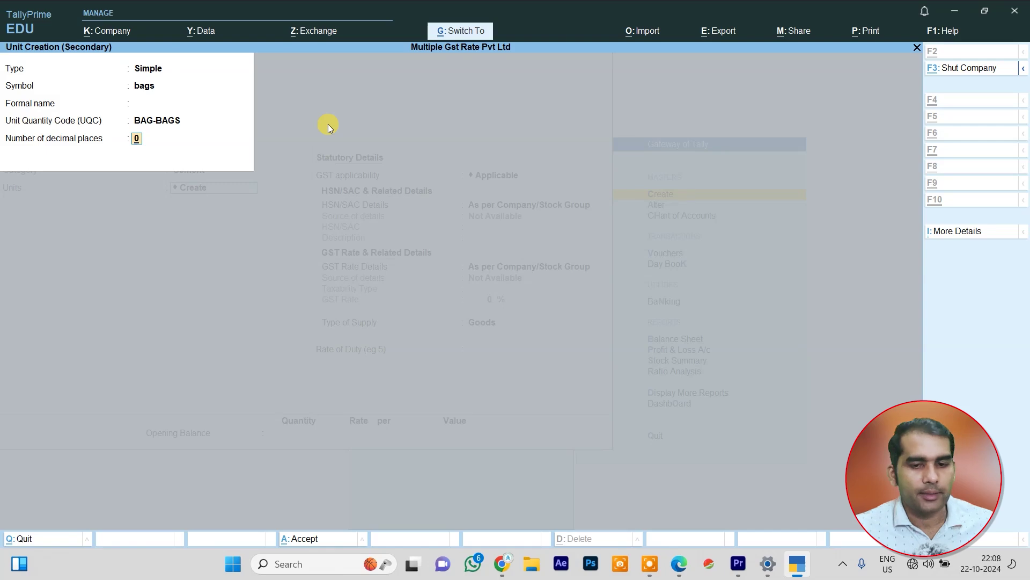
key("ctrl+a")
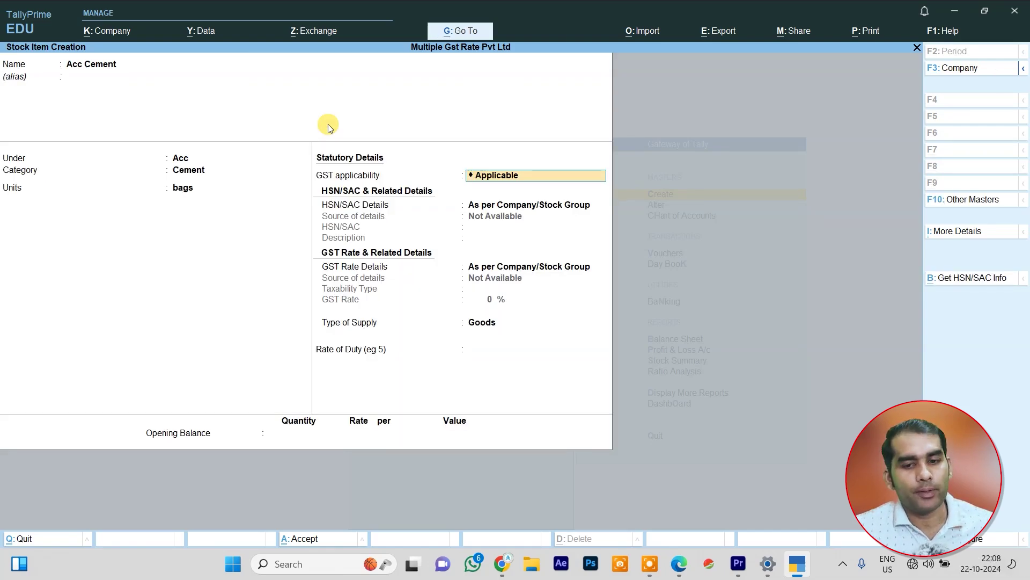
- Keep GST applicable for the stock item and set its HSN/SAC details to Use GST Classification
key("Return")
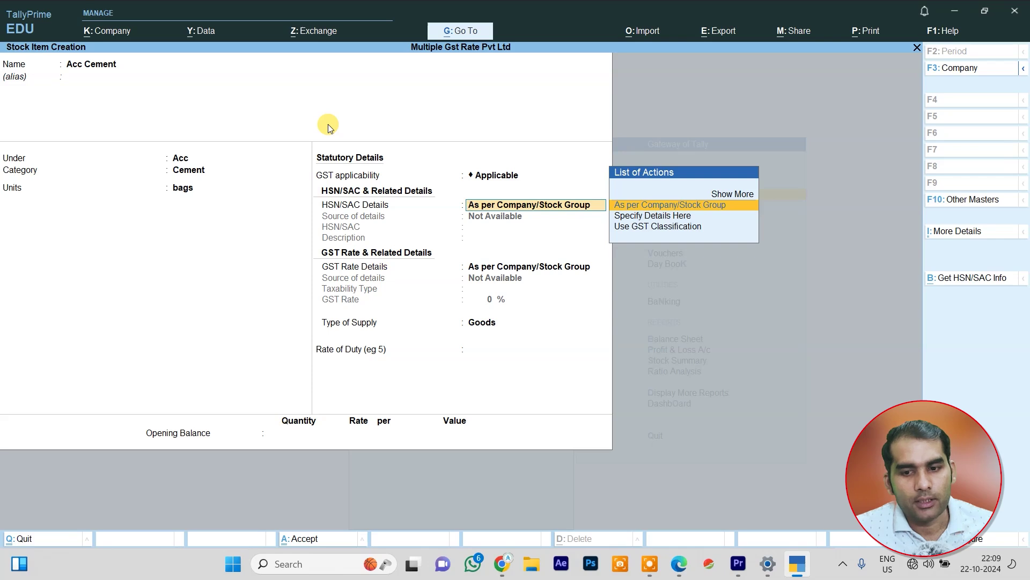
key("Down")
key("Down")
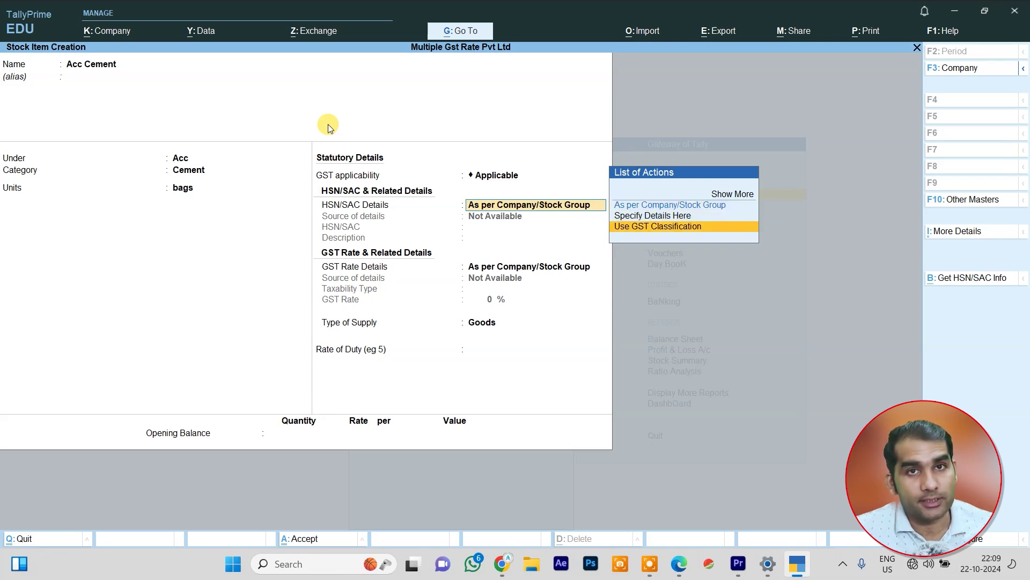
key("Return")
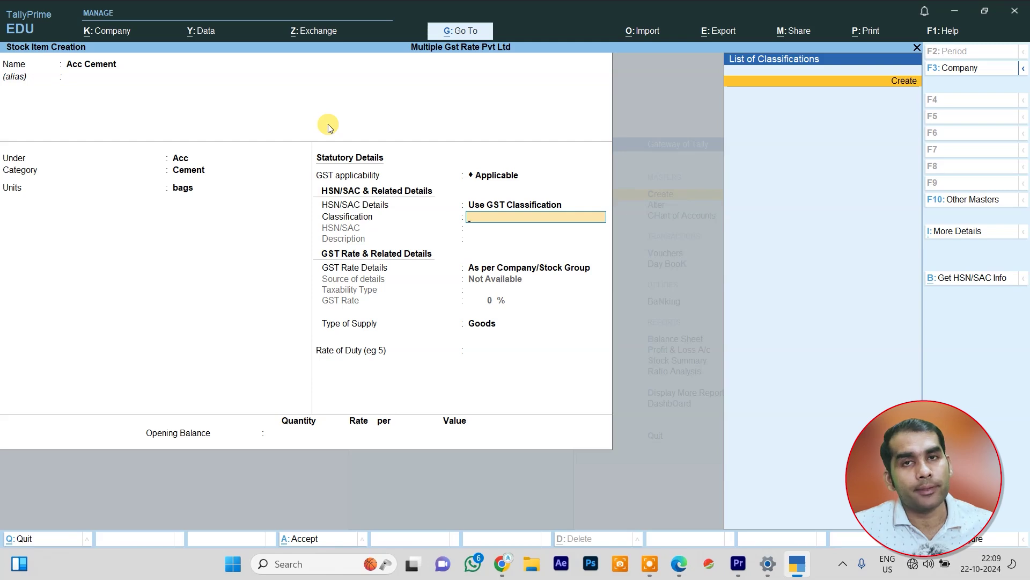
- Create a GST classification named Cement with HSN/SAC details not defined, taxability Taxable and a GST rate of 28%
key("Return")
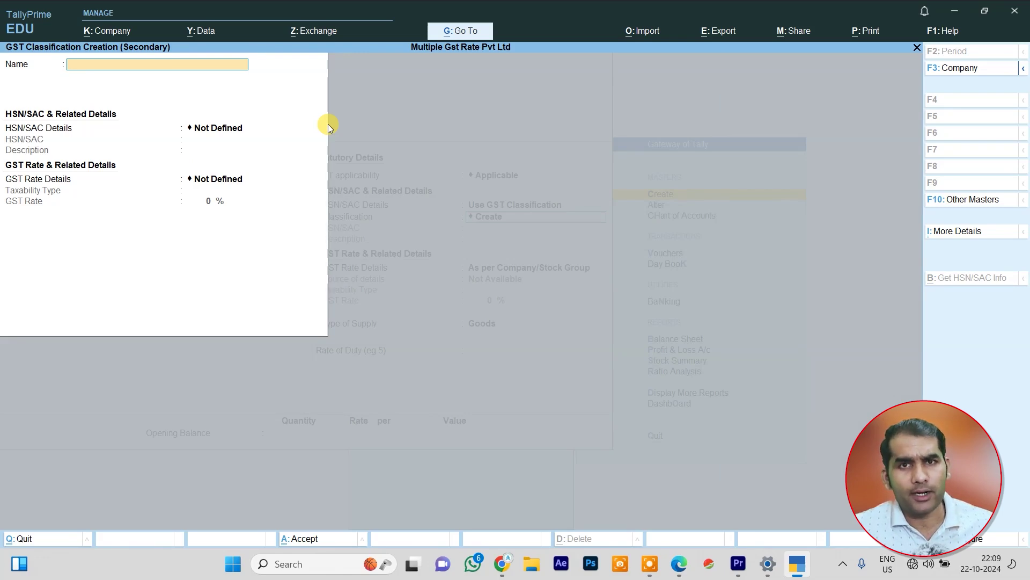
type("Cement")
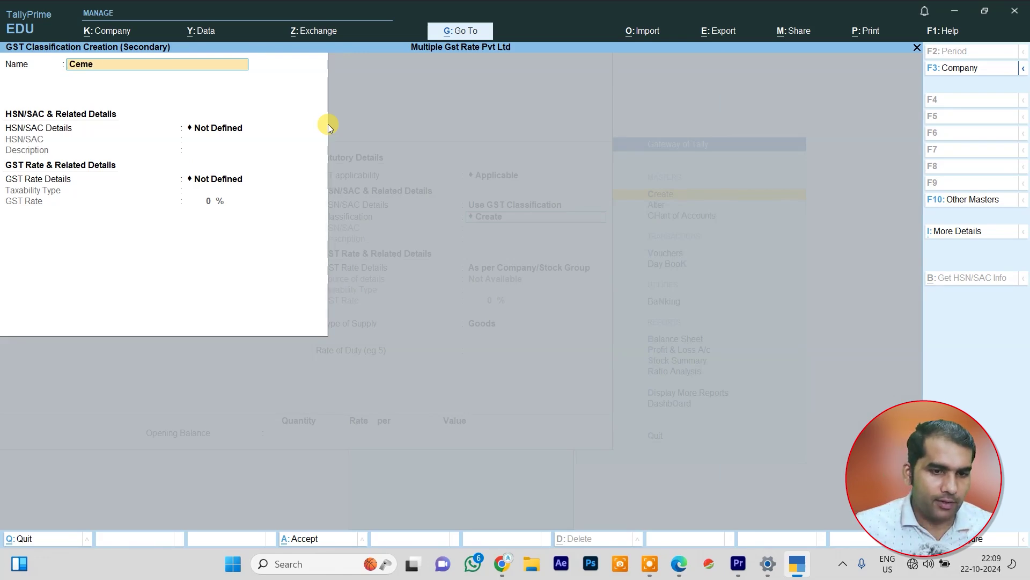
key("Return")
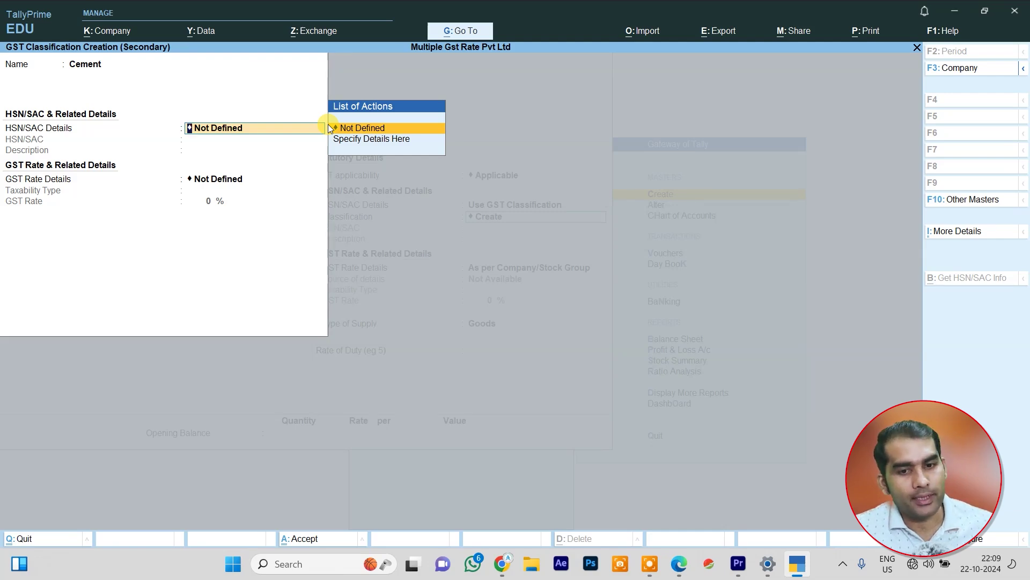
key("Return")
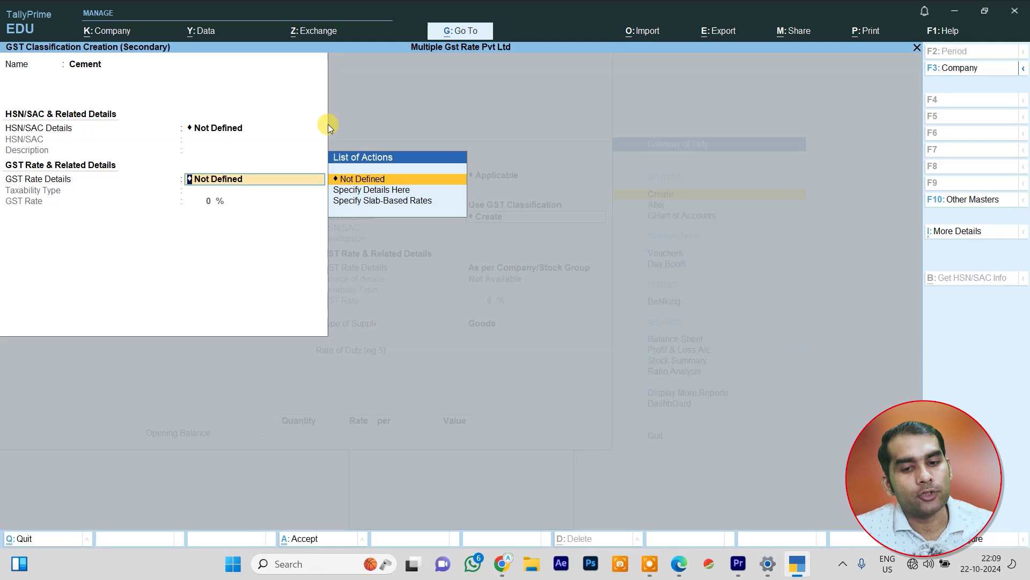
key("Down")
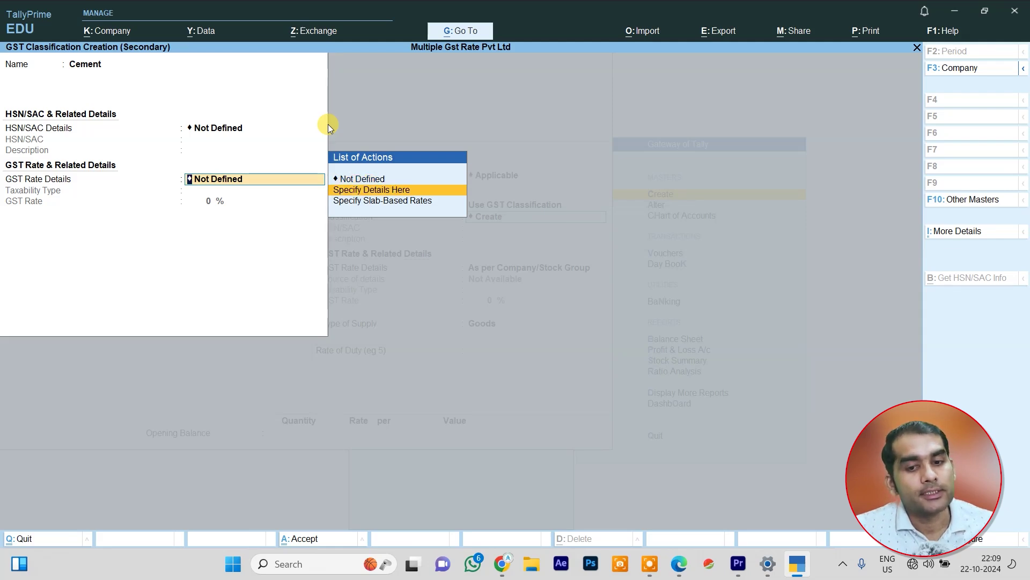
key("Return")
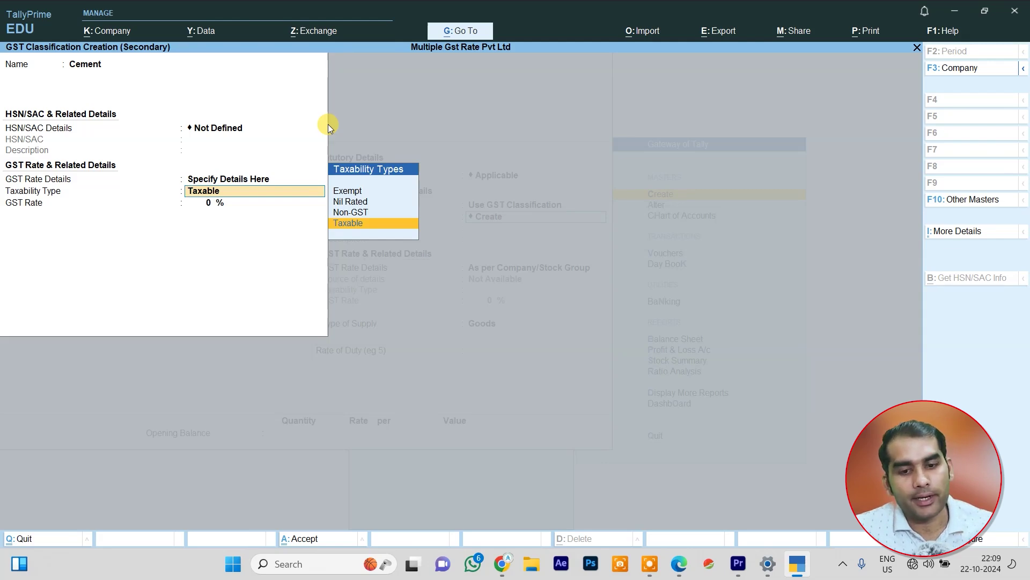
key("Return")
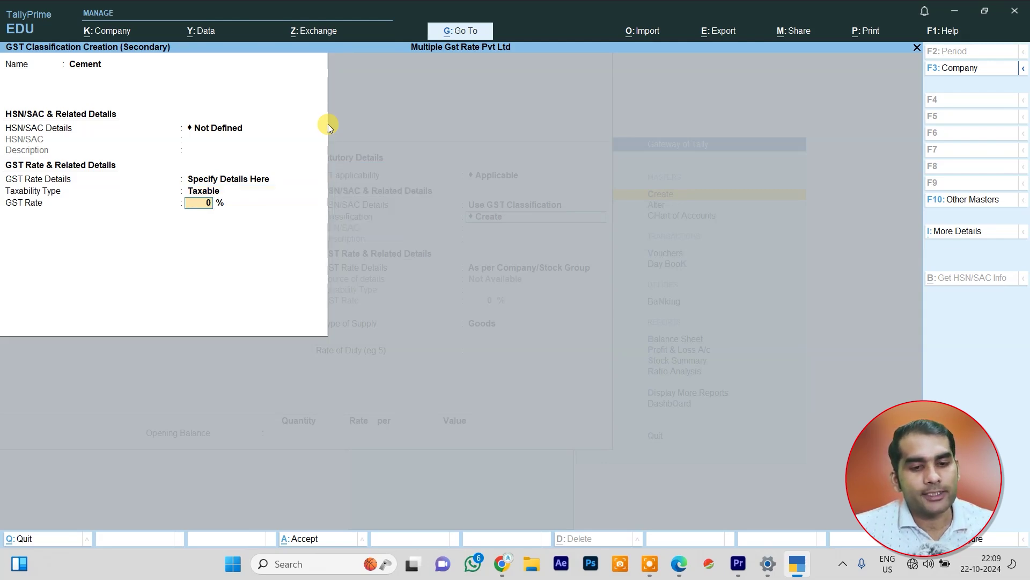
type("28")
key("Return")
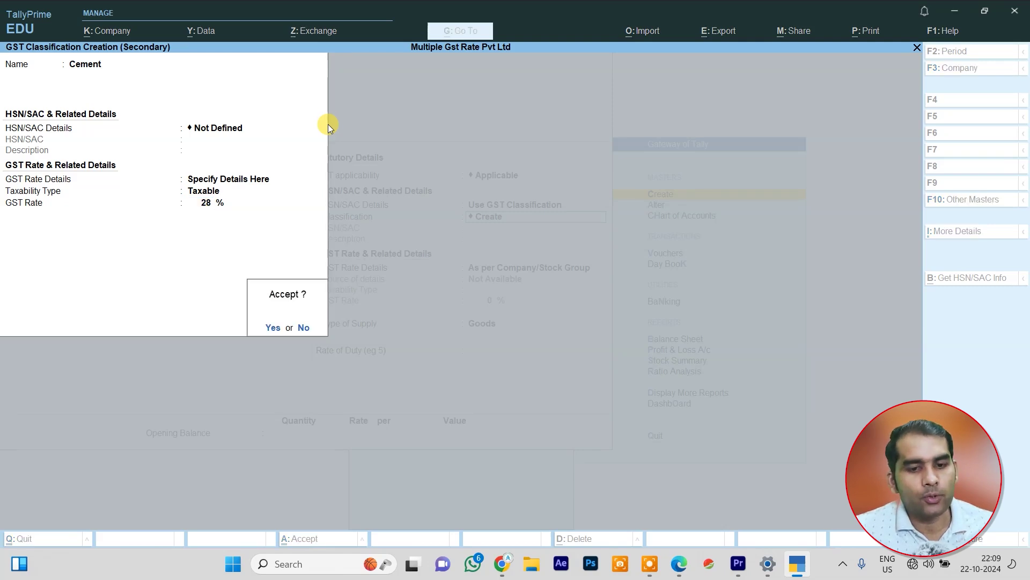
key("Return")
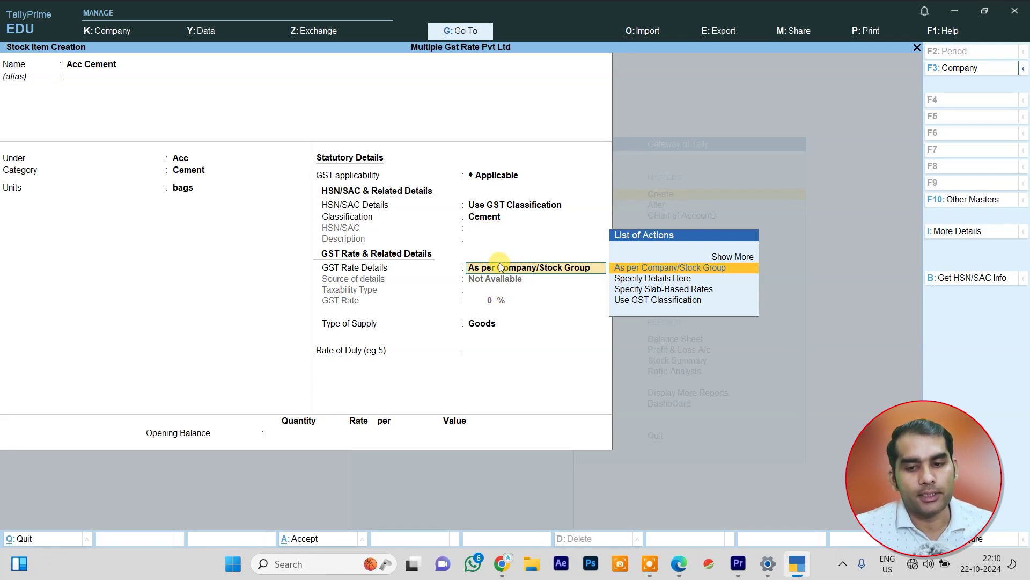
- Set the item's GST rate details to Use GST Classification and choose the Cement classification
key("Down")
key("Down")
key("Down")
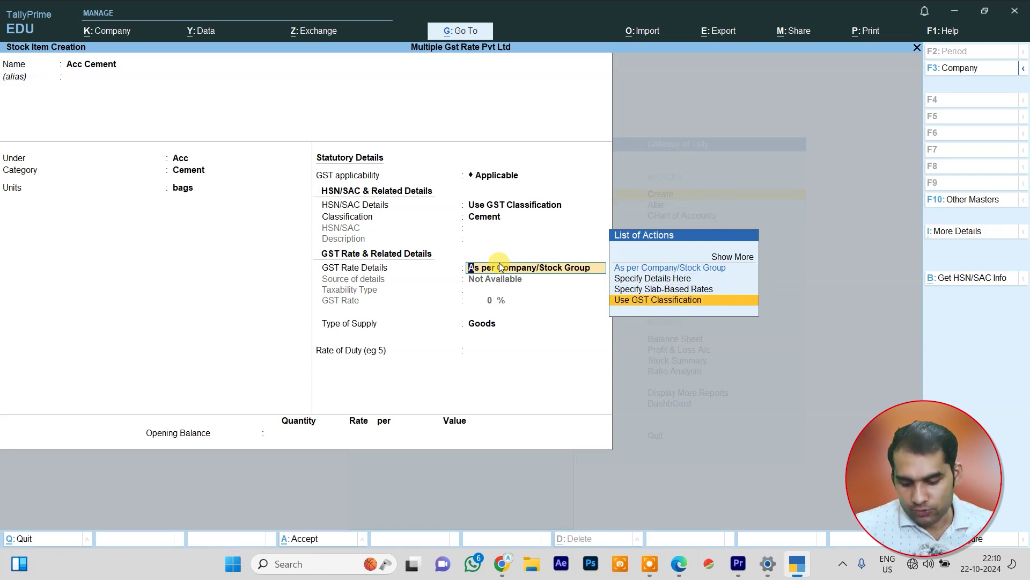
key("Return")
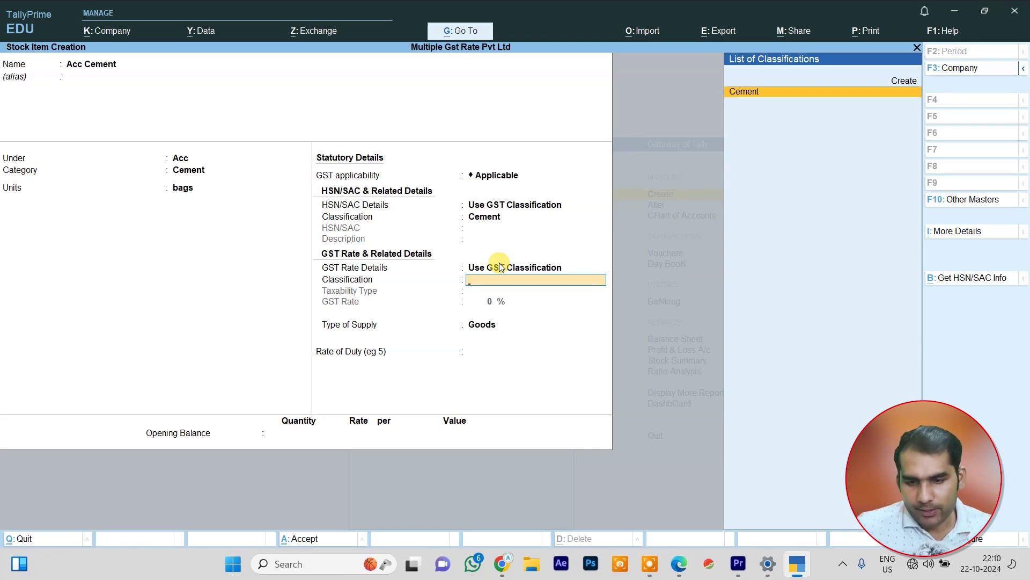
key("Return")
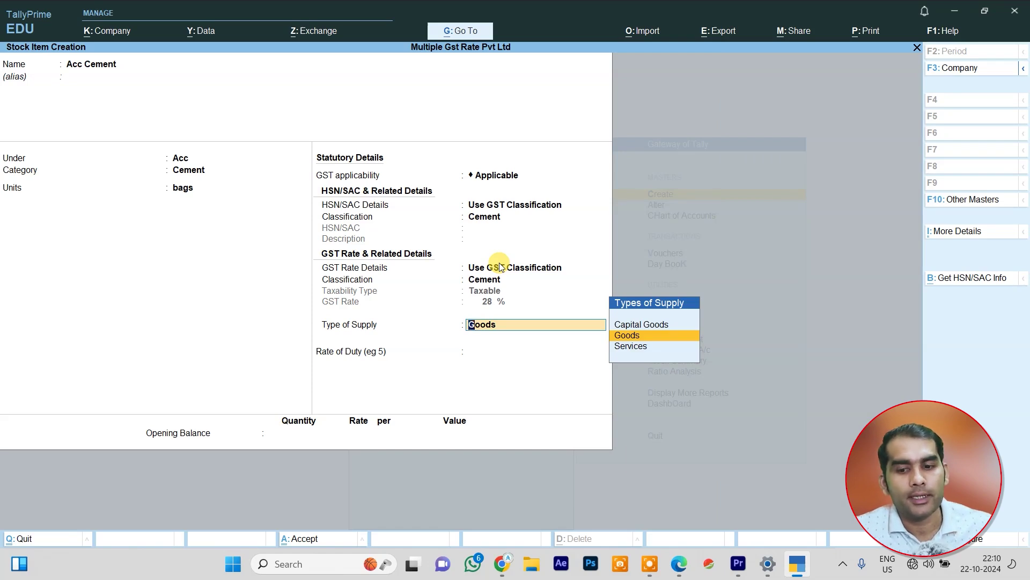
- Keep the type of supply as Goods and save the Acc Cement stock item
key("Return")
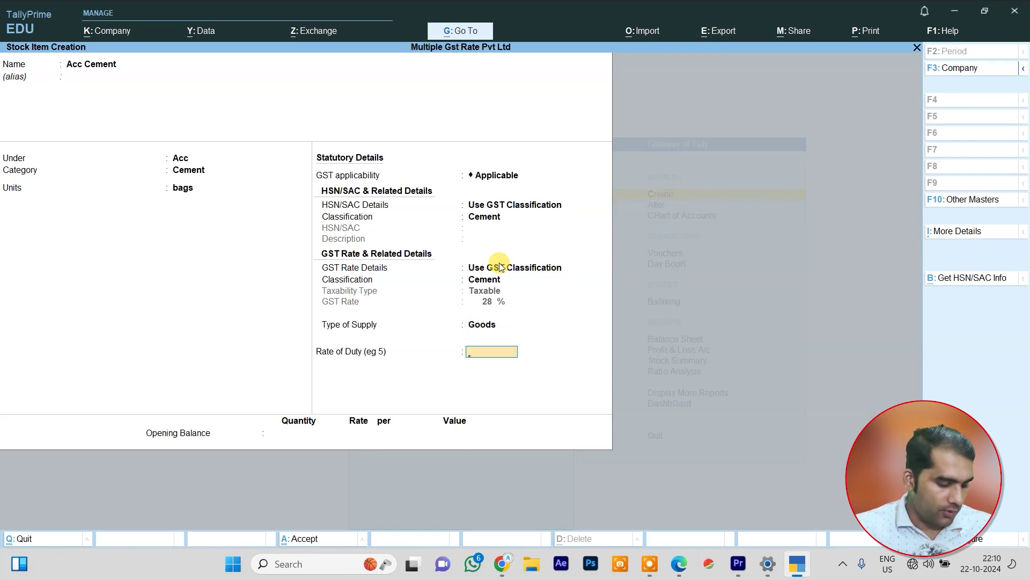
key("ctrl+a")
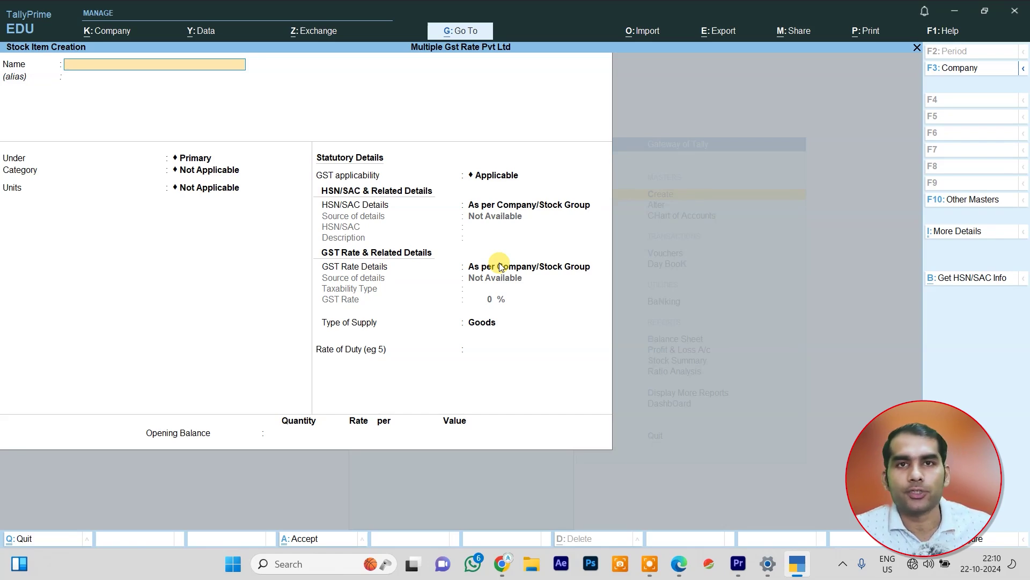
- Name the new stock item Samsung J7 and create a stock group named Samsung under Primary for it
type("Samsung J")
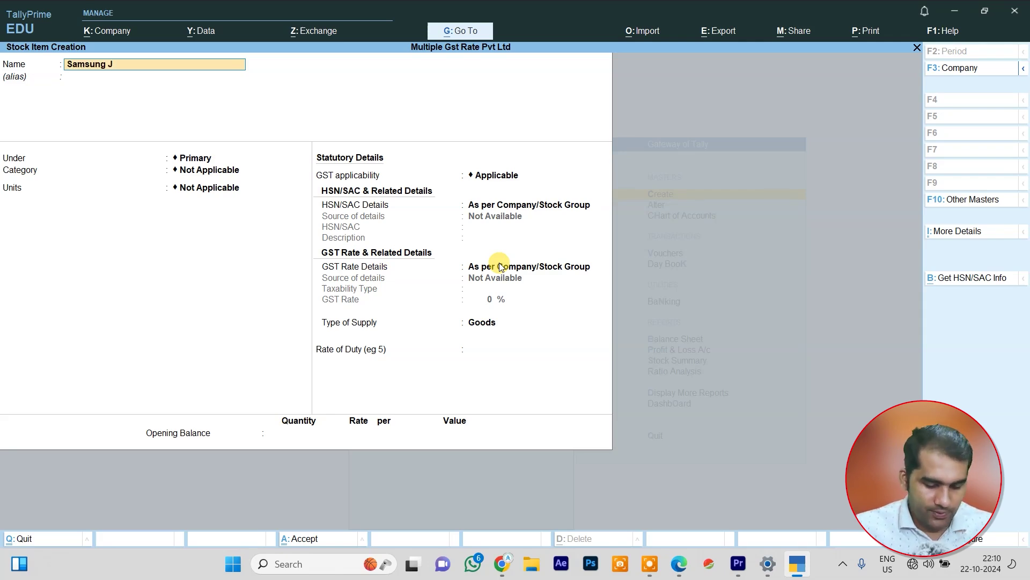
key("Return")
key("Return")
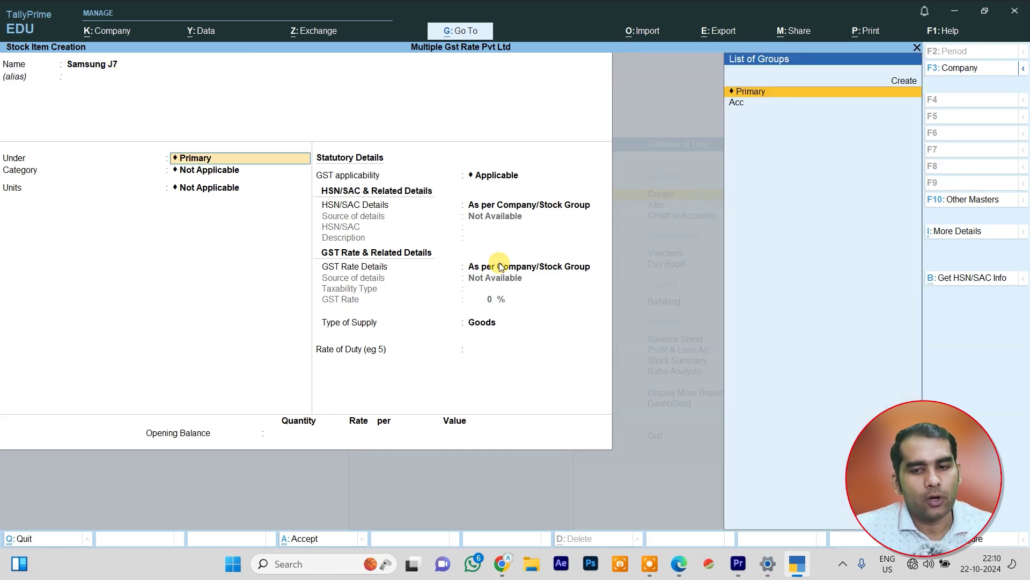
key("Up")
key("Return")
type("Samsung")
key("Return")
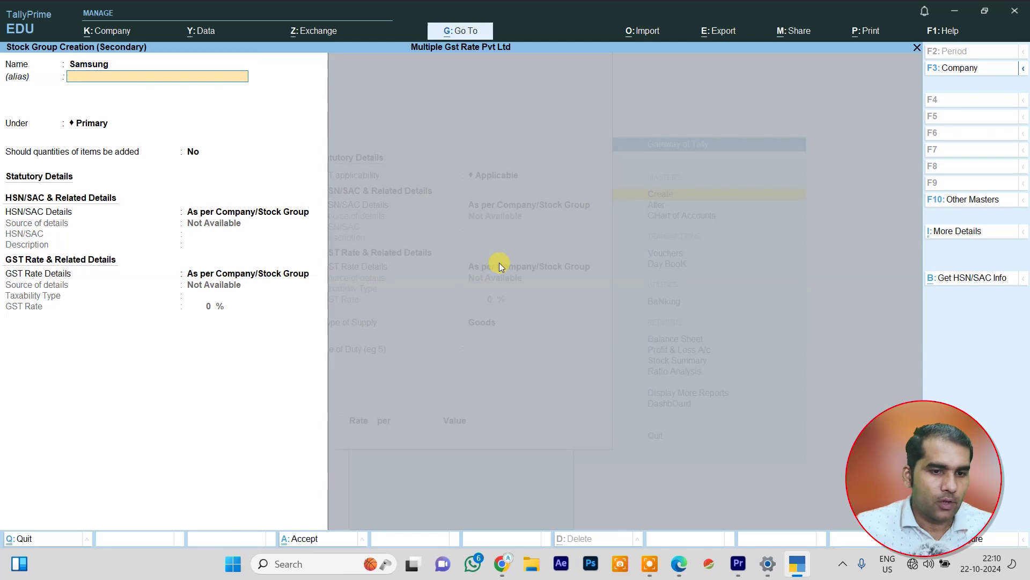
key("ctrl")
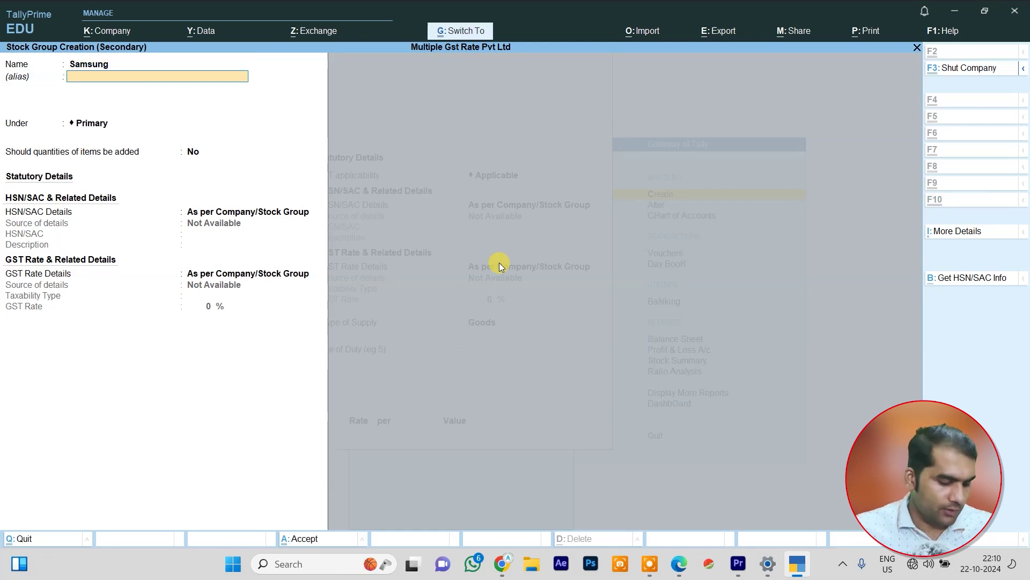
key("ctrl+a")
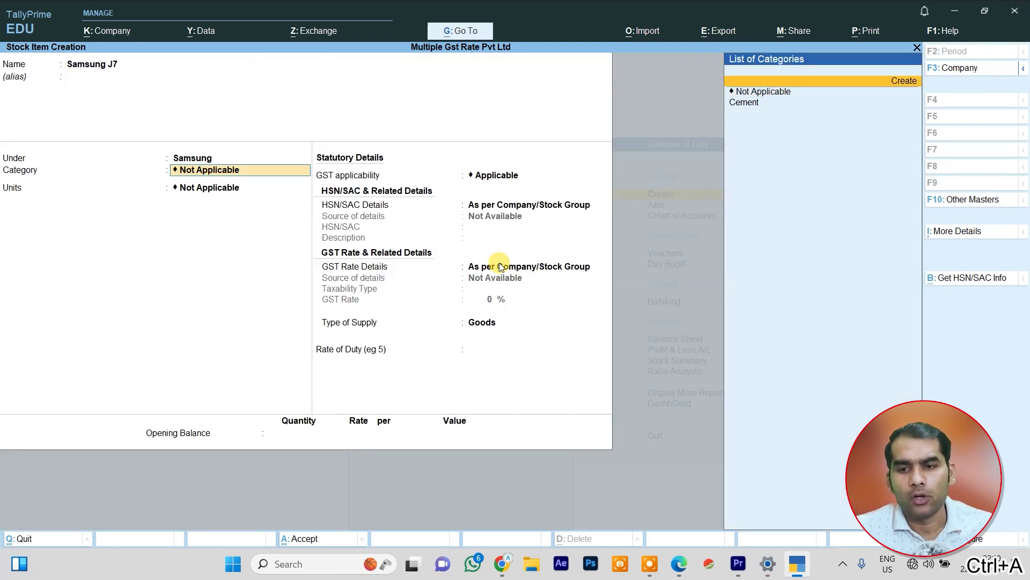
- Create a stock category named Mobile under Primary for the Samsung J7 item
key("Up")
key("Return")
type("Mobile")
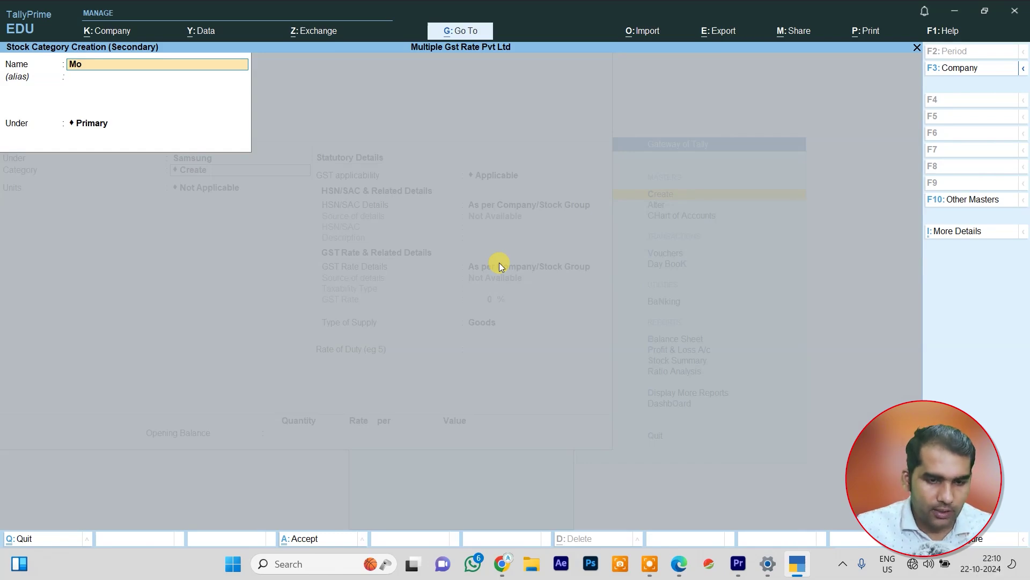
key("Return")
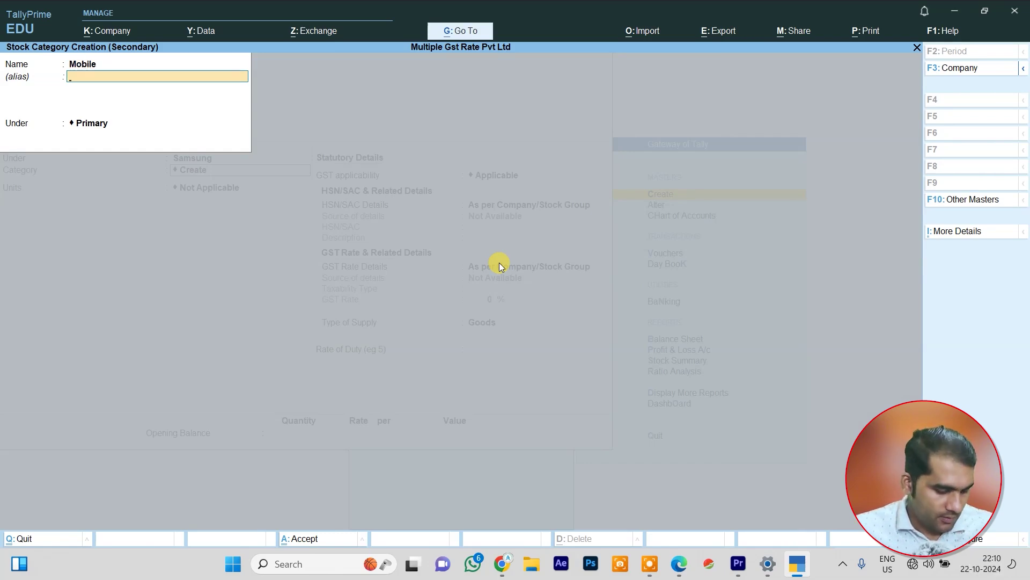
key("ctrl+a")
- Create a simple unit with symbol pcs, quantity code PCS-PIECES and 0 decimal places for the Samsung J7 item
key("Up")
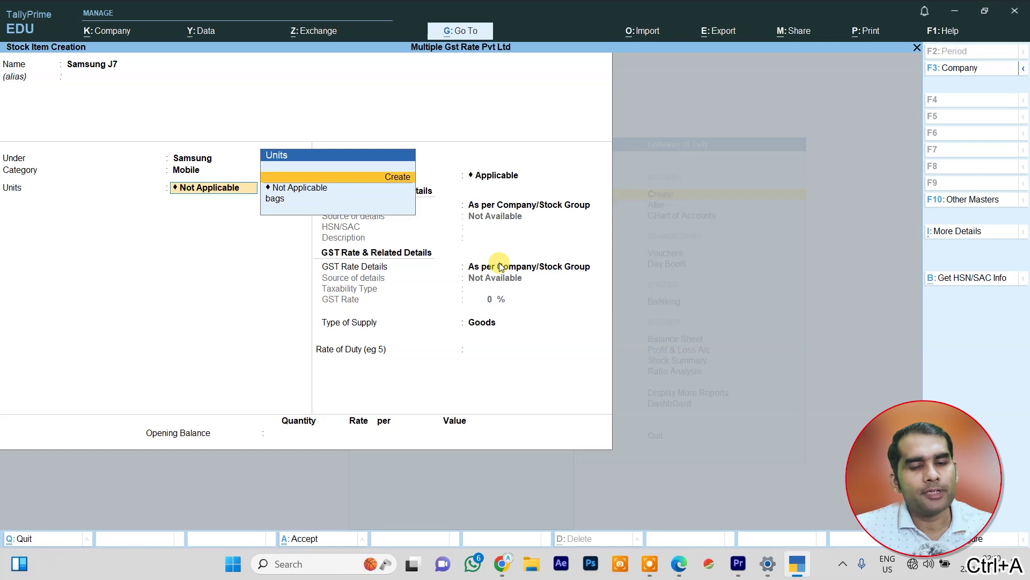
key("Return")
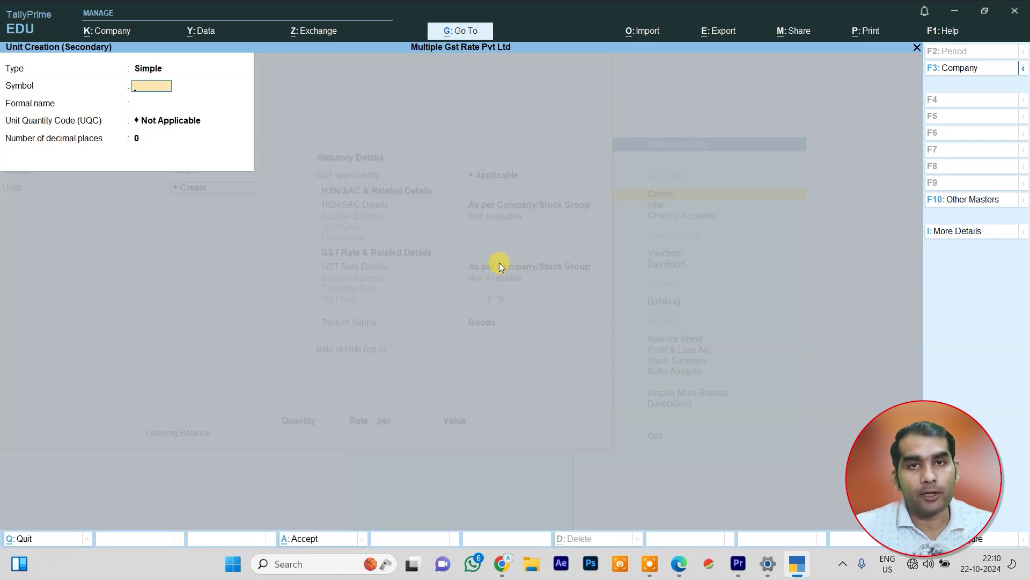
type("pcs")
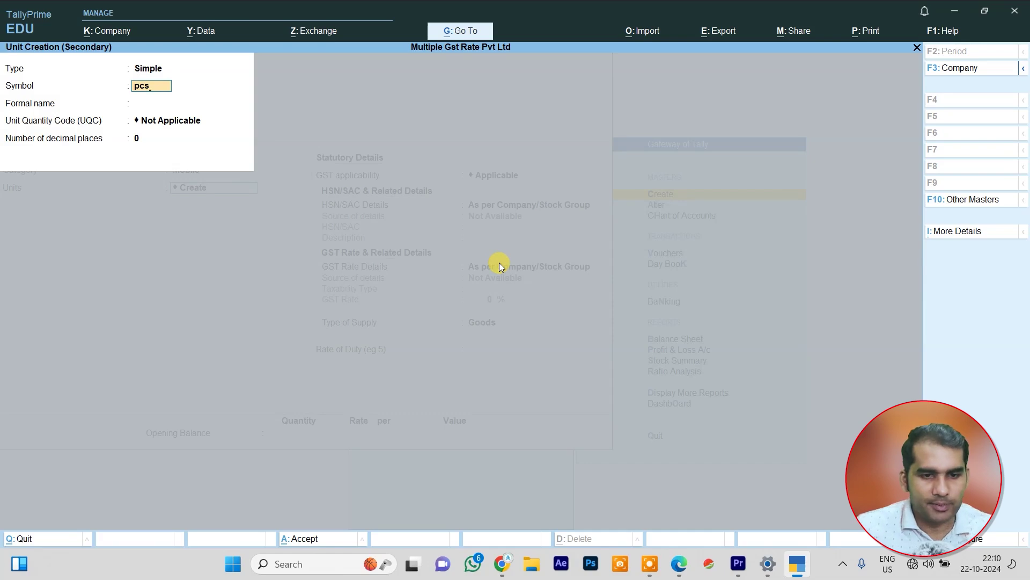
key("Return")
key("Return")
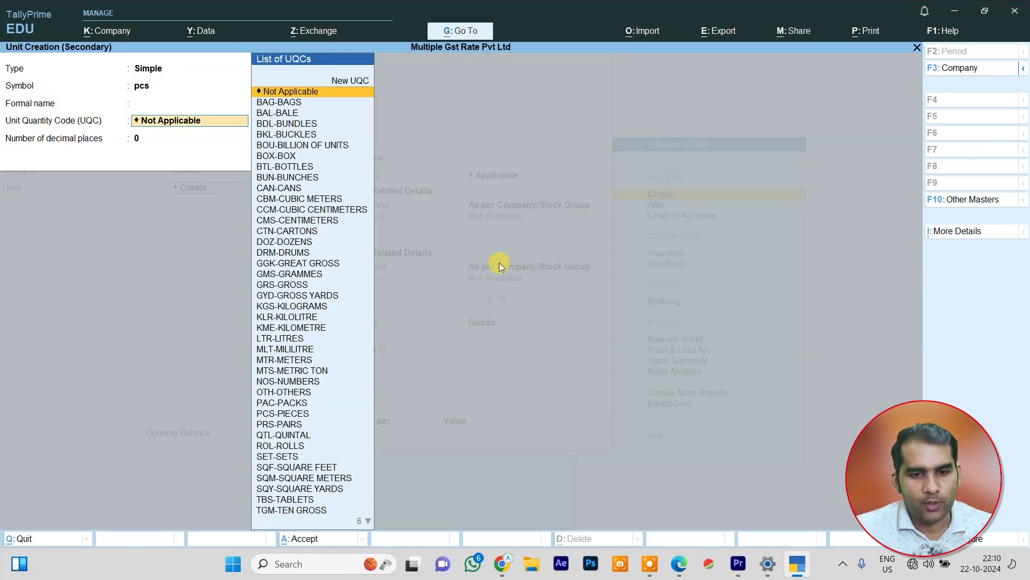
type("p")
key("Down")
key("Down")
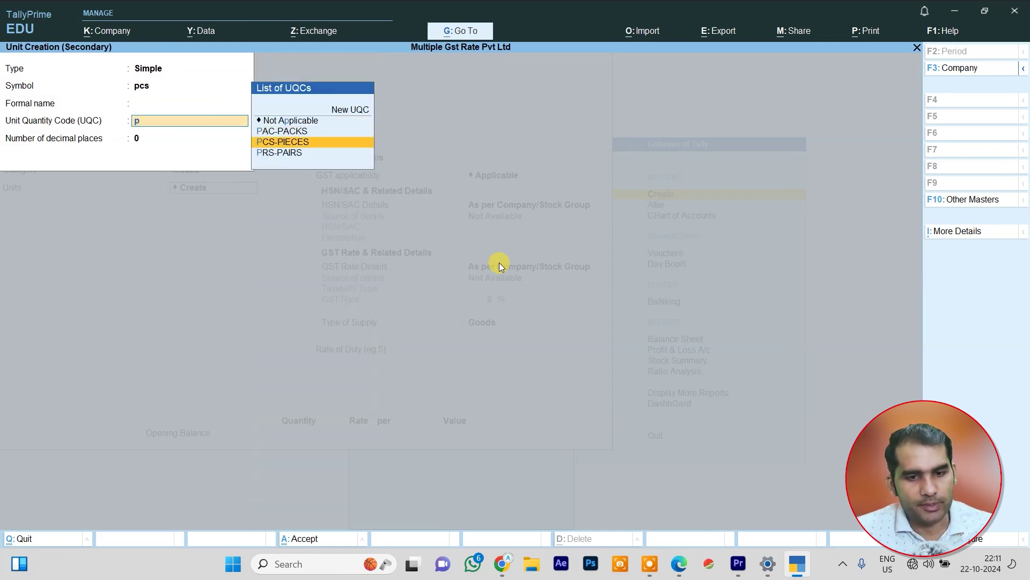
key("Return")
key("ctrl+a")
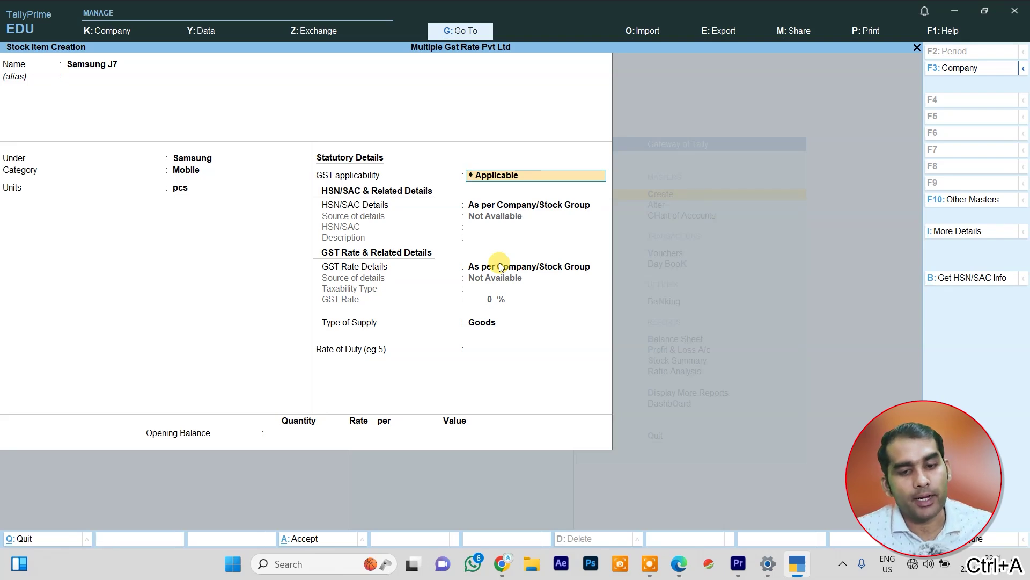
- Keep GST applicable for Samsung J7 and set its HSN/SAC details to Use GST Classification
key("Return")
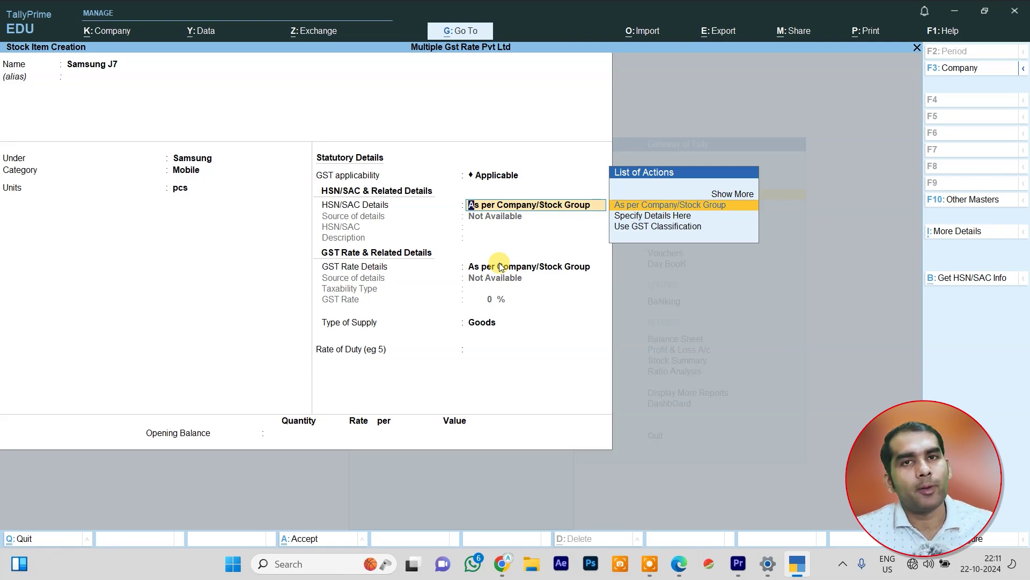
key("Down")
key("Down")
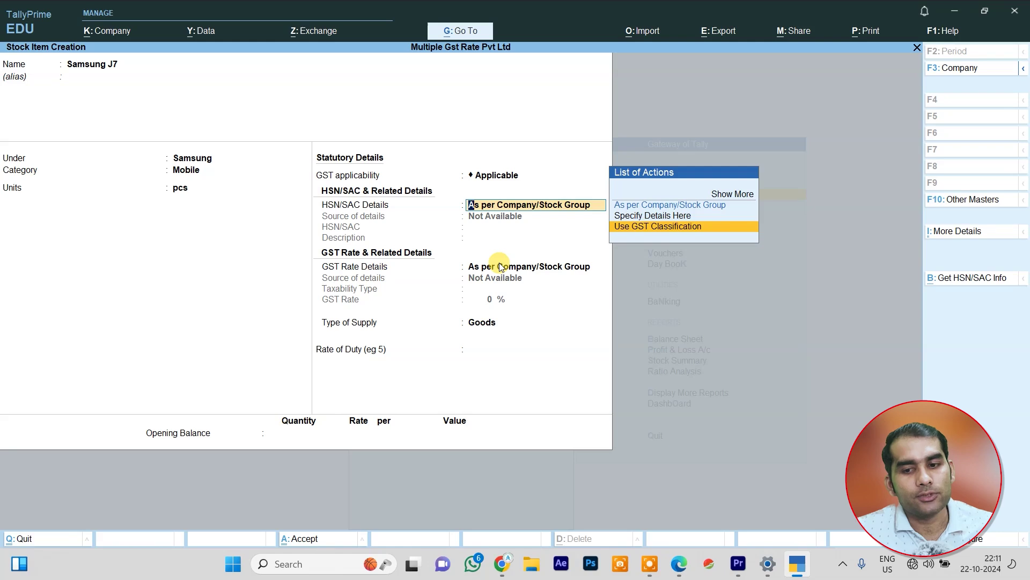
key("Return")
- Create a GST classification named Mobile with HSN/SAC details specified here but left blank, taxability Taxable and a GST rate of 18%
key("Up")
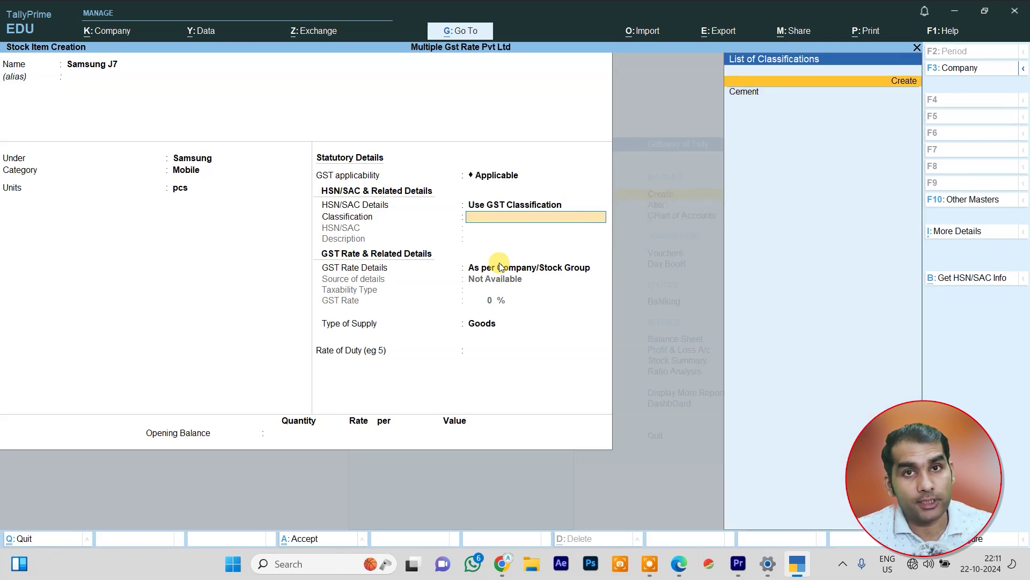
key("Return")
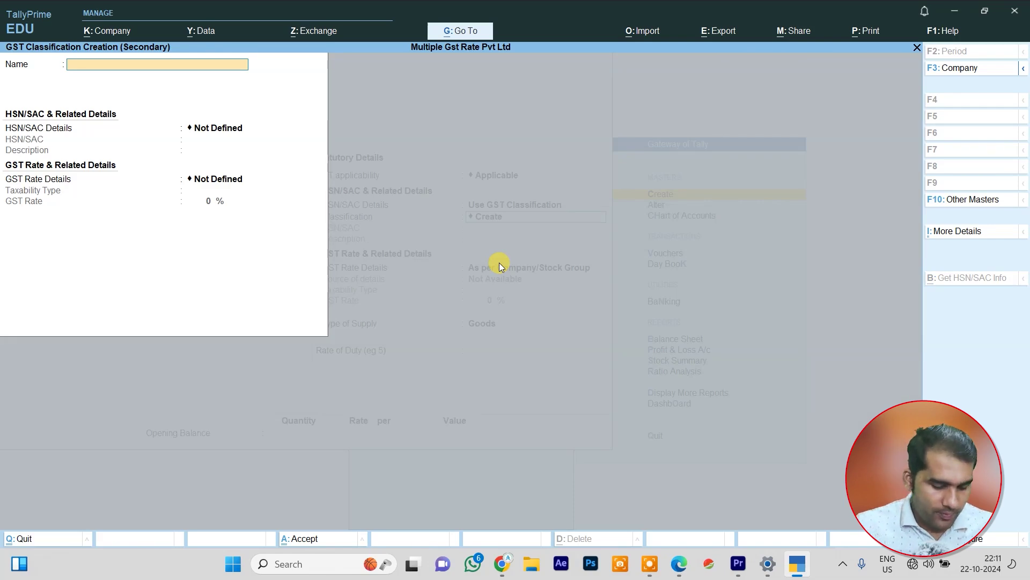
type("Mobile")
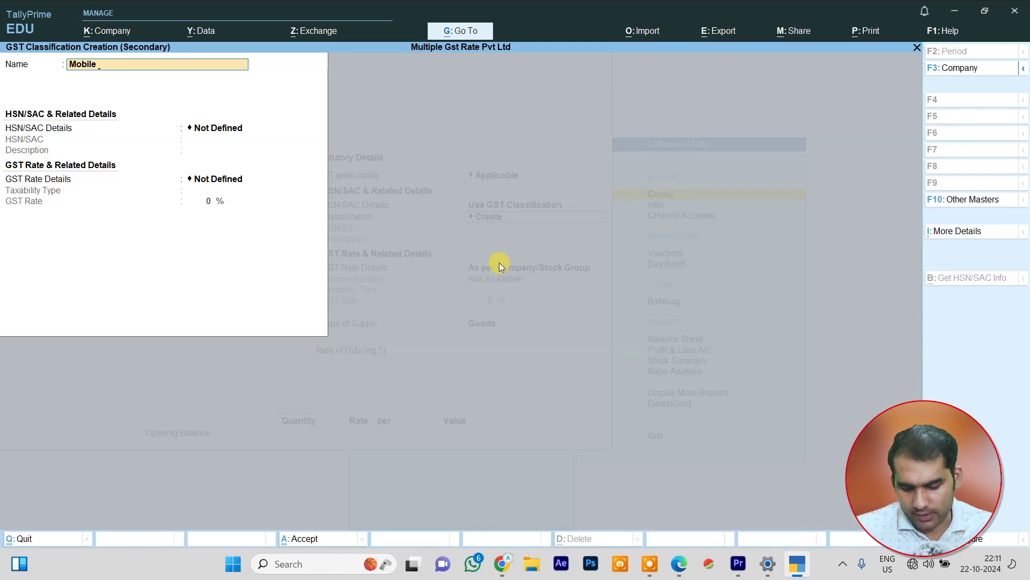
key("Return")
key("Down")
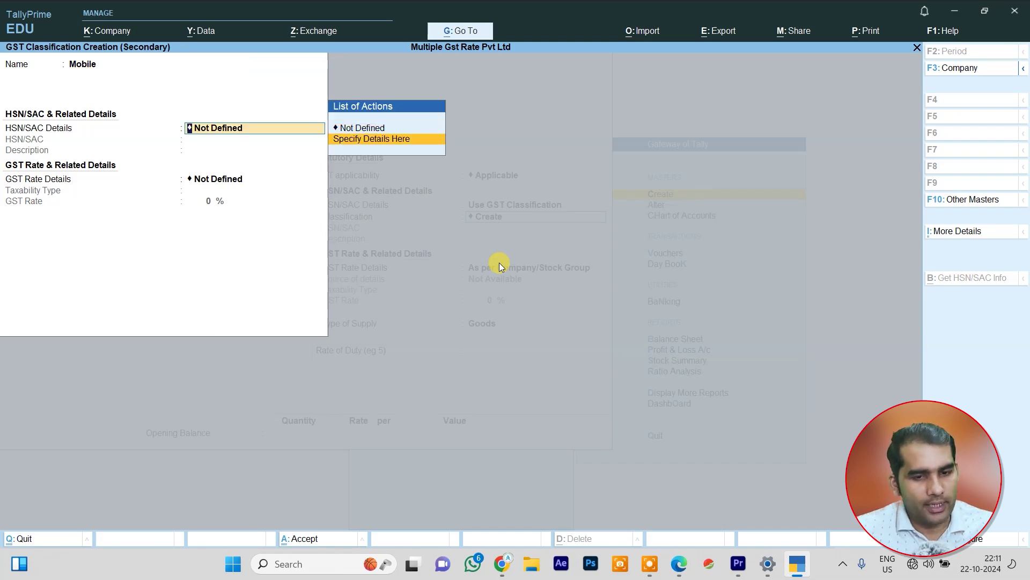
key("Return")
key("Return")
key("Return")
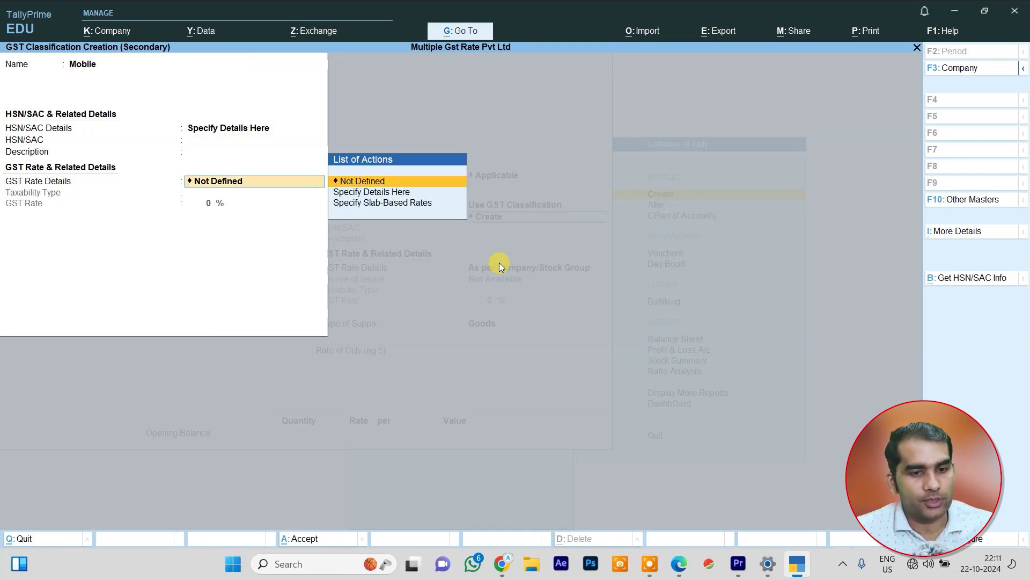
key("Down")
key("Return")
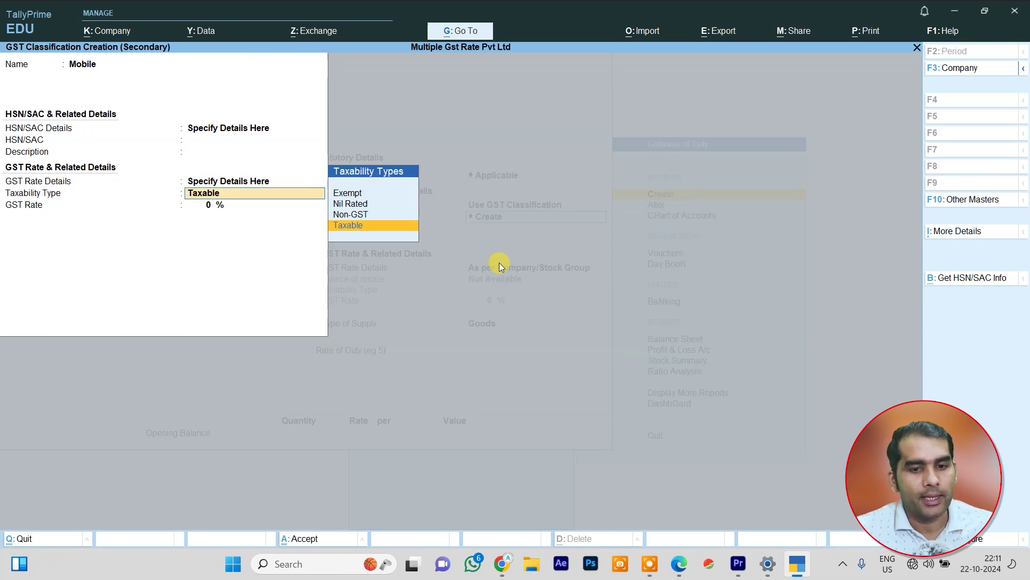
key("Return")
type("18")
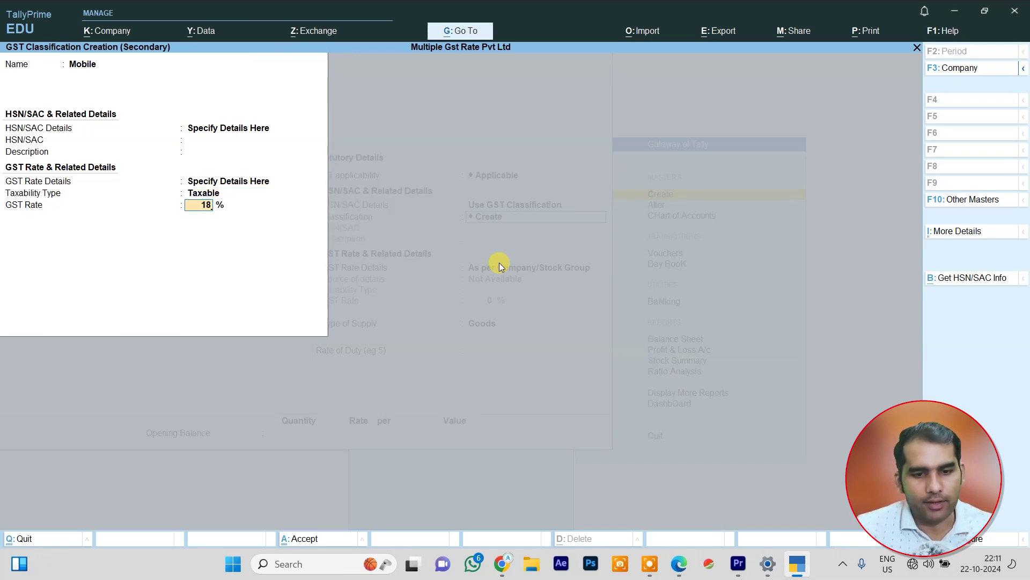
key("Return")
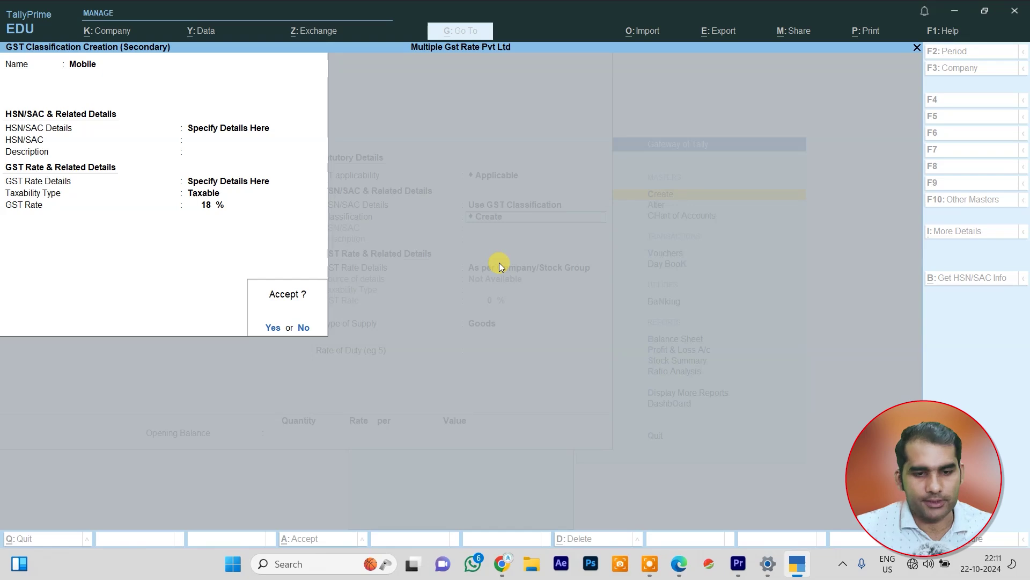
key("Return")
- Set Samsung J7's GST rate details to the Mobile GST classification, keep the supply type Goods, and save the item
key("Down")
key("Down")
key("Down")
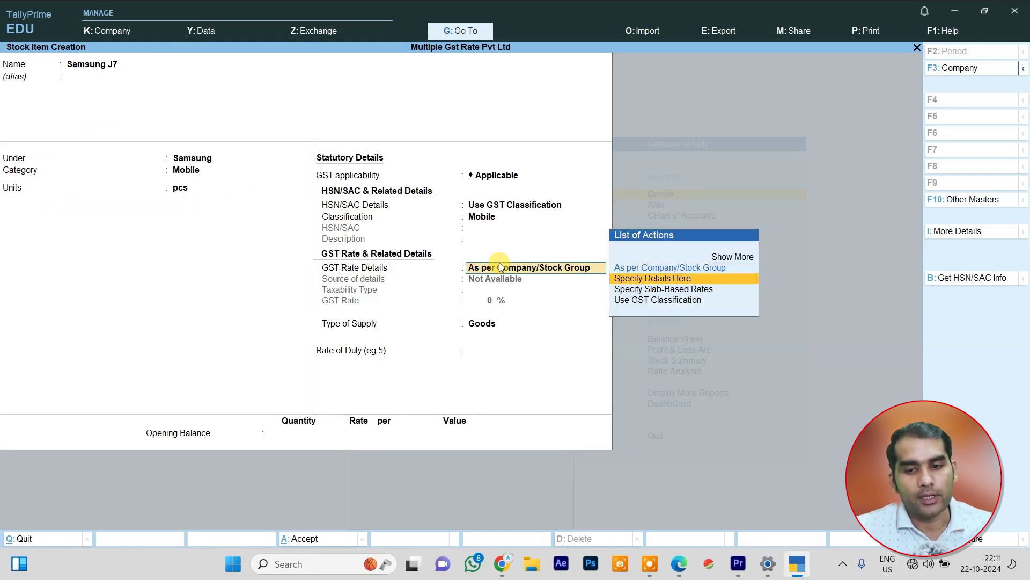
key("Return")
key("Down")
key("Return")
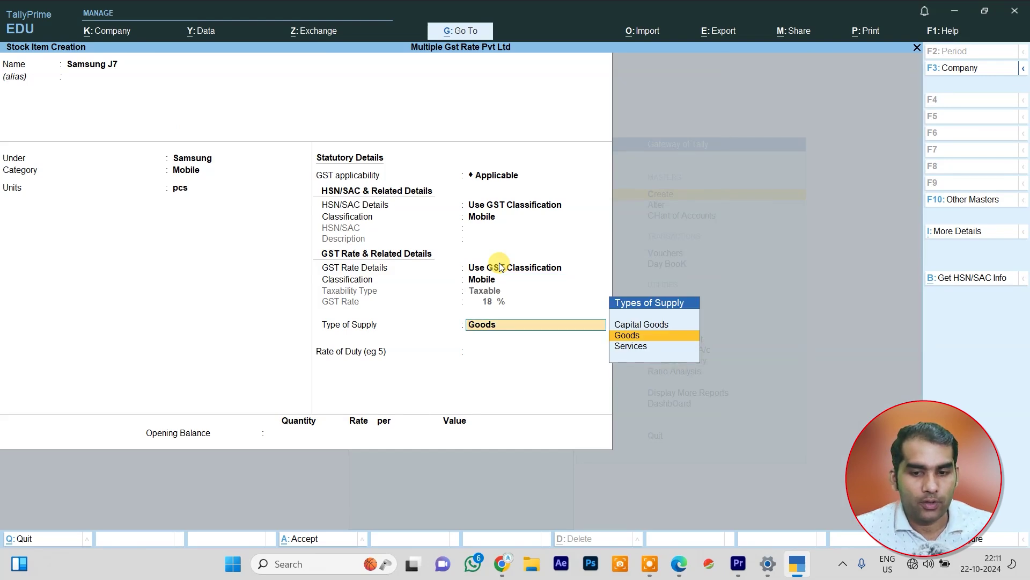
key("Return")
key("ctrl+a")
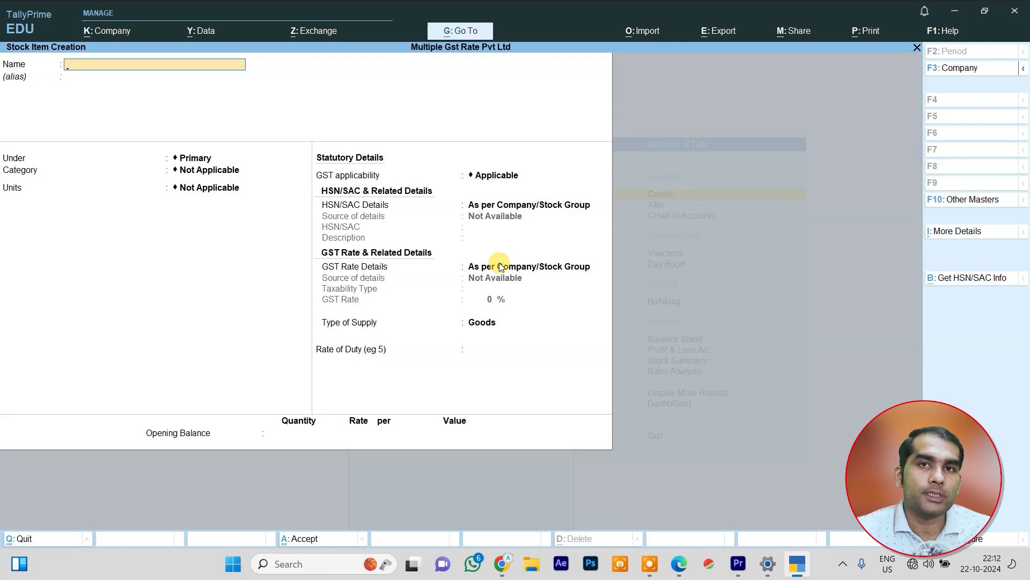
key("Escape")
- Create a ledger named Purchase under the Purchase Accounts group and save it
key("Return")
key("Up")
key("Up")
key("Up")
key("Up")
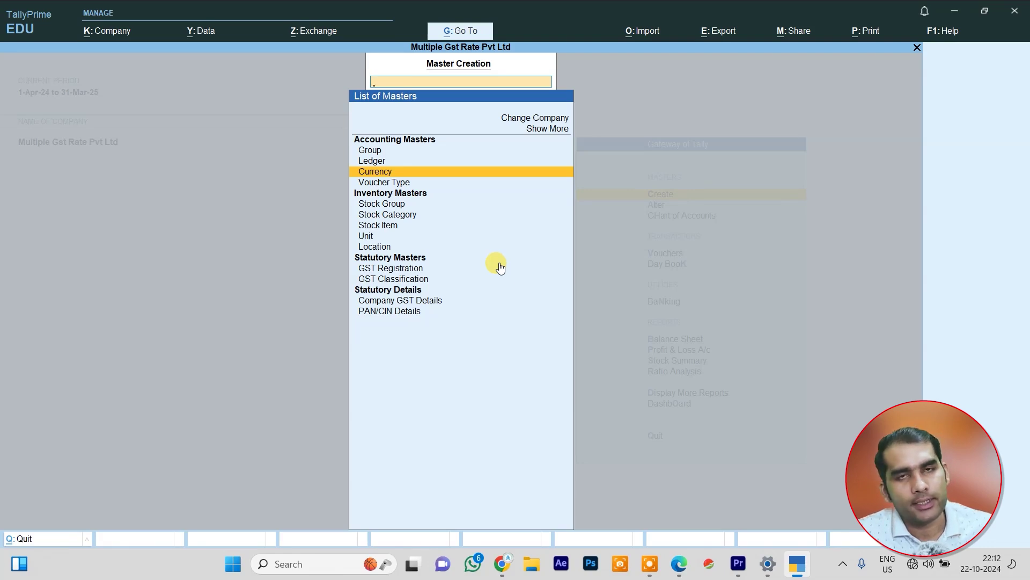
key("Up")
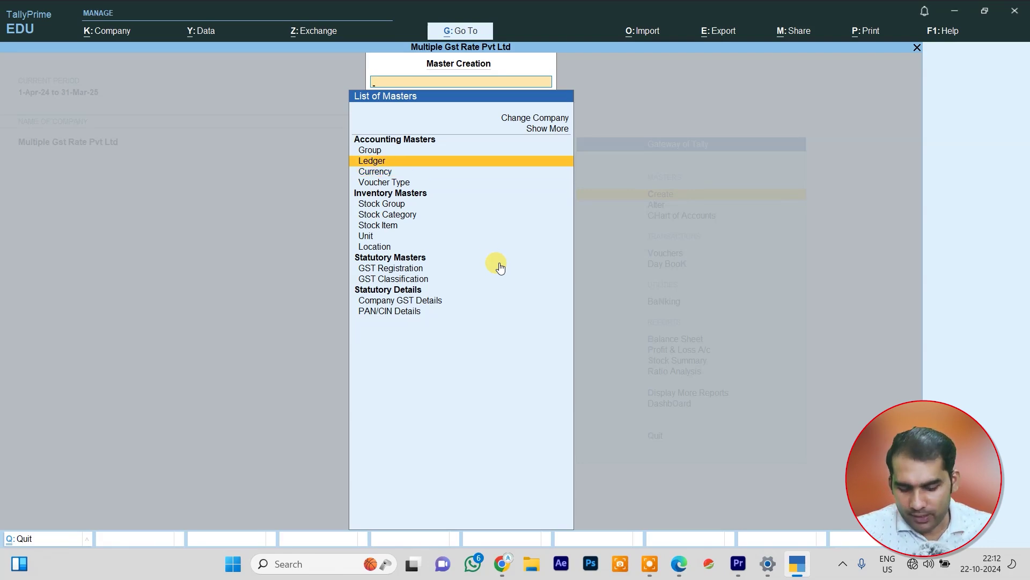
key("Return")
type("Purchase")
key("Return")
key("Return")
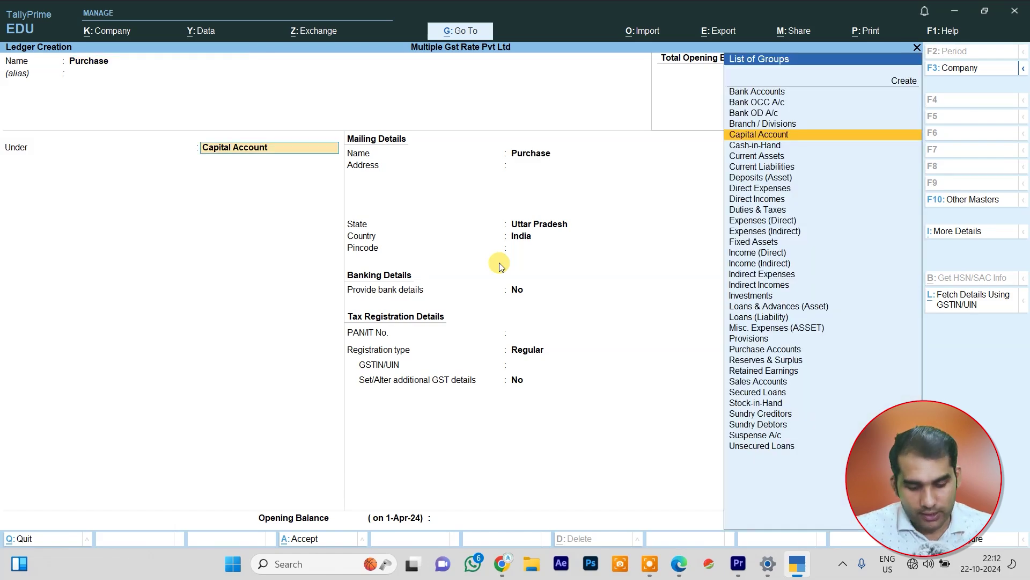
type("P")
key("Down")
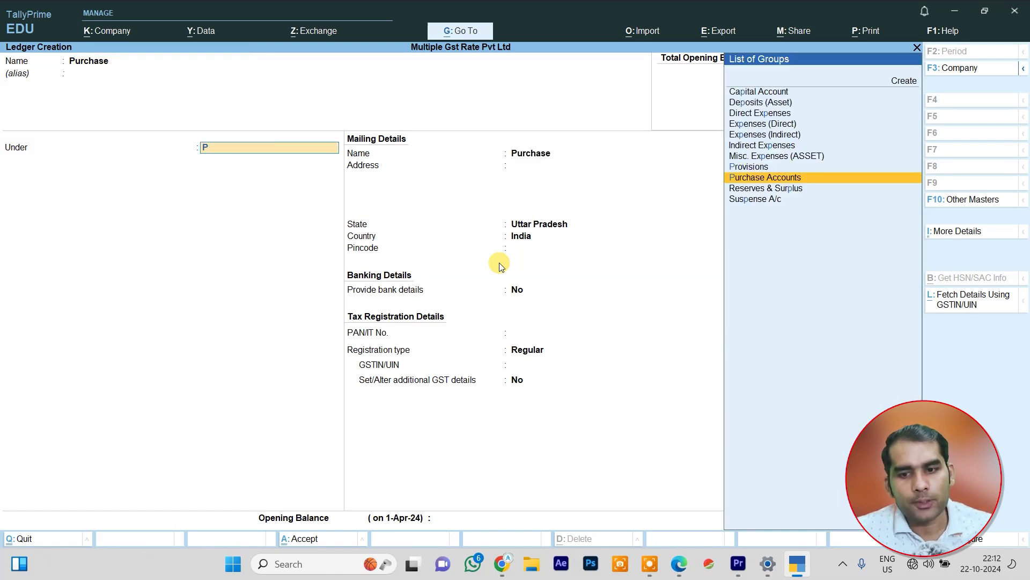
key("Return")
key("ctrl+a")
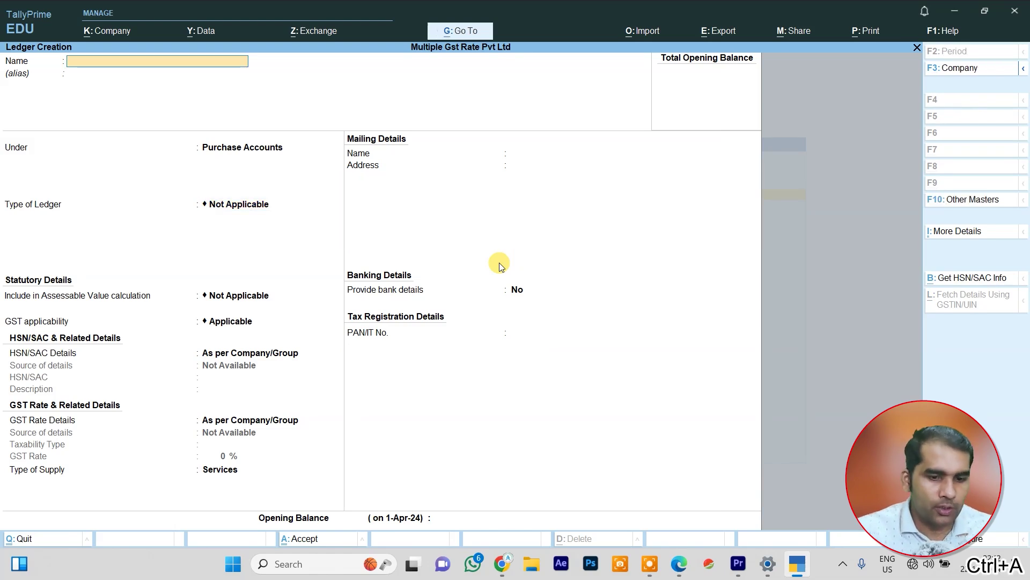
- Create a ledger named Sales under the Sales Accounts group and save it
type("Sales")
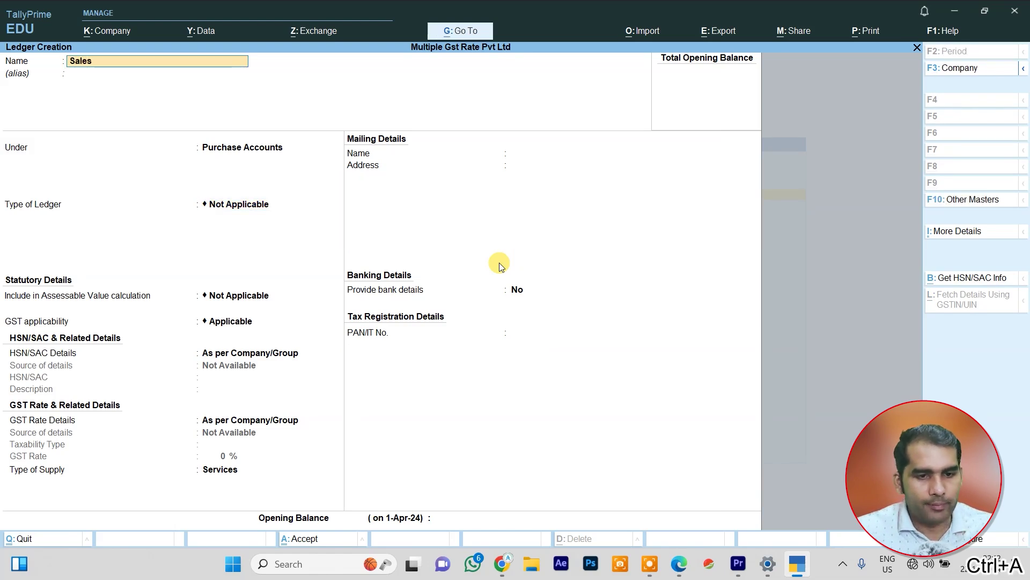
key("Return")
type("S")
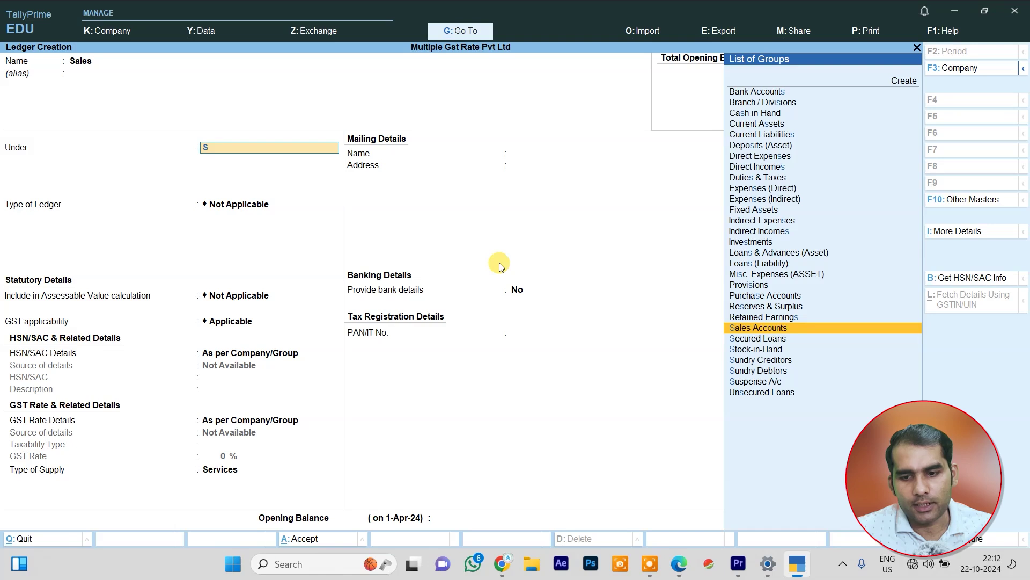
key("Return")
key("ctrl+a")
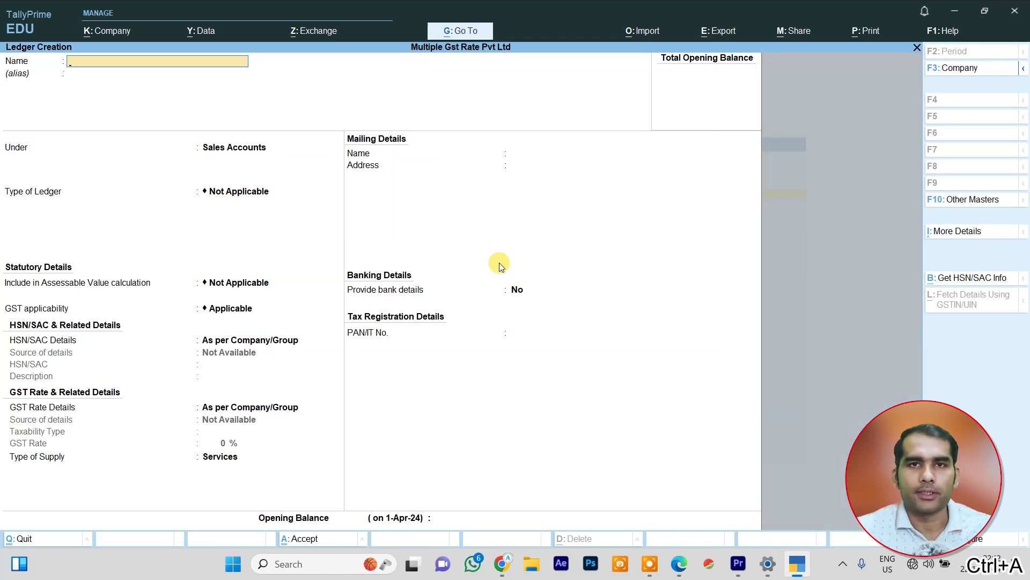
- Start a new ledger named C Gst @ 9% and place it under the Duties & Taxes group
type("C Gst @ 9")
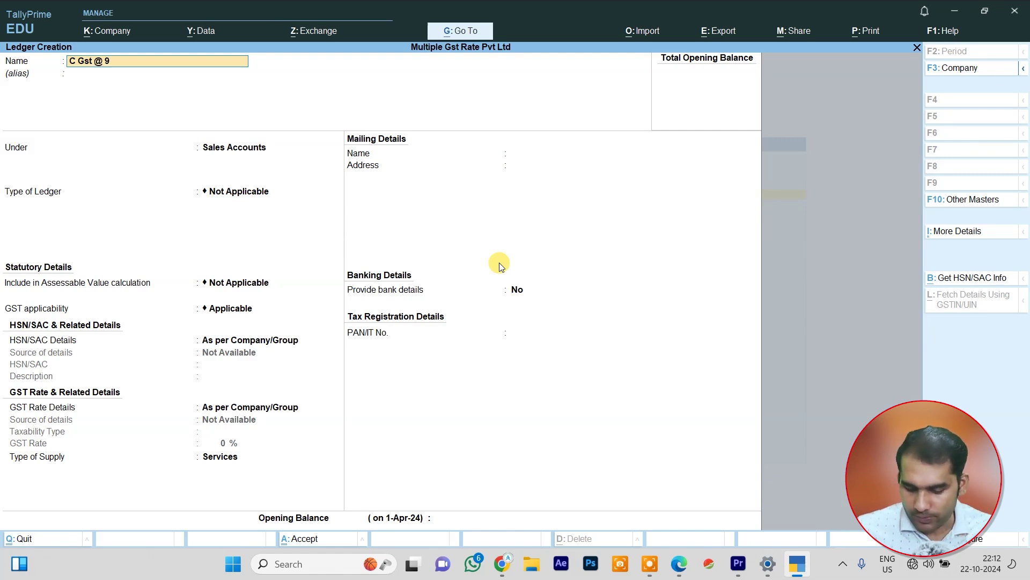
type("%")
key("Return")
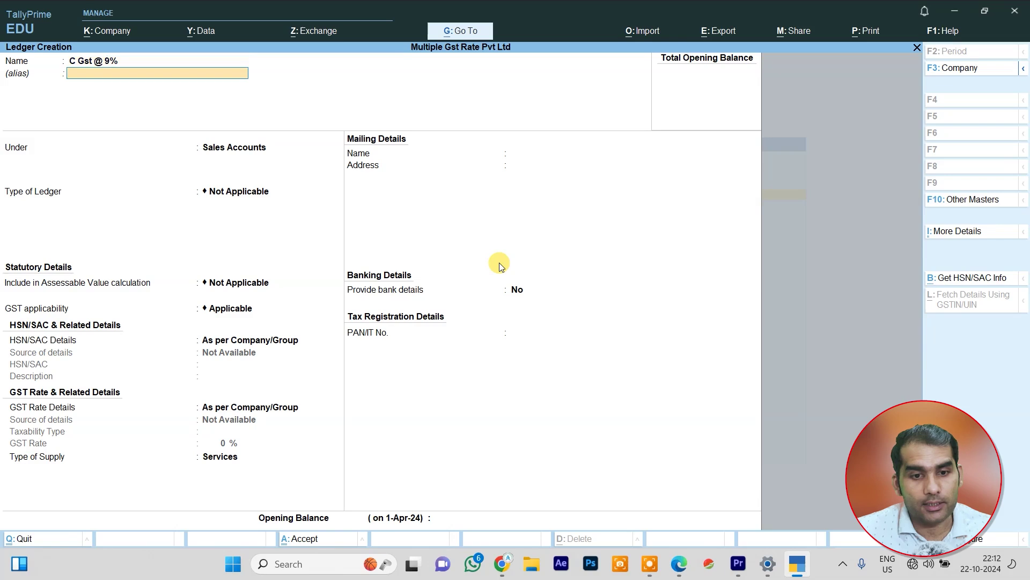
type("D")
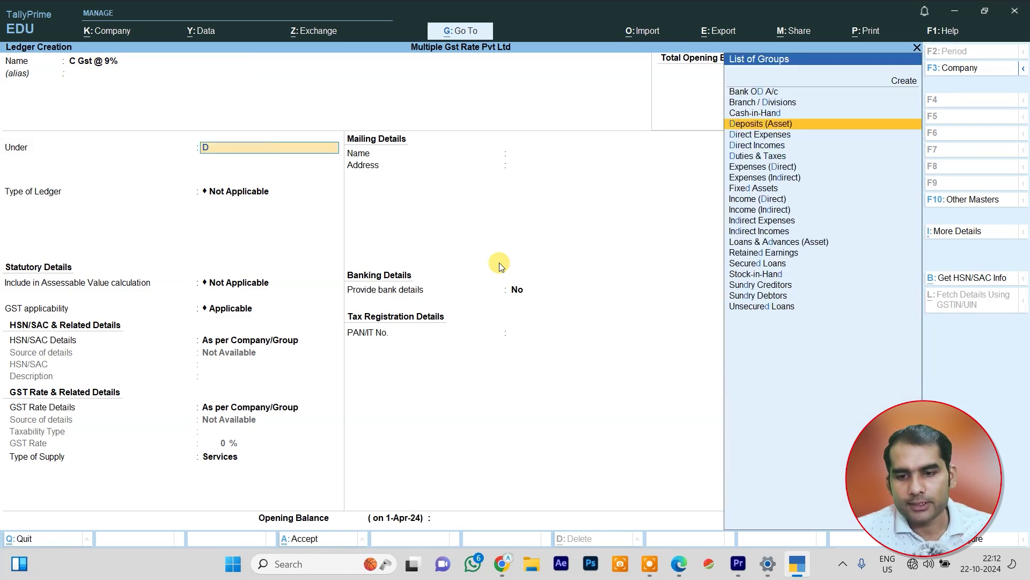
key("Down")
key("Down")
key("Down")
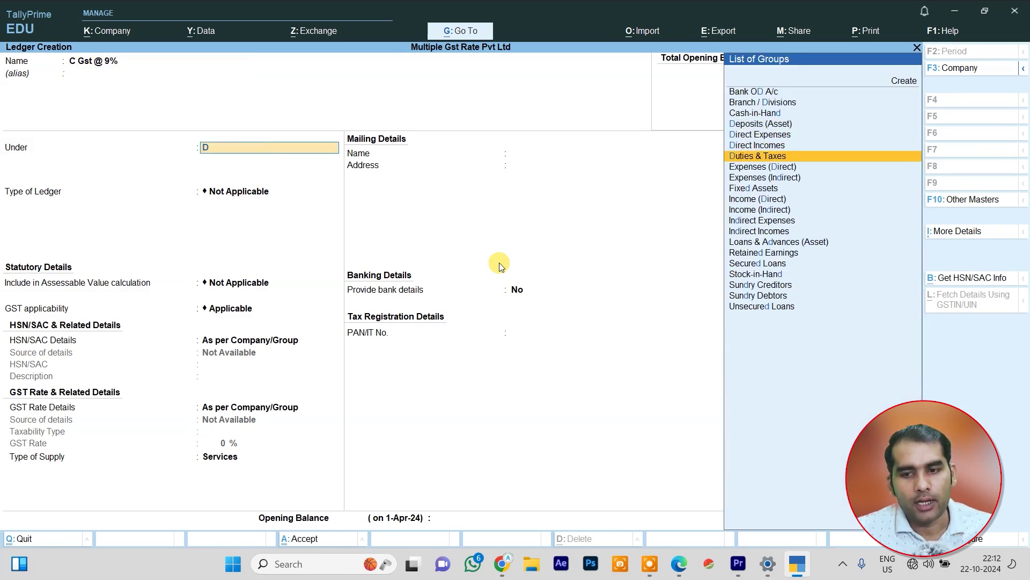
key("Return")
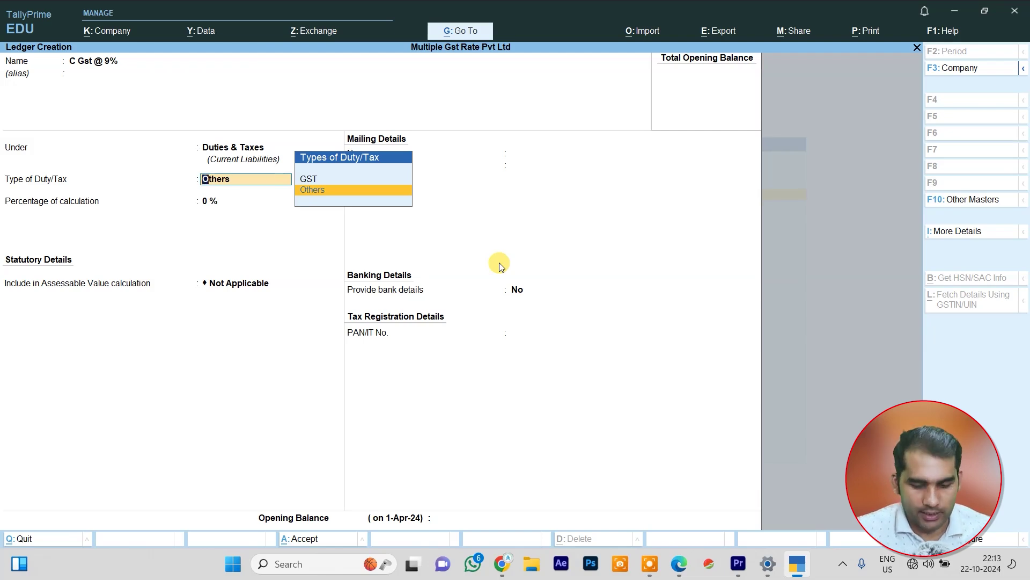
- Set the C Gst @ 9% ledger to duty type GST, tax type CGST, 9% calculation and Normal Rounding, and save it
key("Up")
key("Return")
key("Down")
key("Return")
type("9")
key("Return")
key("Down")
key("Down")
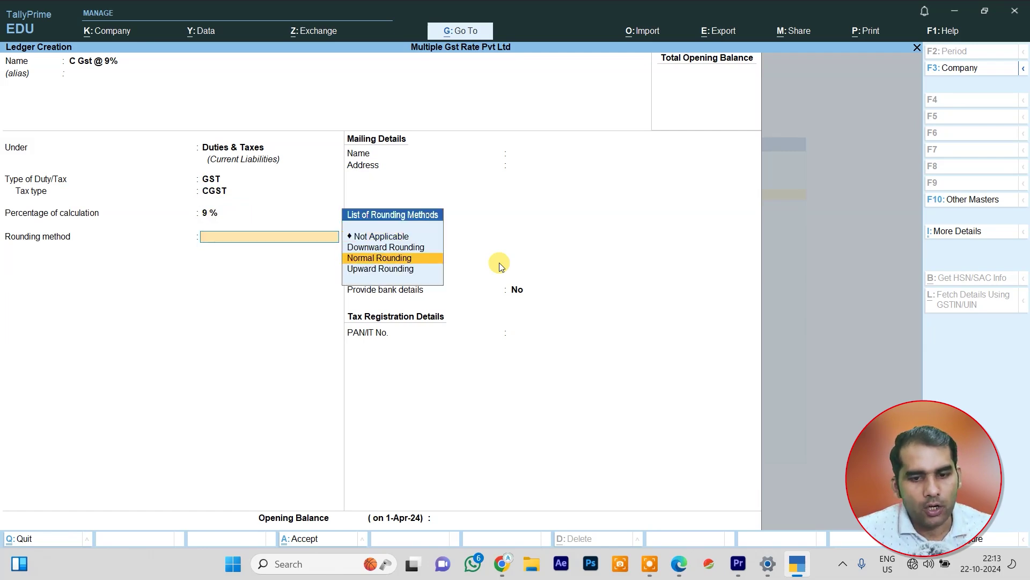
key("Return")
key("ctrl+a")
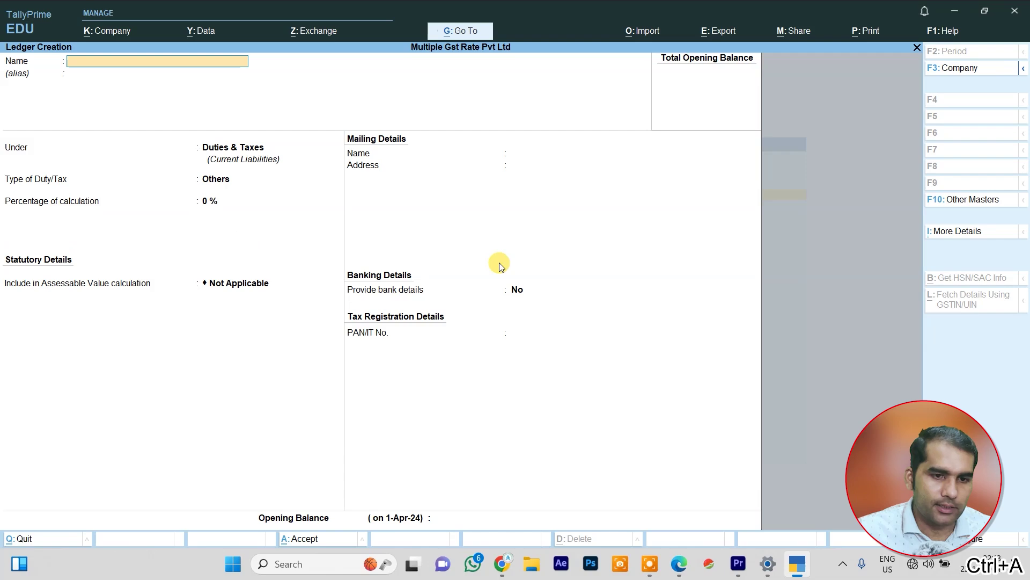
- Start a new ledger named S Gst @ 9% under Duties & Taxes with GST as the type of duty/tax
type("S Gst @")
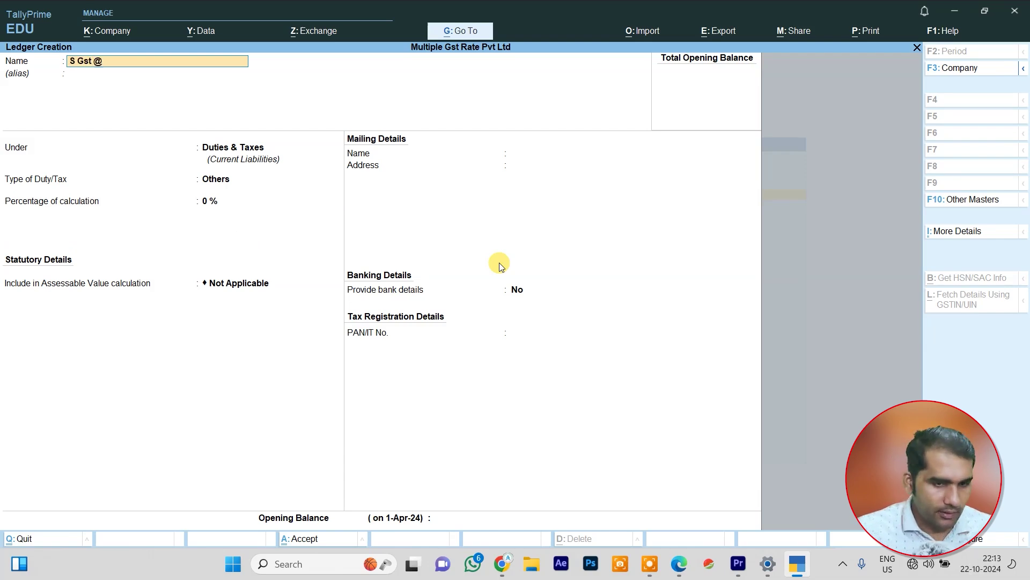
type(" 9%")
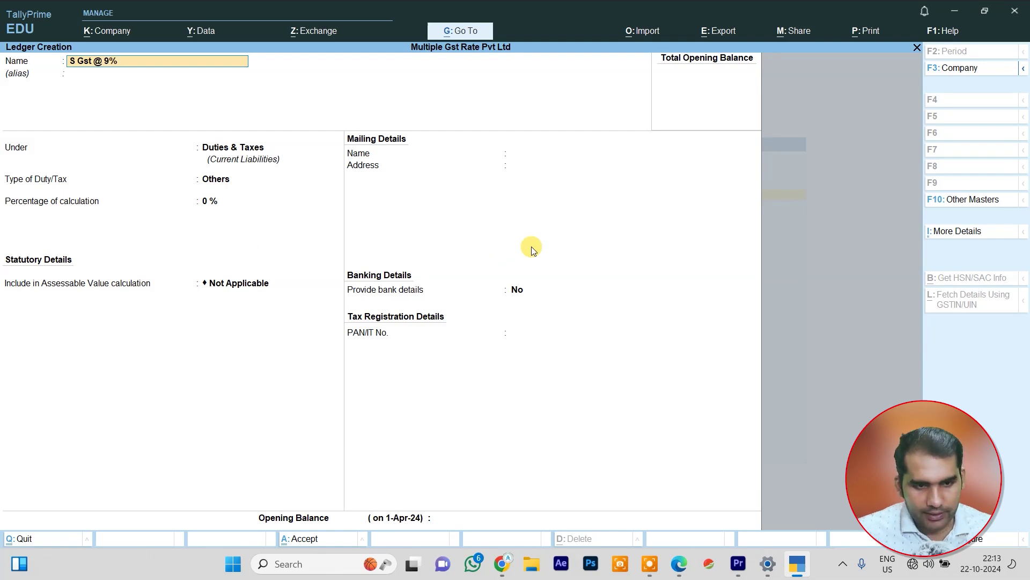
key("Return")
key("Return")
key("Up")
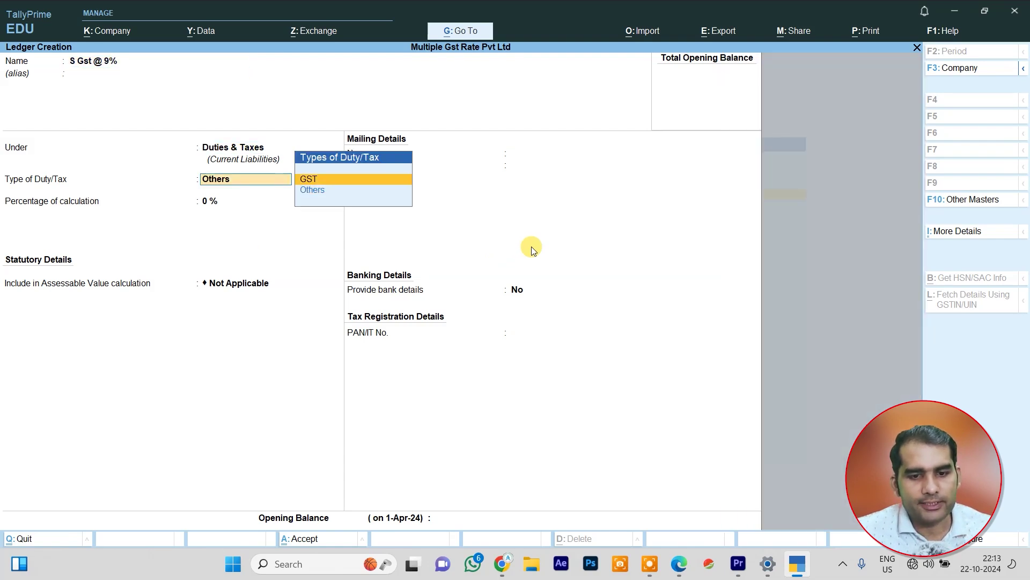
key("Return")
- Set the S Gst @ 9% ledger to tax type SGST/UTGST, 9% calculation and Normal Rounding, and save it
key("Down")
key("Down")
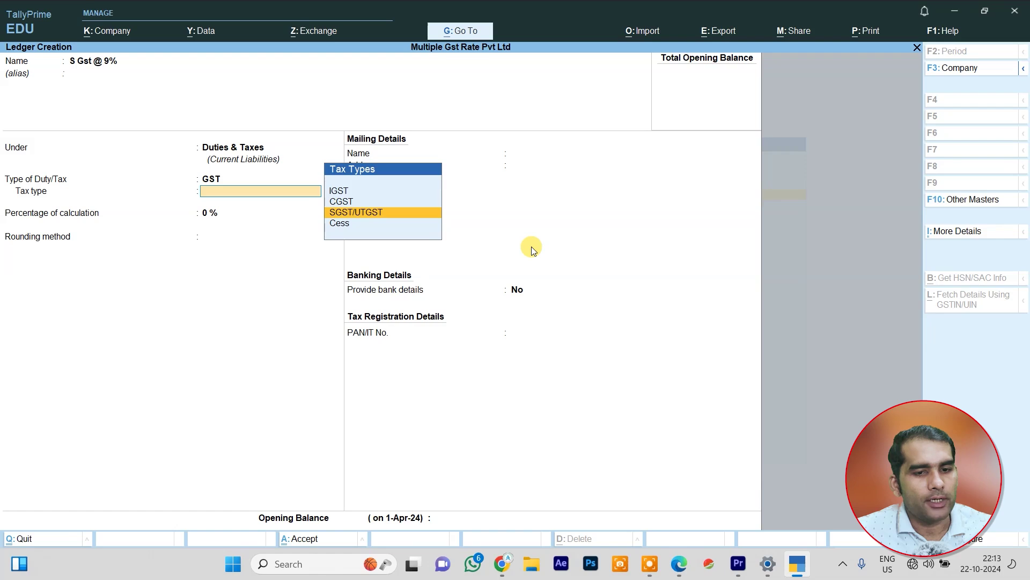
key("Return")
type("9")
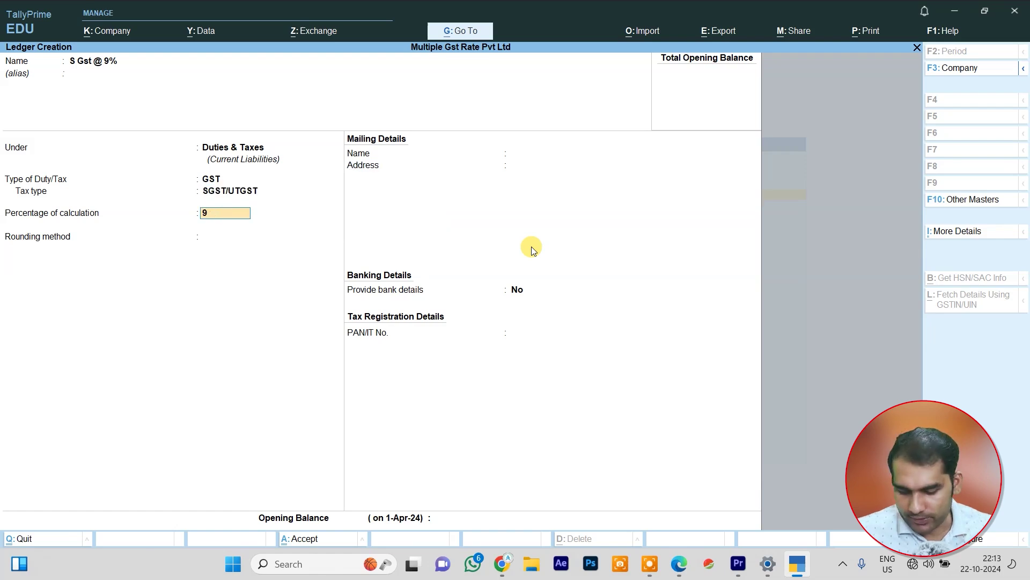
key("Return")
key("Down")
key("Return")
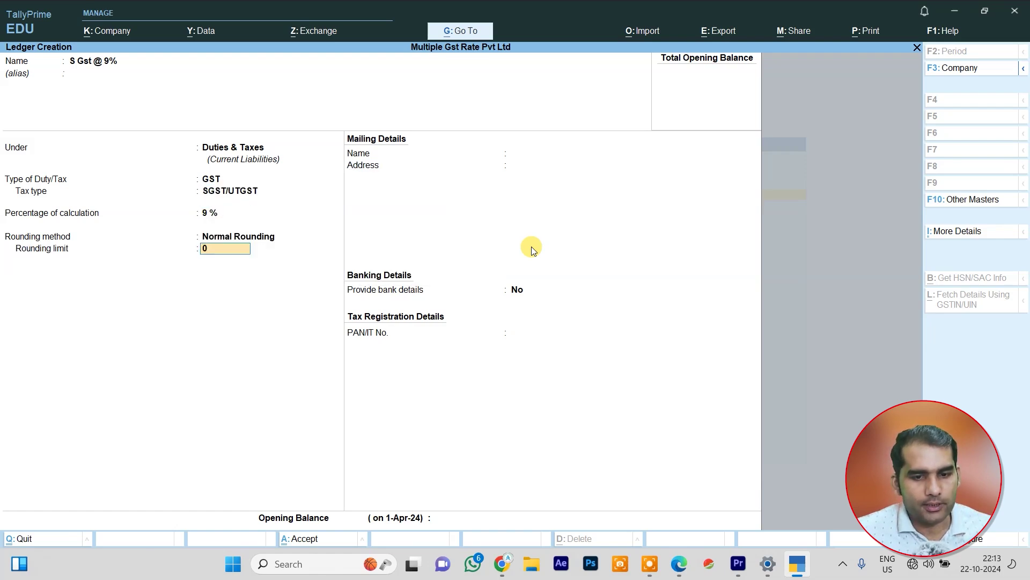
key("ctrl+a")
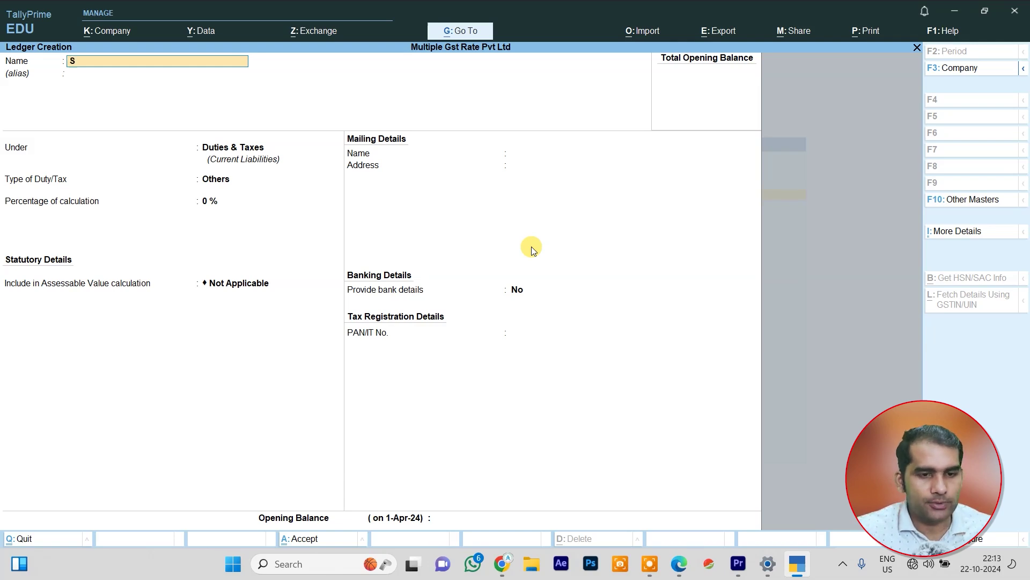
type("c")
key("BackSpace")
type("C")
key("BackSpace")
key("BackSpace")
type("C Gst")
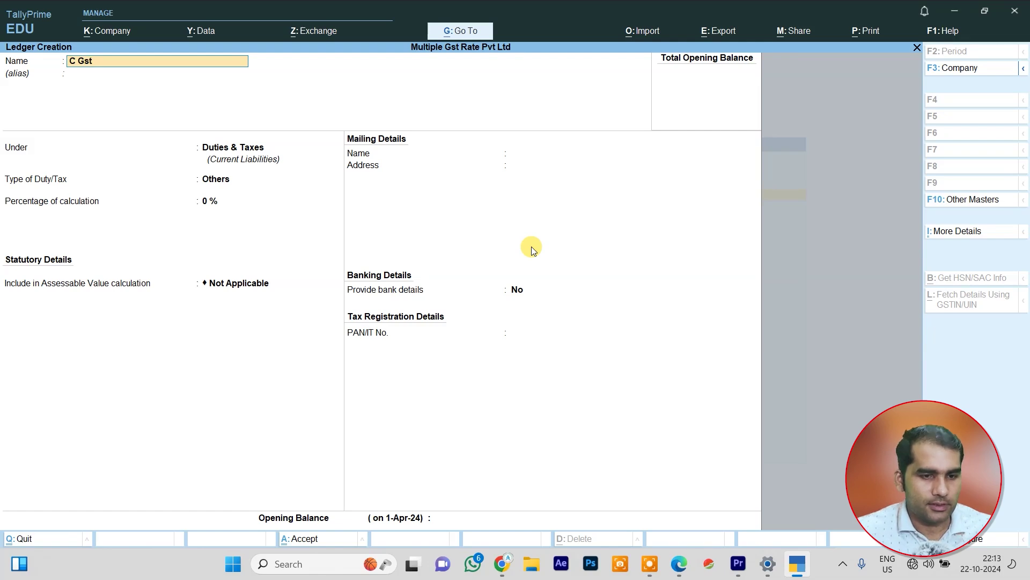
type(" @")
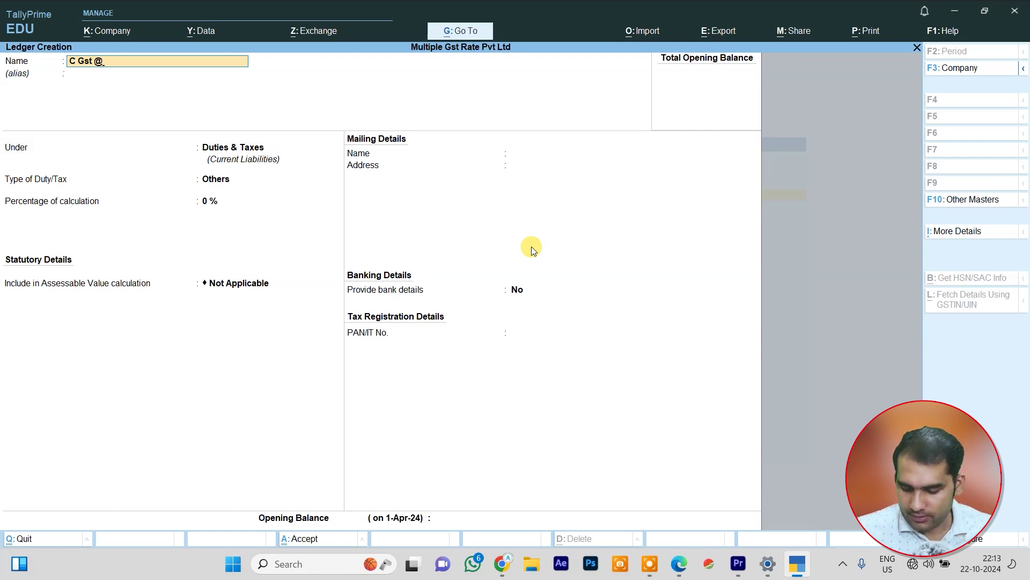
type("14")
key("BackSpace")
type("14")
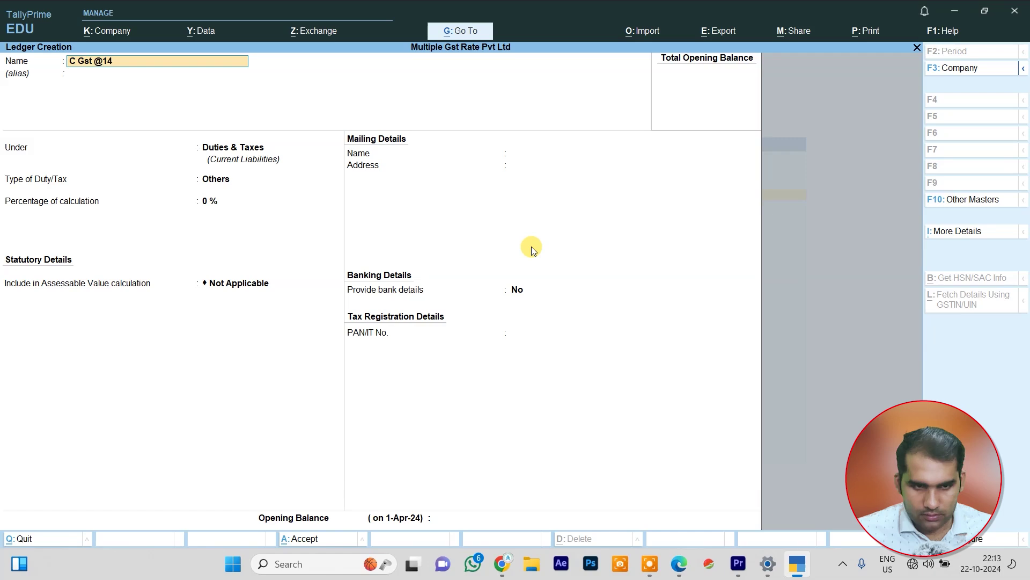
type("%")
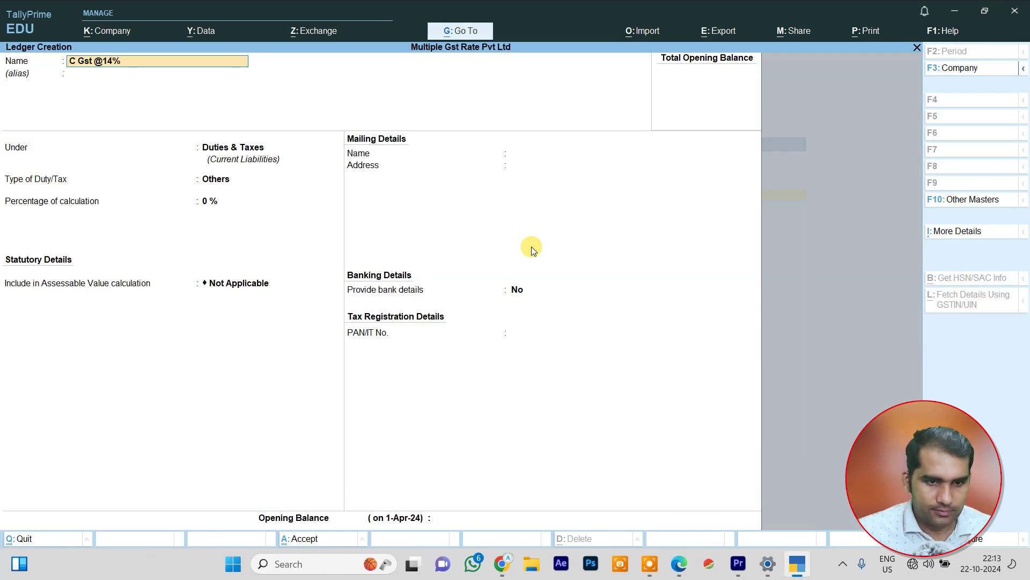
key("Return")
key("Return")
key("Up")
key("Return")
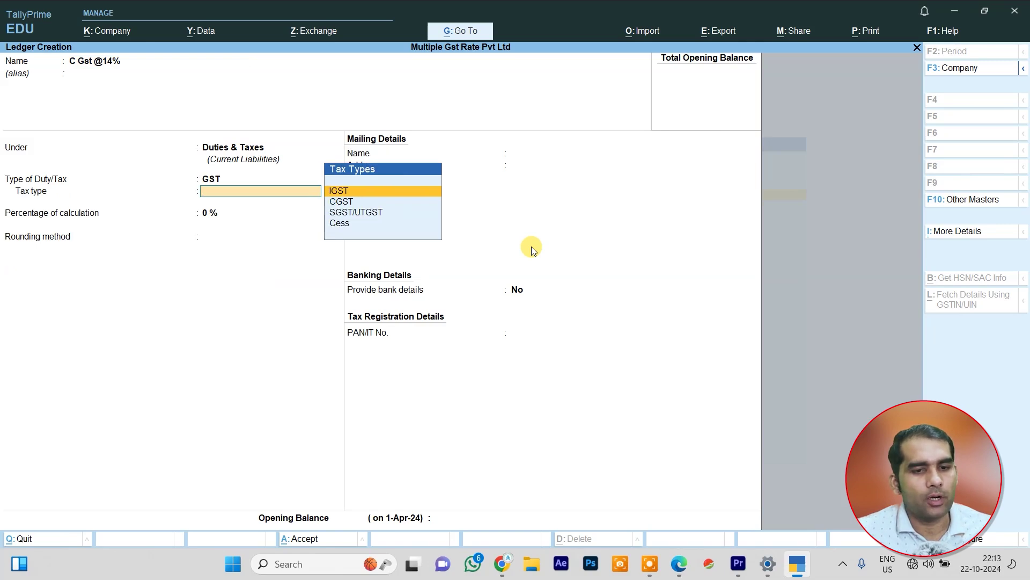
key("Down")
key("Return")
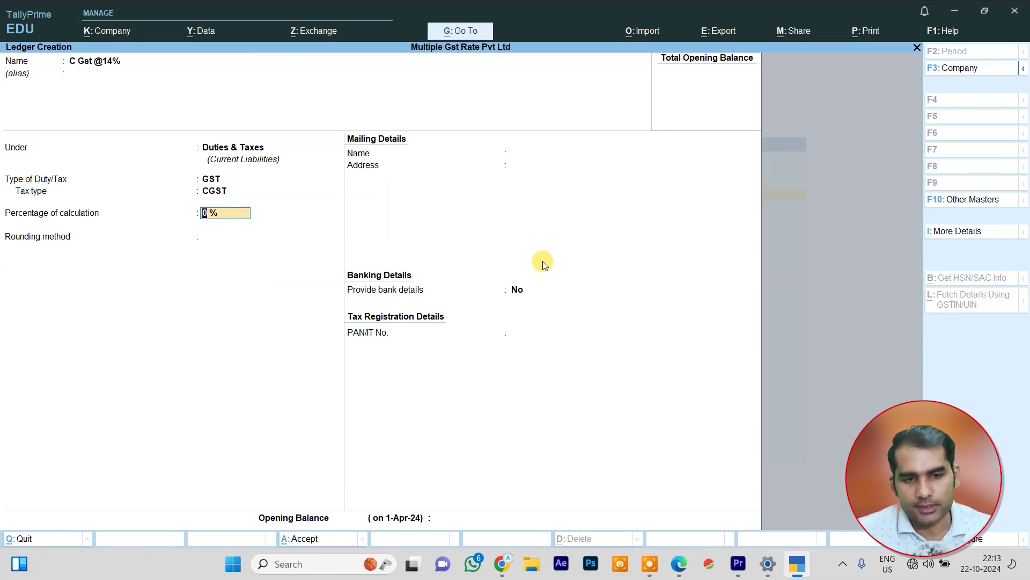
type("14")
key("Return")
key("Down")
key("Down")
key("Return")
key("ctrl+a")
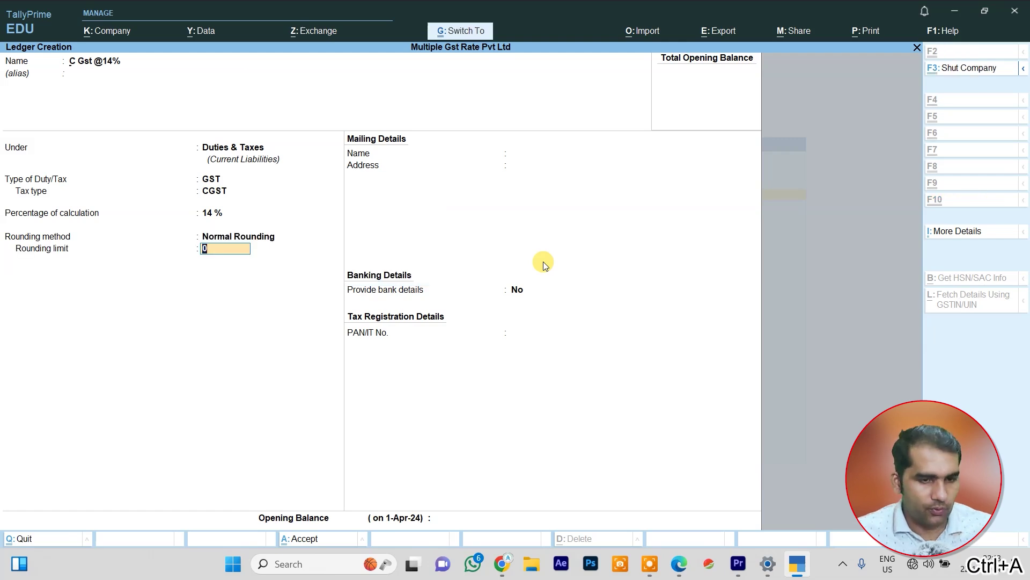
- Start a new ledger named S Gst @ 14% under Duties & Taxes with GST as the type of duty/tax
type("S Gst")
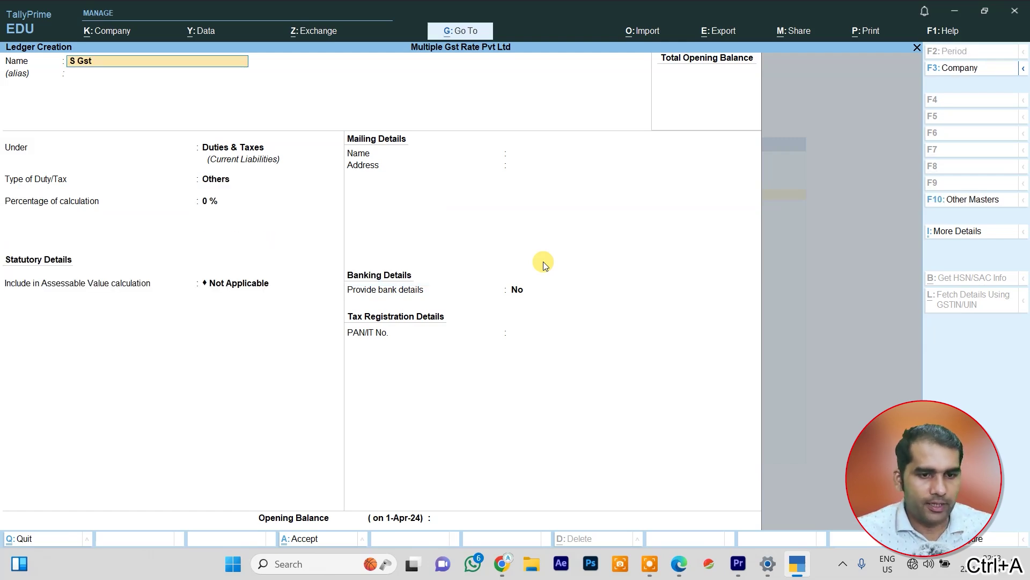
type(" @")
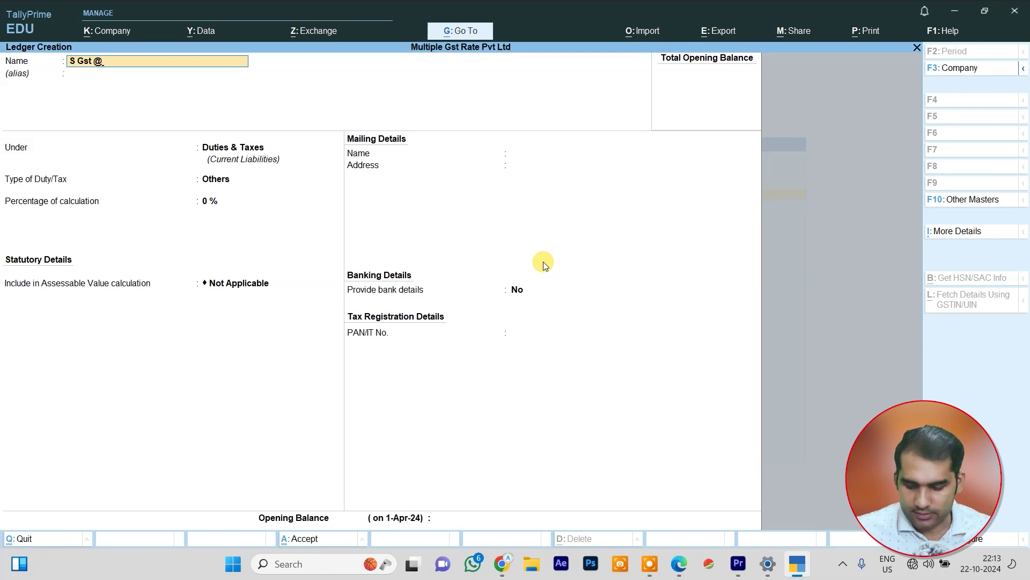
type(" 14%")
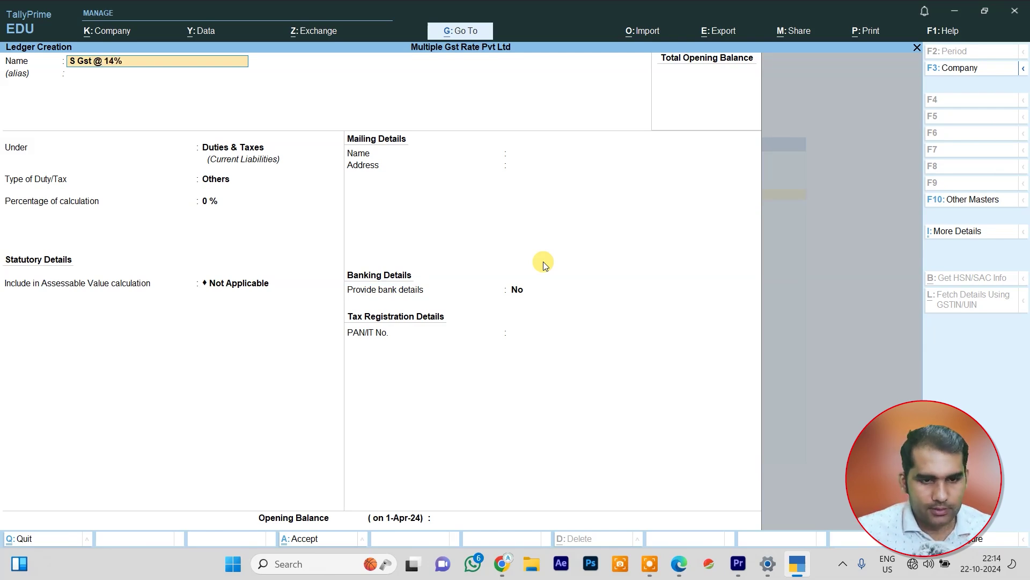
key("Return")
key("Return")
key("Return")
key("Up")
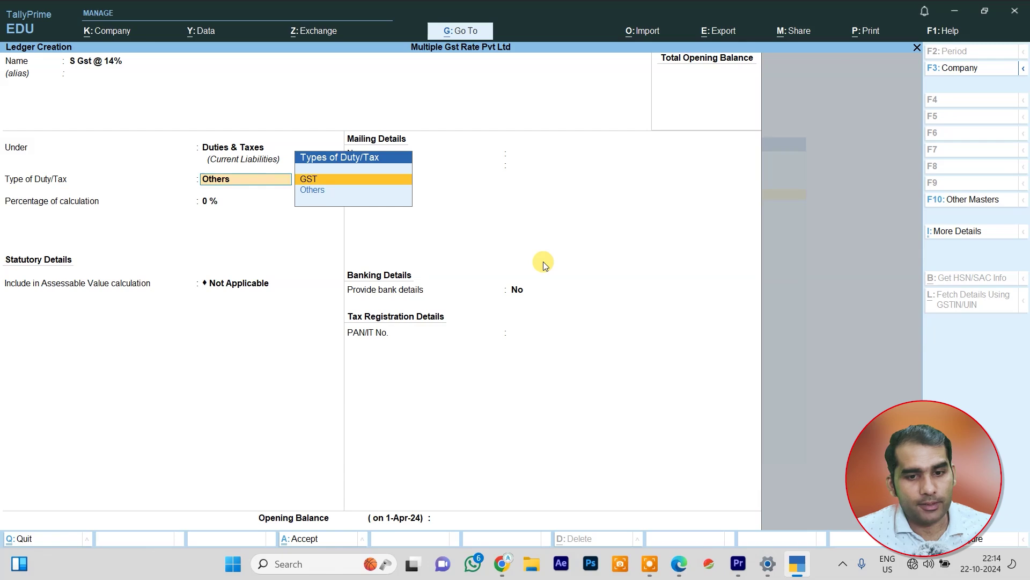
key("Return")
- Set the S Gst @ 14% ledger to tax type SGST/UTGST, 14% calculation and Normal Rounding, and save it
key("Down")
key("Down")
key("Return")
type("14")
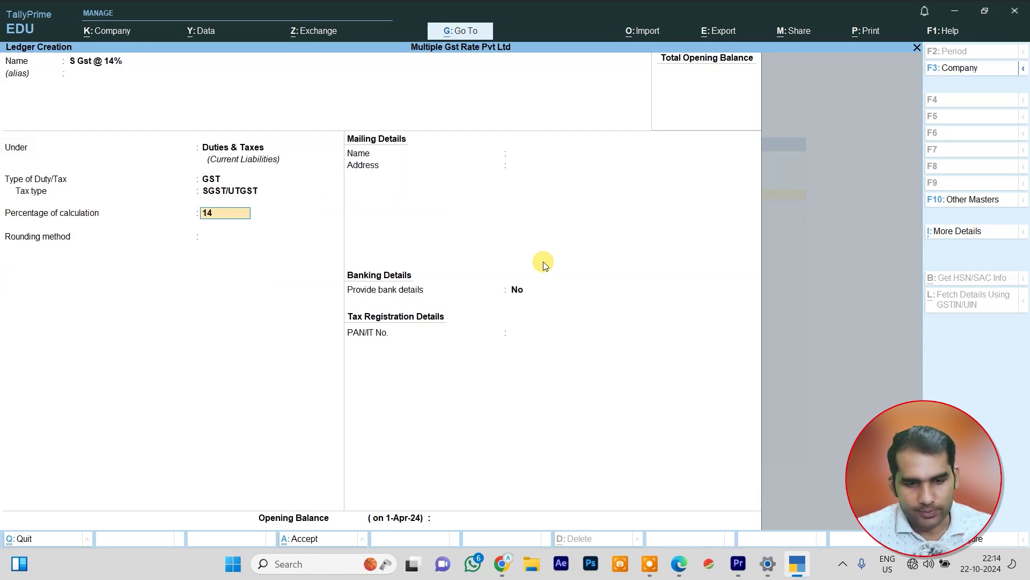
key("Return")
key("Down")
key("Down")
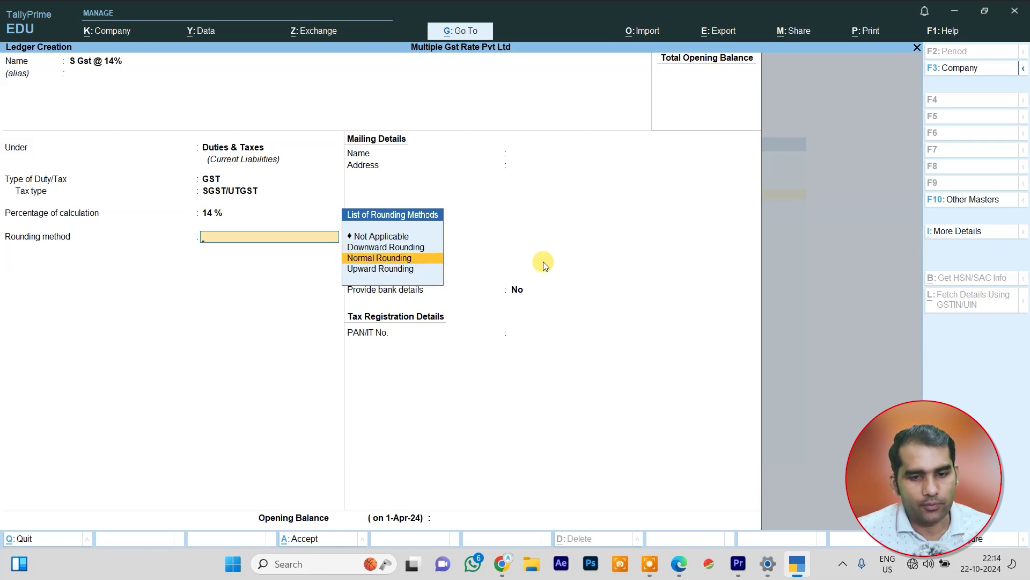
key("Return")
key("ctrl+a")
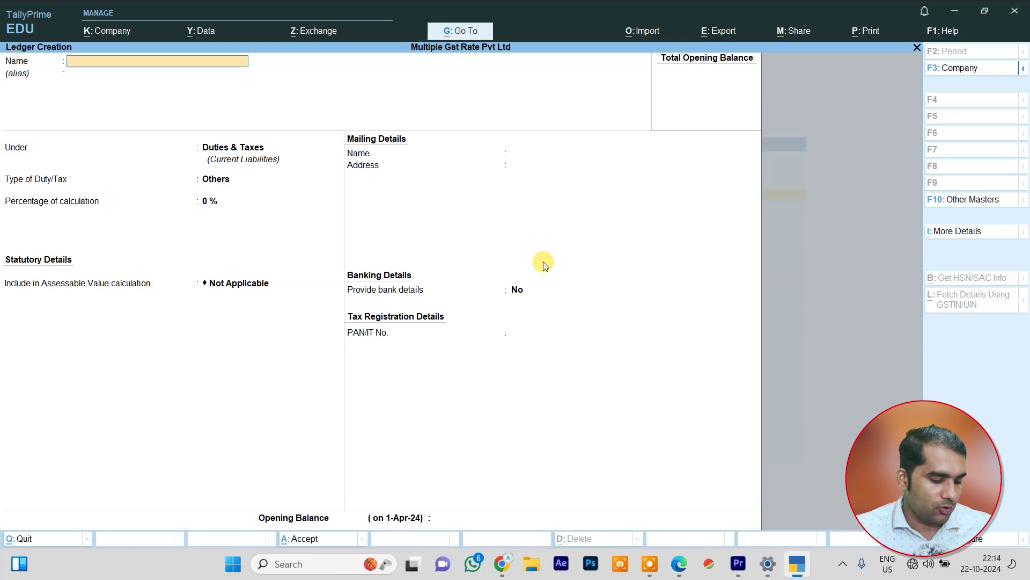
- Leave ledger creation and start a purchase voucher with supplier invoice number 1
key("Escape")
key("y")
key("Escape")
key("Down")
key("Down")
key("Down")
key("Down")
key("Up")
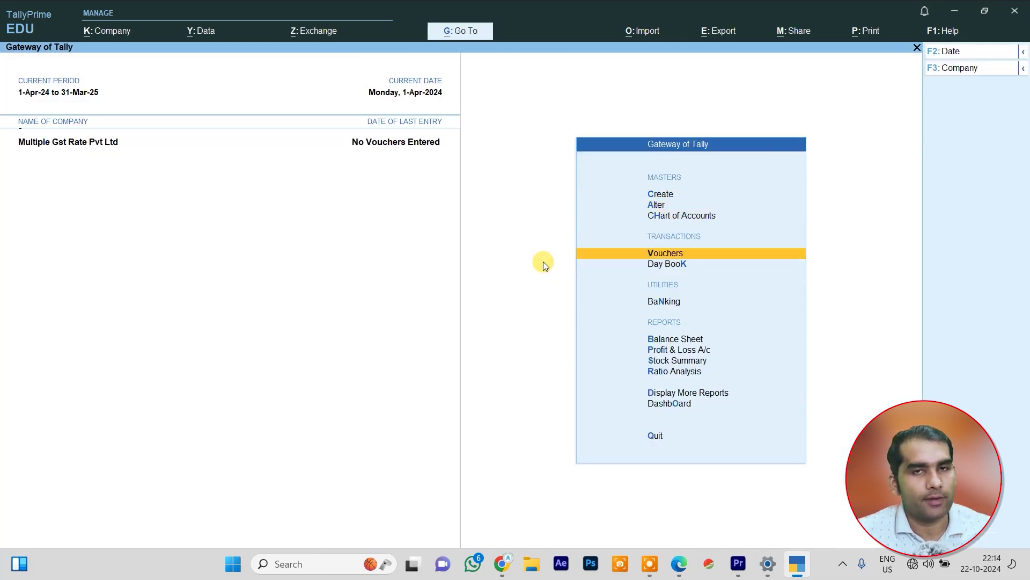
key("Return")
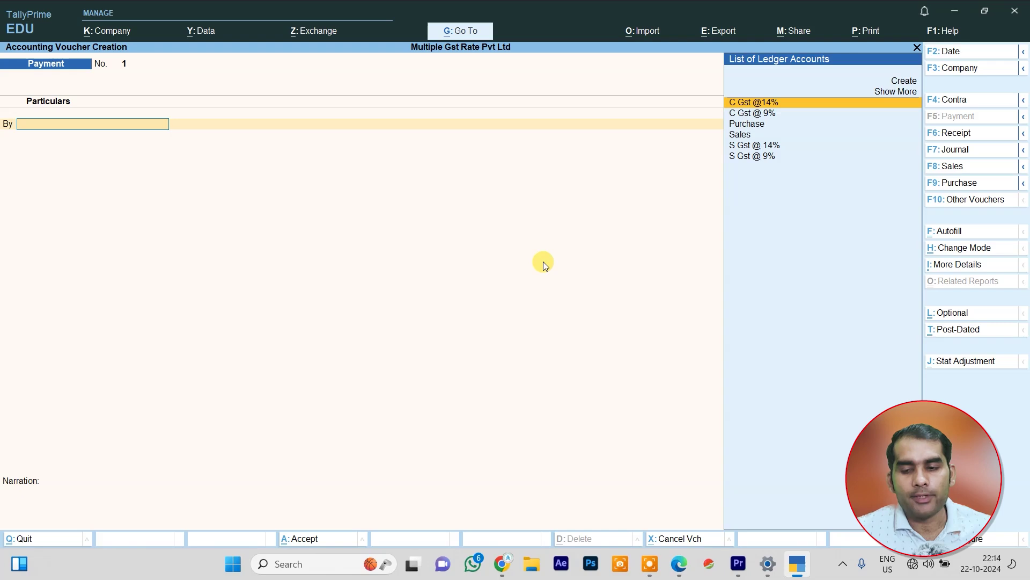
left_click(953, 184)
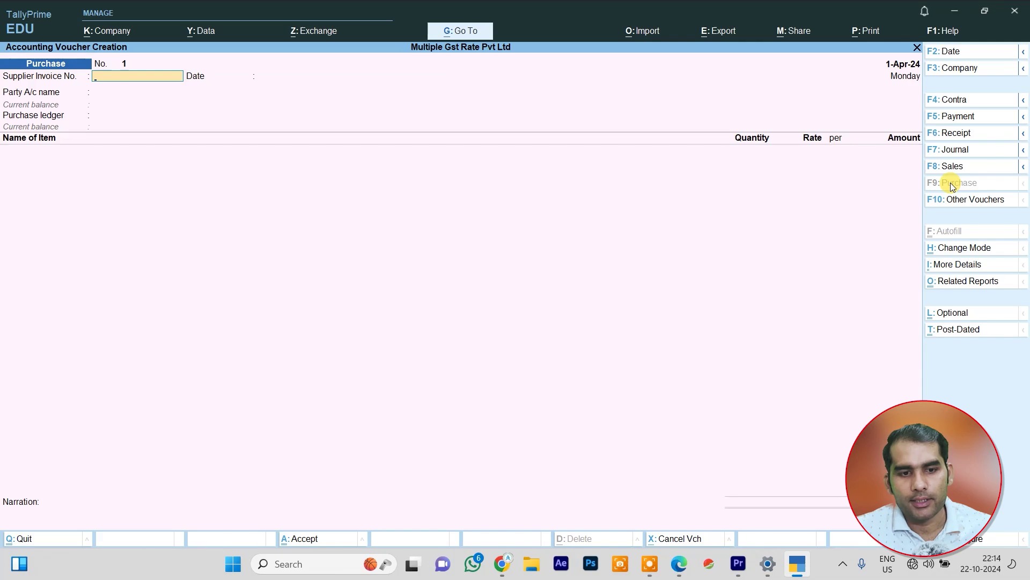
key("Return")
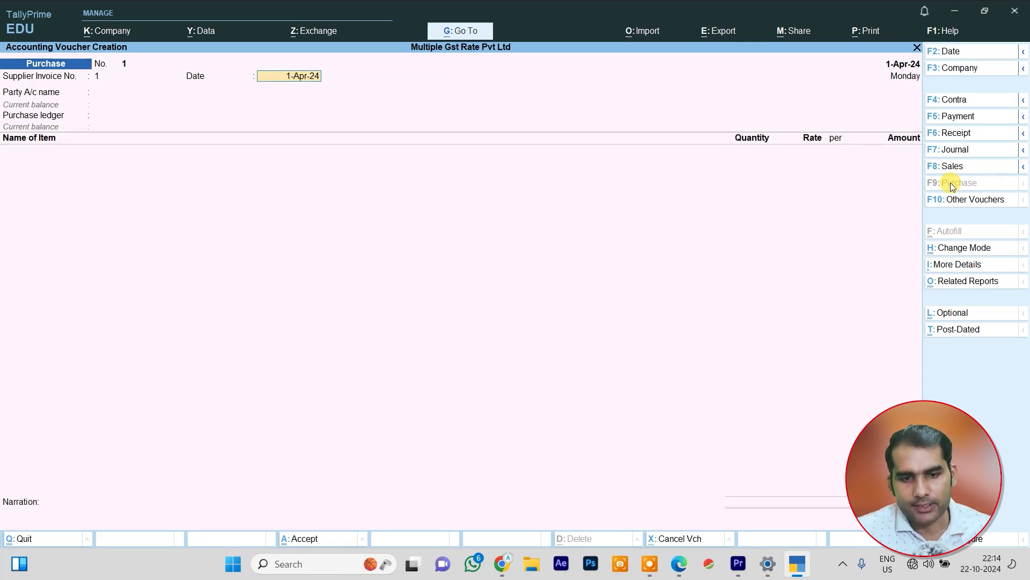
- Keep the supplier invoice date 1-Apr-24 and start a new party ledger from the voucher, named after the creditor
key("Return")
key("Up")
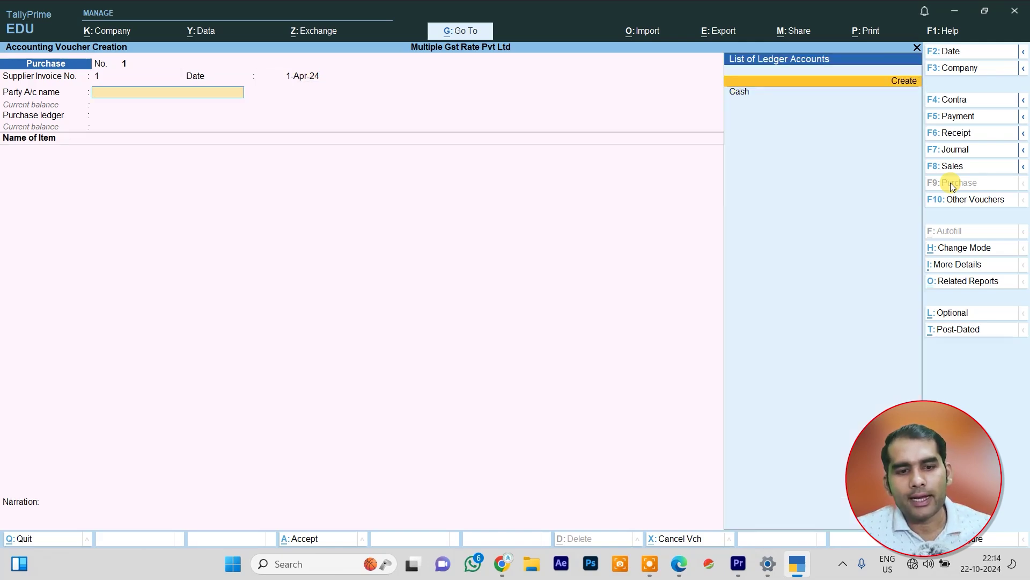
key("Return")
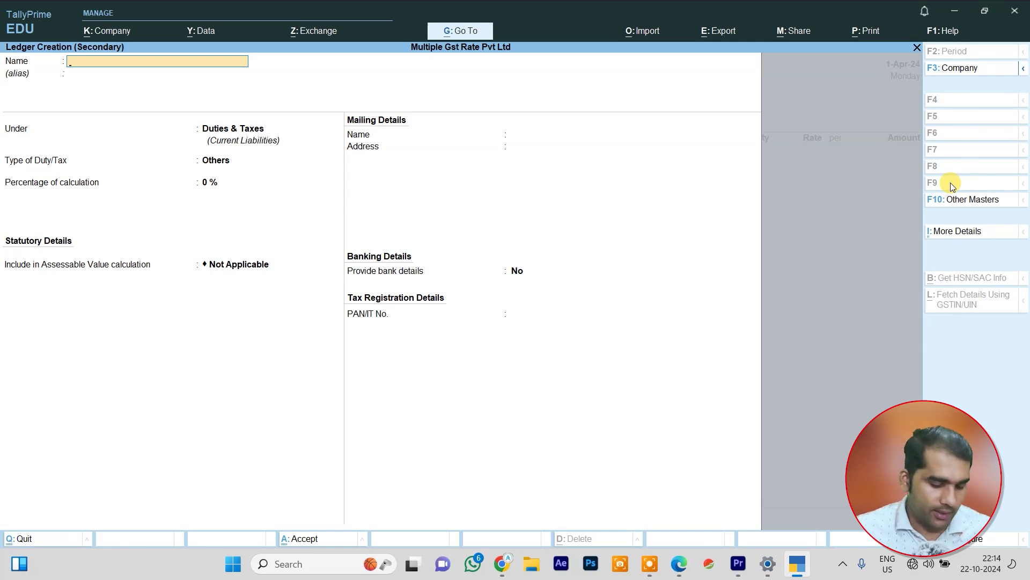
type("Ramesh Credito")
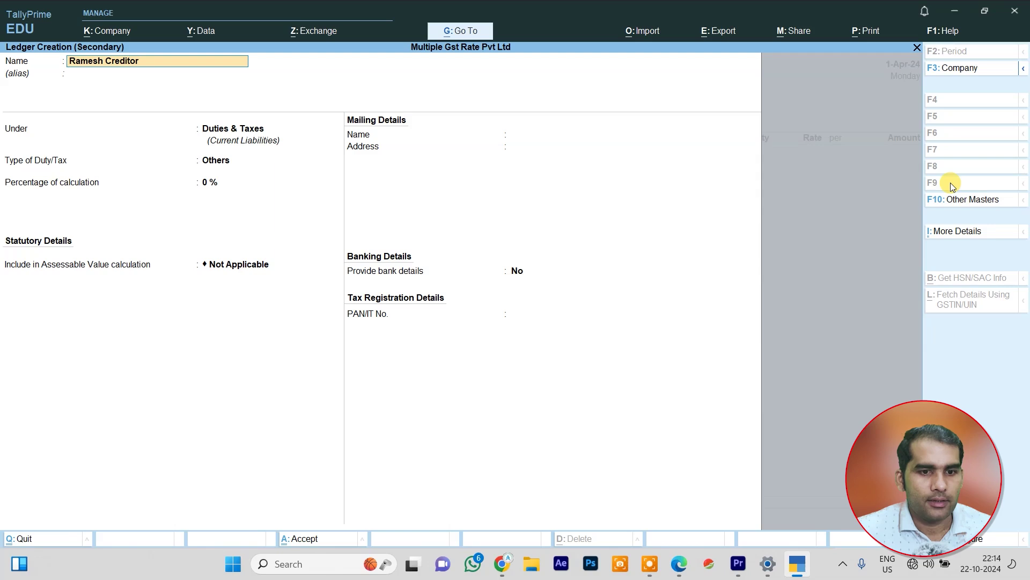
type("r")
key("Return")
key("Return")
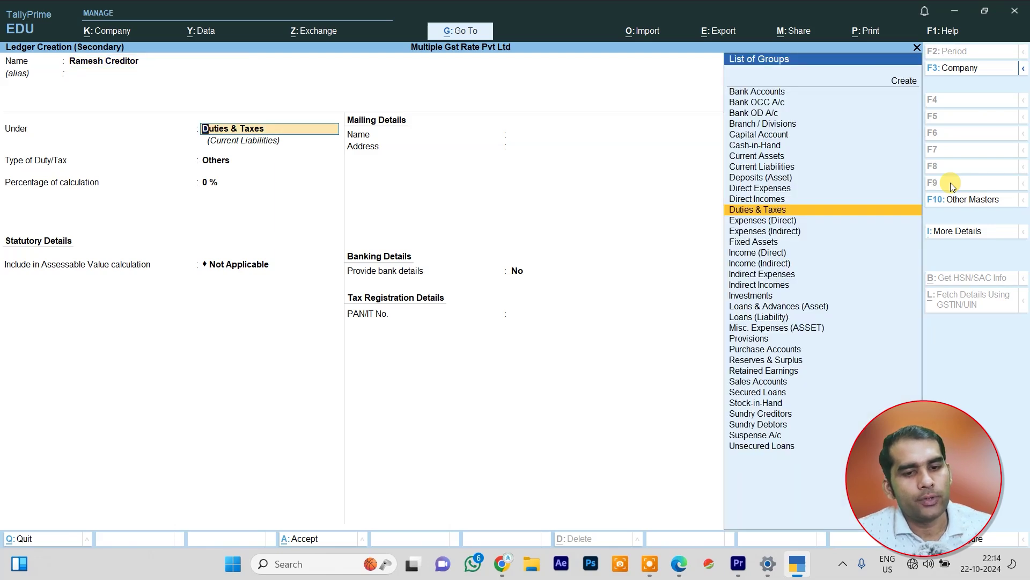
- Place the party ledger under Sundry Creditors, keep its default credit and tax details, and save it
type("S")
key("Down")
key("Down")
key("Down")
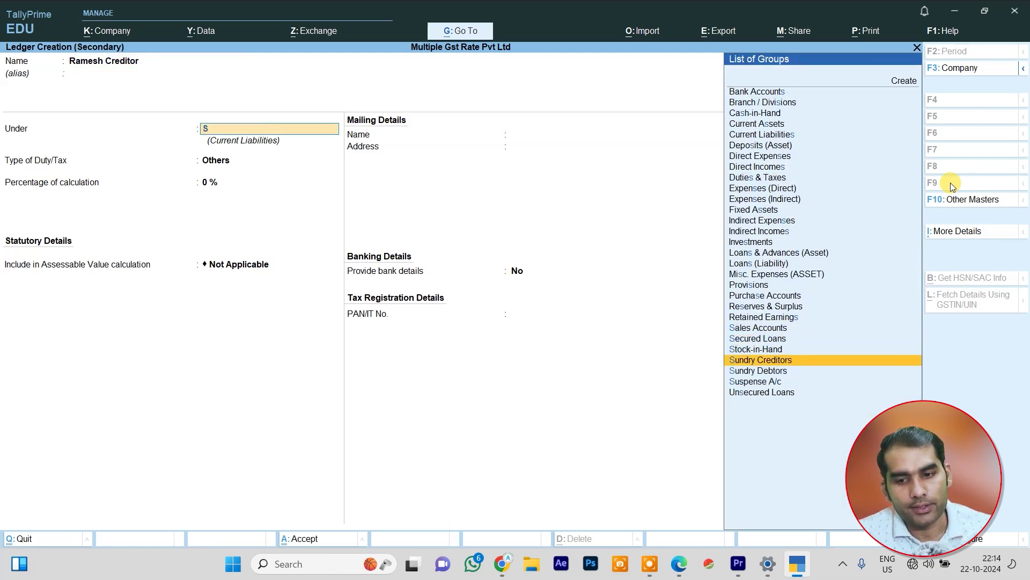
key("Return")
key("Return")
key("Return")
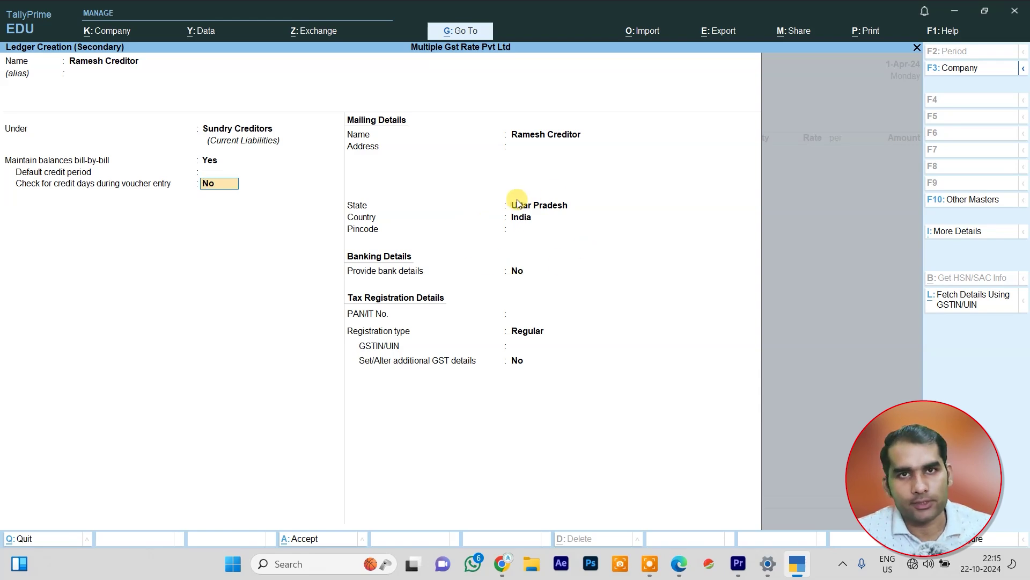
key("ctrl+a")
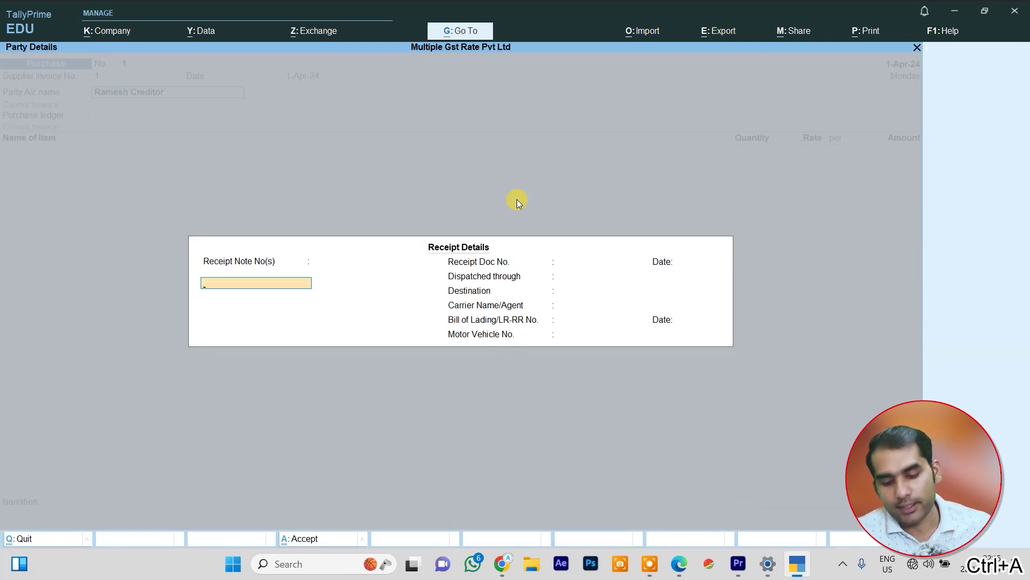
- Accept the blank receipt details and default party details, and choose Purchase as the voucher's purchase ledger
key("ctrl+a")
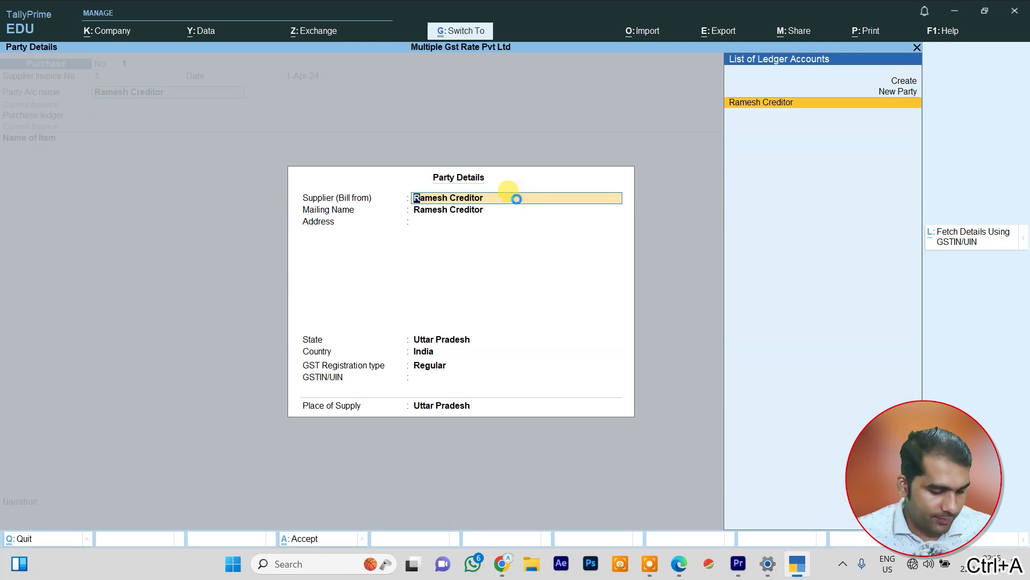
key("ctrl+a")
key("Return")
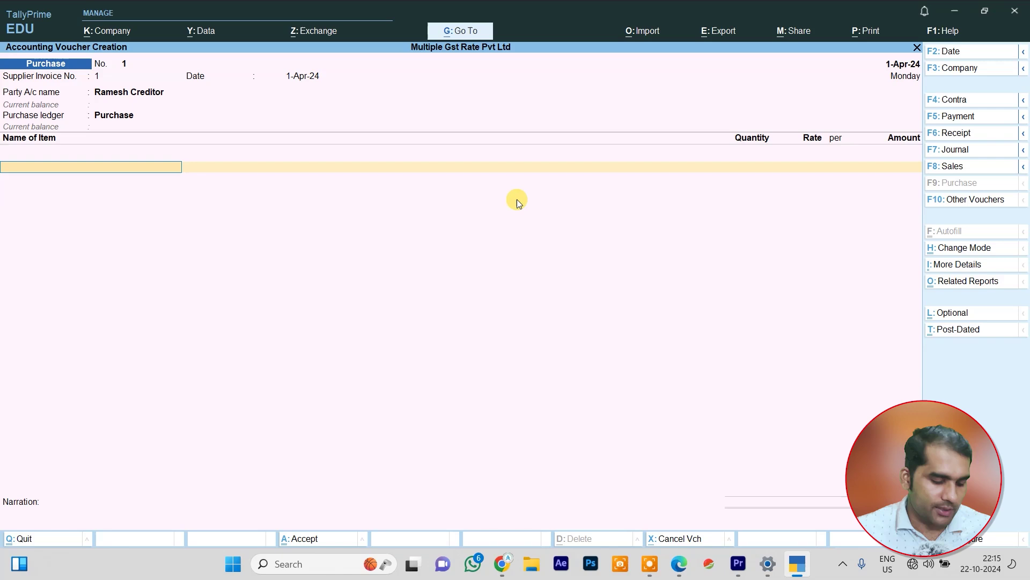
- Add Acc Cement to the purchase voucher with a quantity of 100 bags at a rate of 310
type("A")
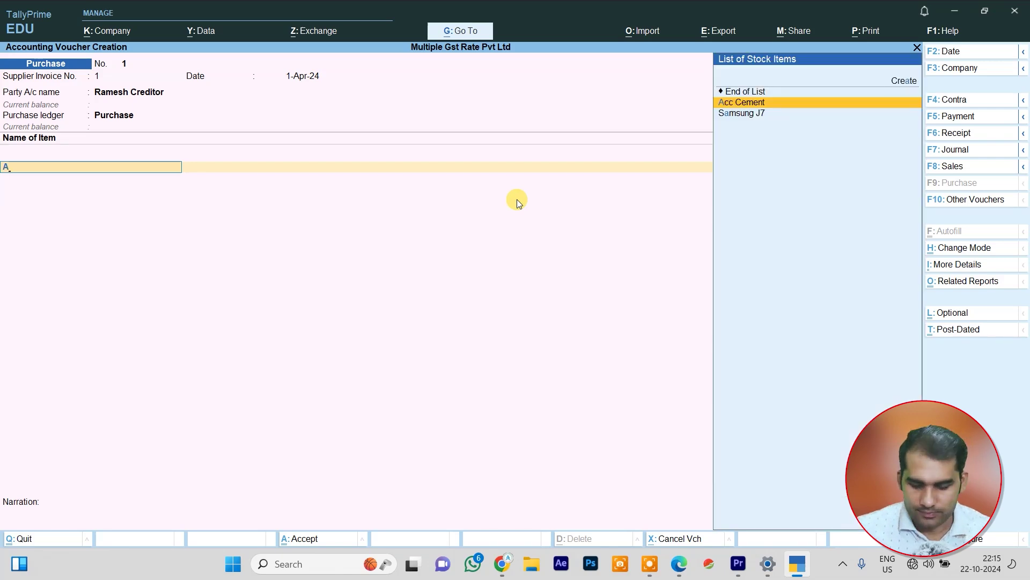
key("Return")
type("100")
key("Return")
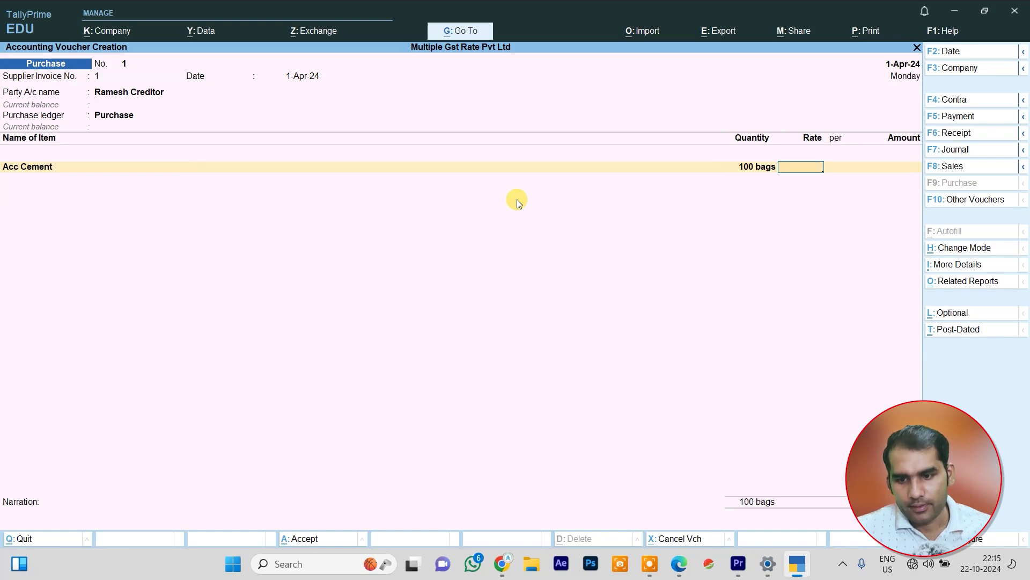
type("310")
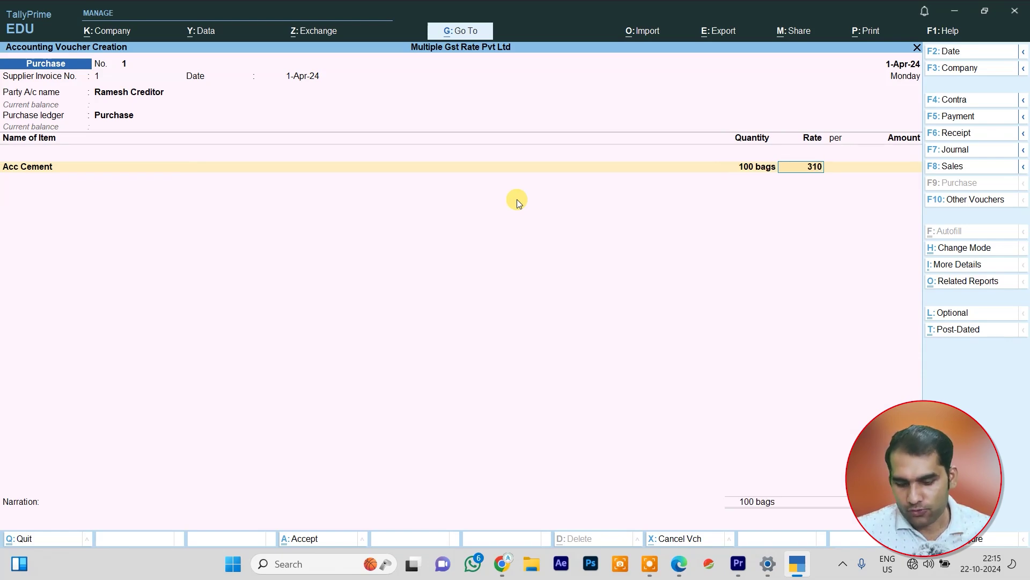
key("Return")
key("Return")
key("Return")
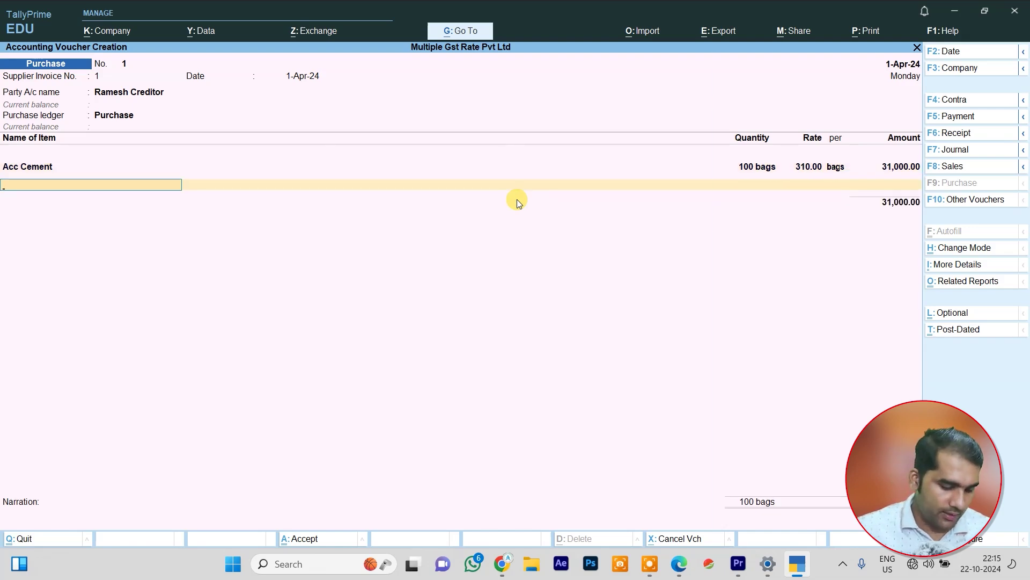
- Add Samsung J7 with a quantity of 20 pcs at a rate of 12999, and end the item list
type("S")
key("Return")
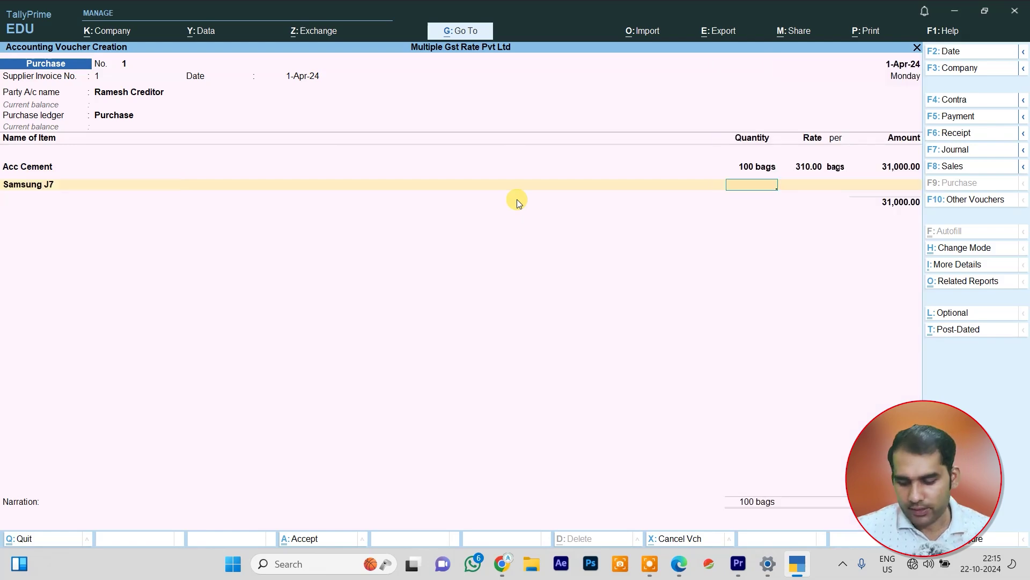
type("20")
key("Return")
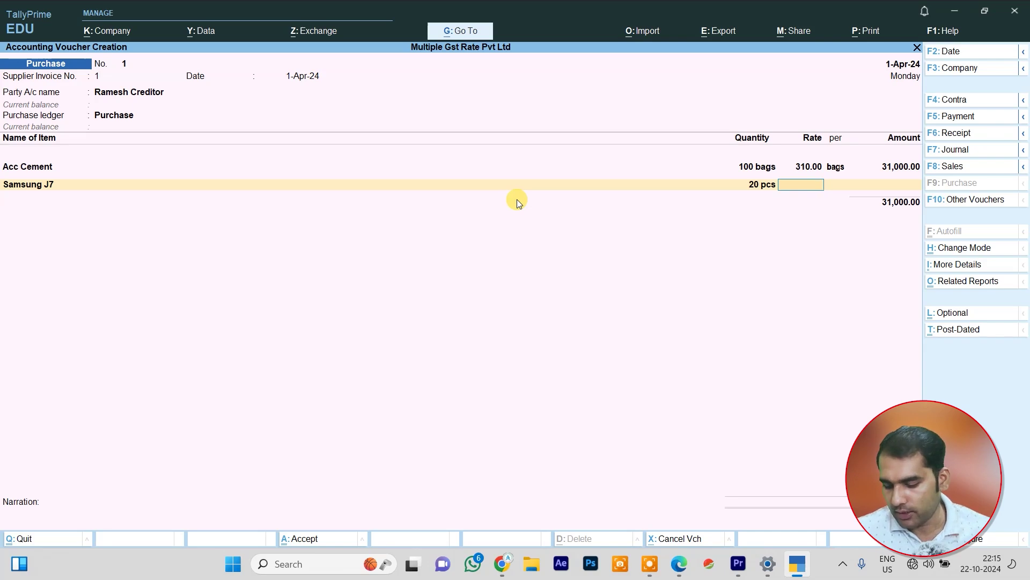
type("12999")
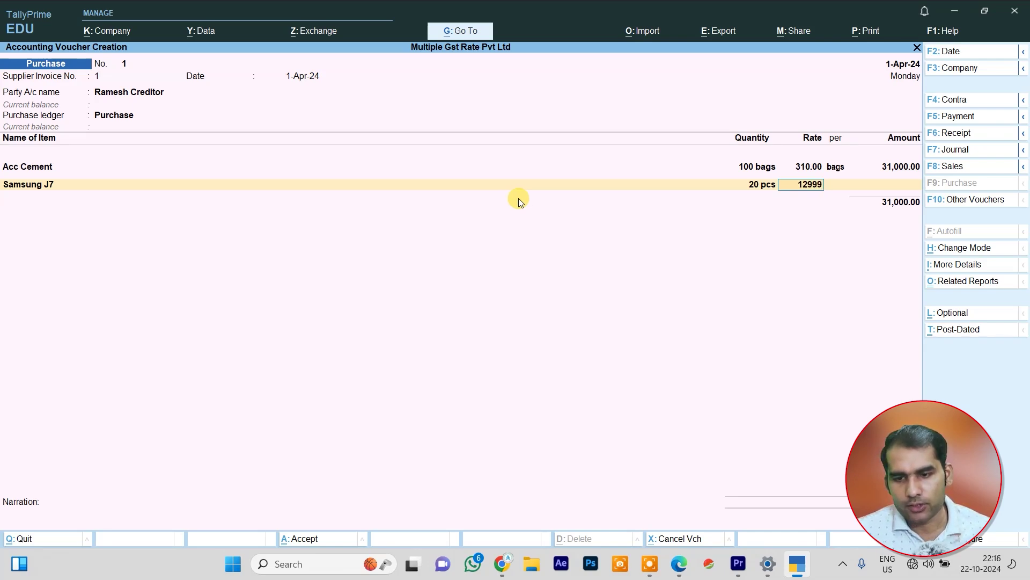
key("Return")
key("Return")
key("Return")
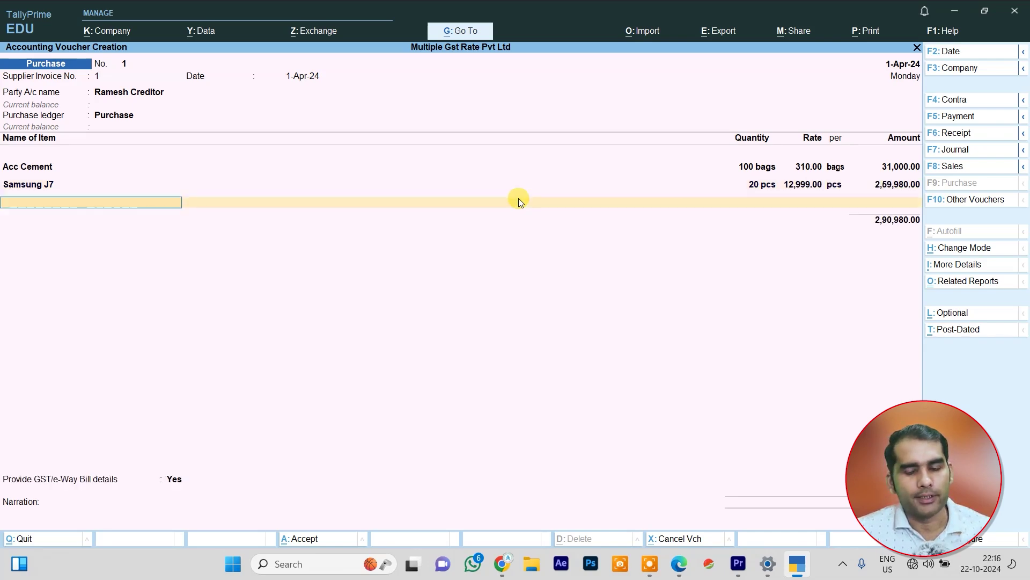
key("Return")
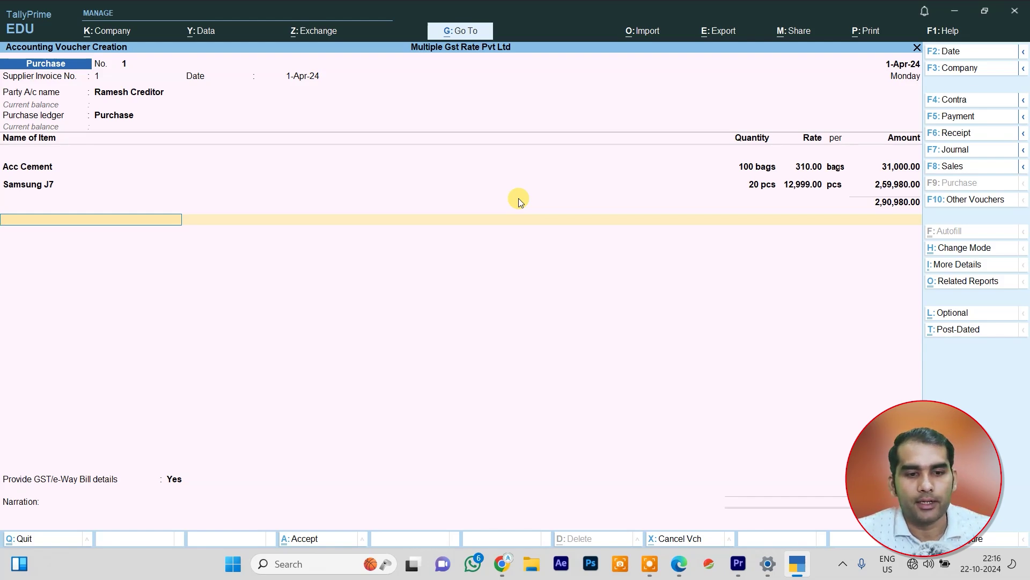
type("C")
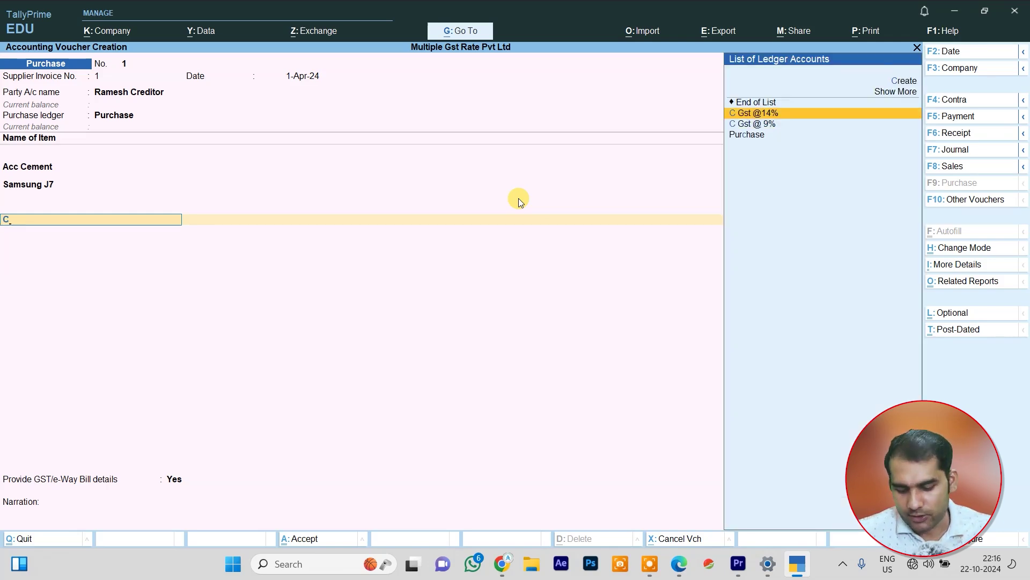
key("Return")
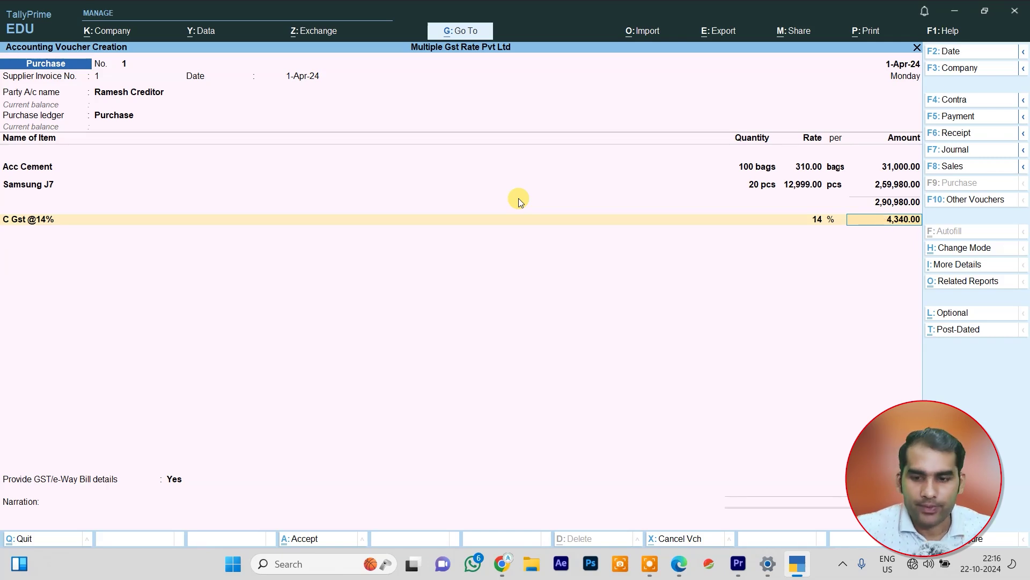
key("Return")
type("S")
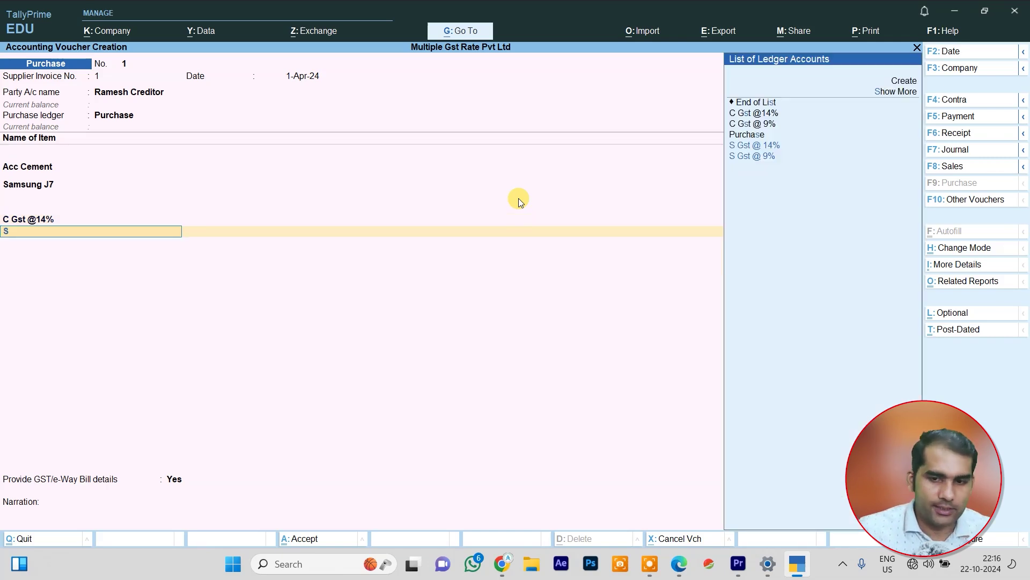
key("Return")
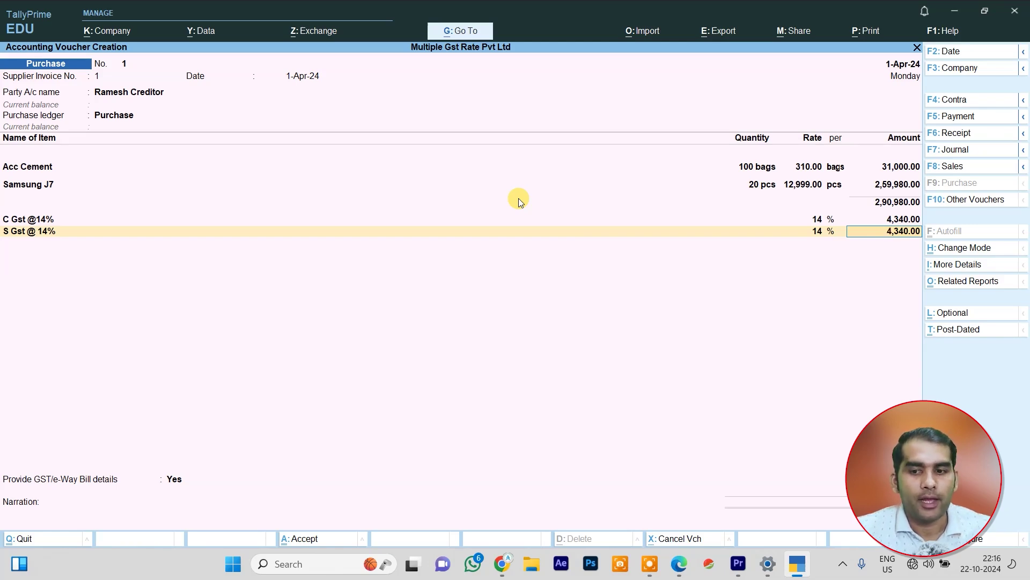
key("Return")
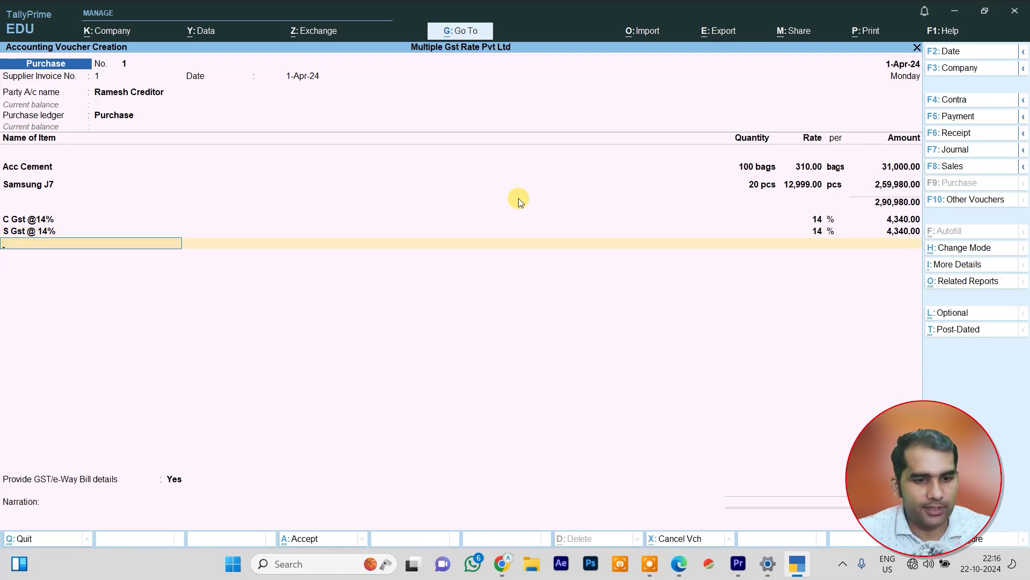
- Add the C Gst @ 9% tax ledger below the 14% tax lines in the voucher
type("S")
key("Down")
key("Up")
key("Up")
key("Up")
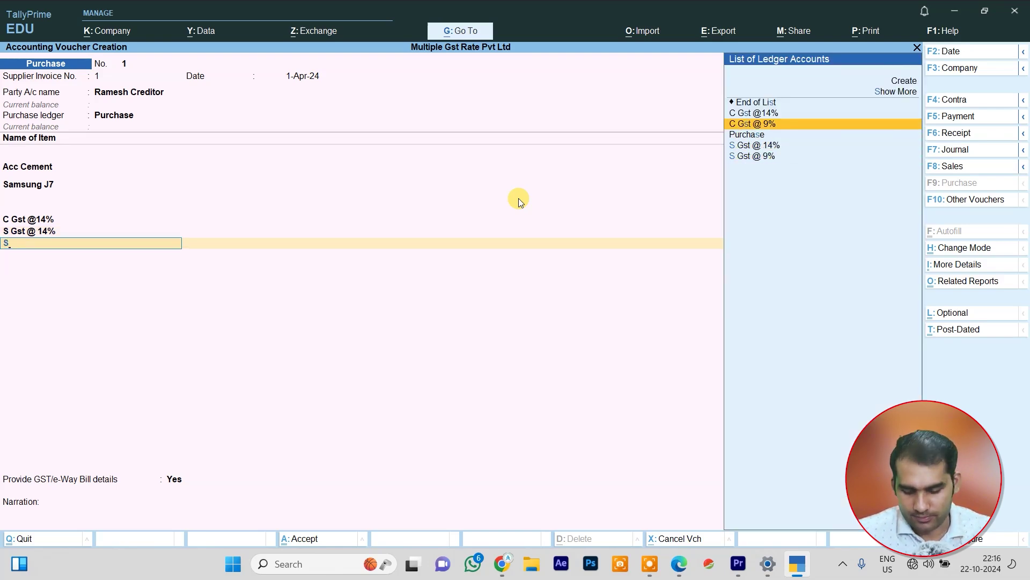
key("Return")
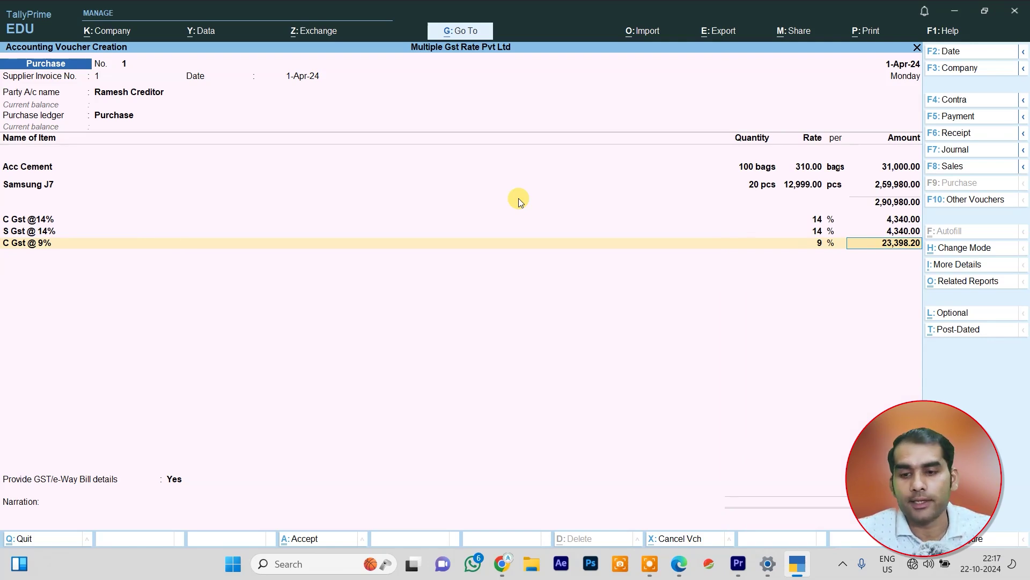
key("Return")
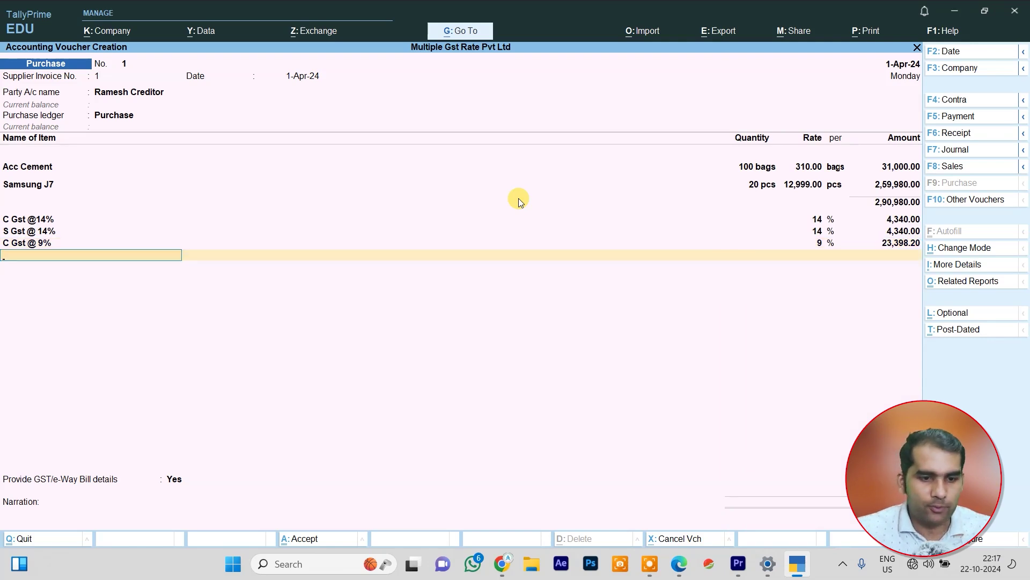
- Add the S Gst @ 9% tax ledger as the final tax line of the voucher
type("S")
key("Up")
key("Up")
key("Down")
key("Down")
key("Down")
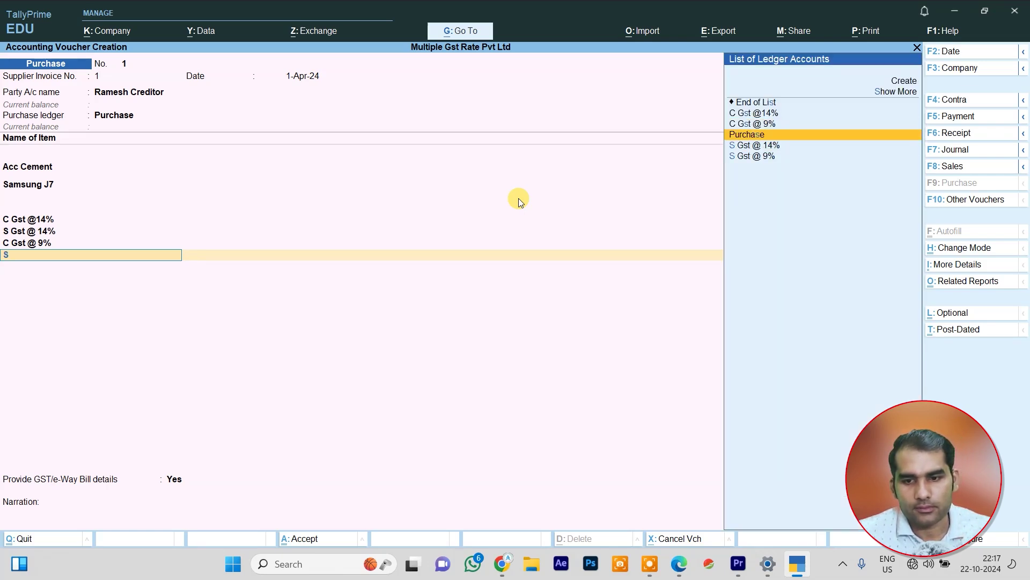
key("Return")
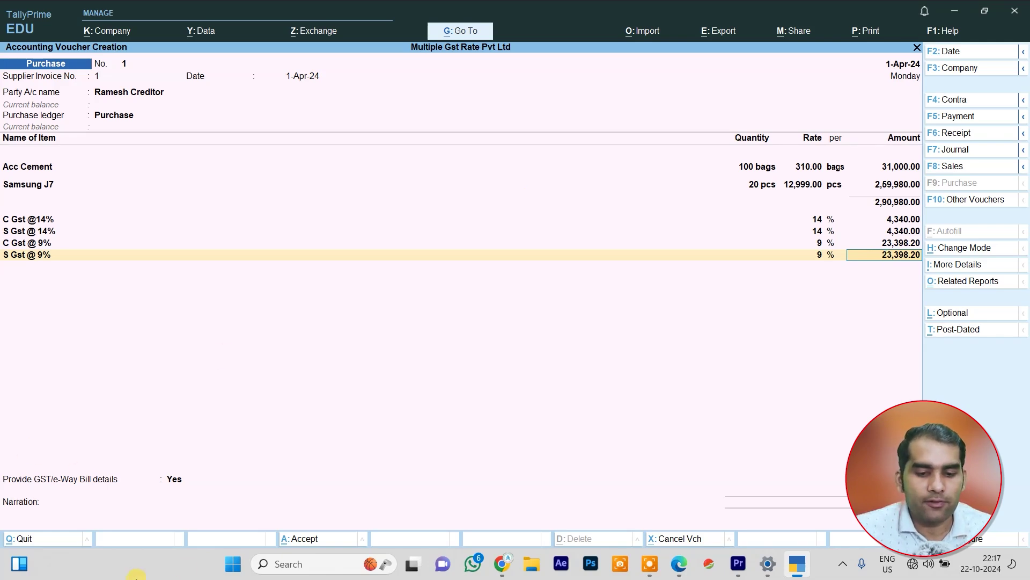
- Open Excel with a blank workbook and dismiss the licence notices
left_click(282, 574)
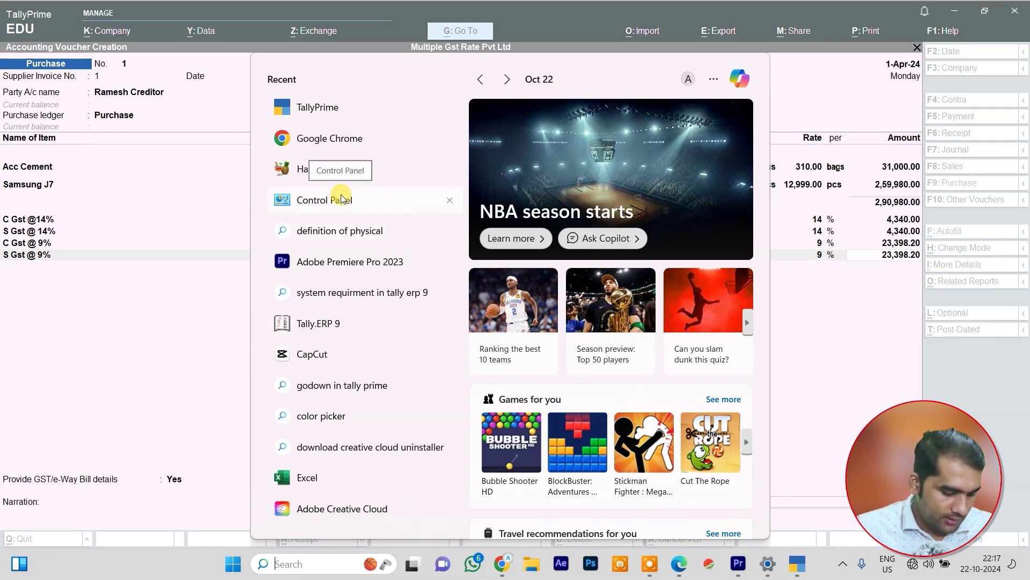
type("e")
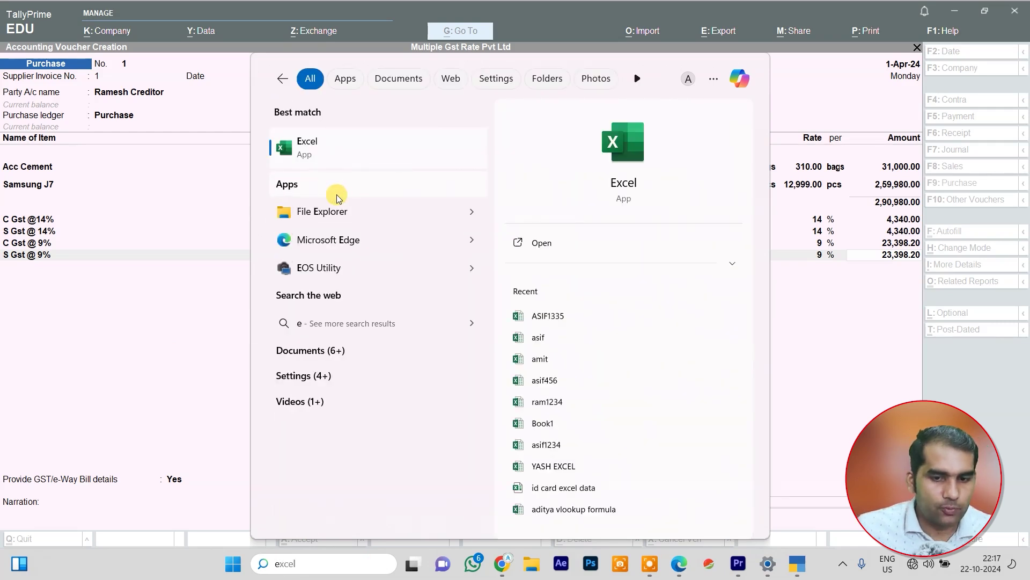
left_click(329, 139)
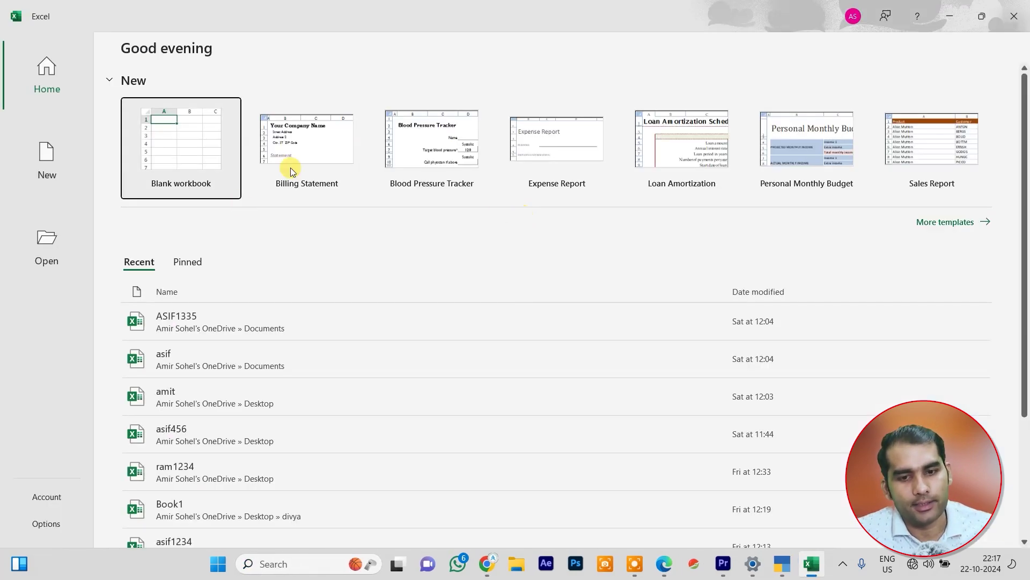
left_click(204, 180)
left_click(336, 294)
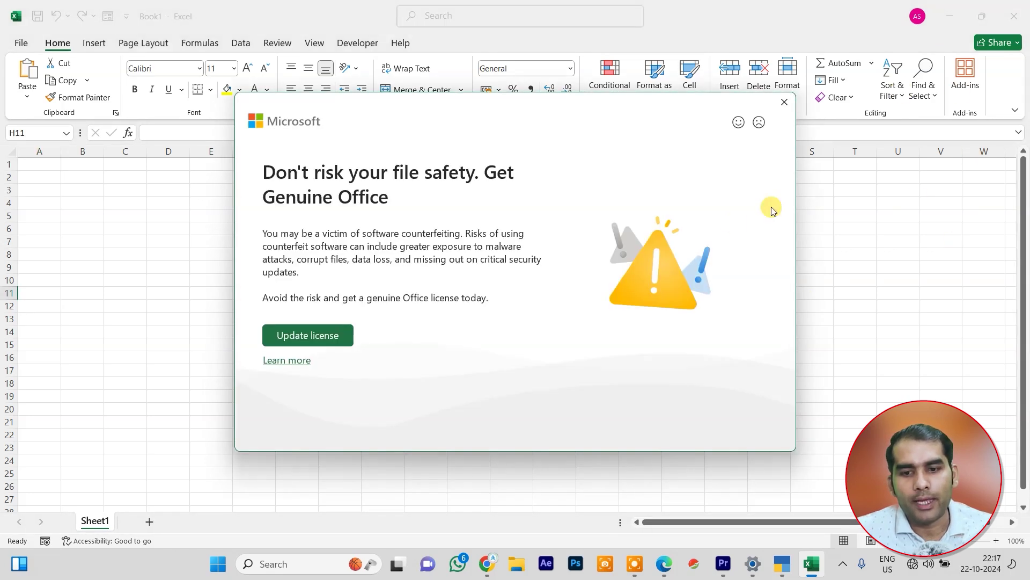
left_click(782, 106)
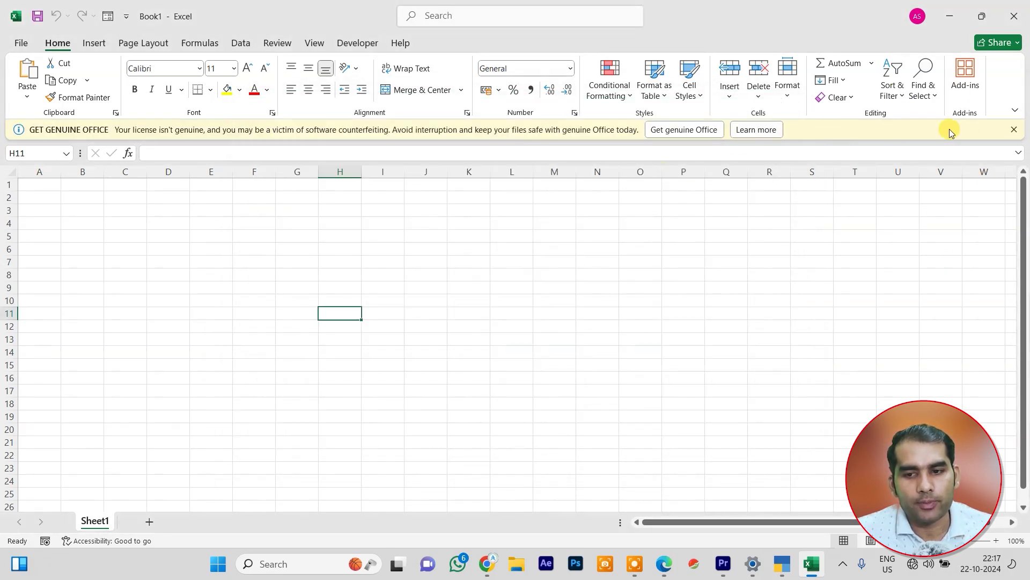
left_click(1014, 130)
- Check the voucher amounts in TallyPrime, then calculate 14% of the cement amount in Excel cell E4 as =31000*14/100
left_click(956, 18)
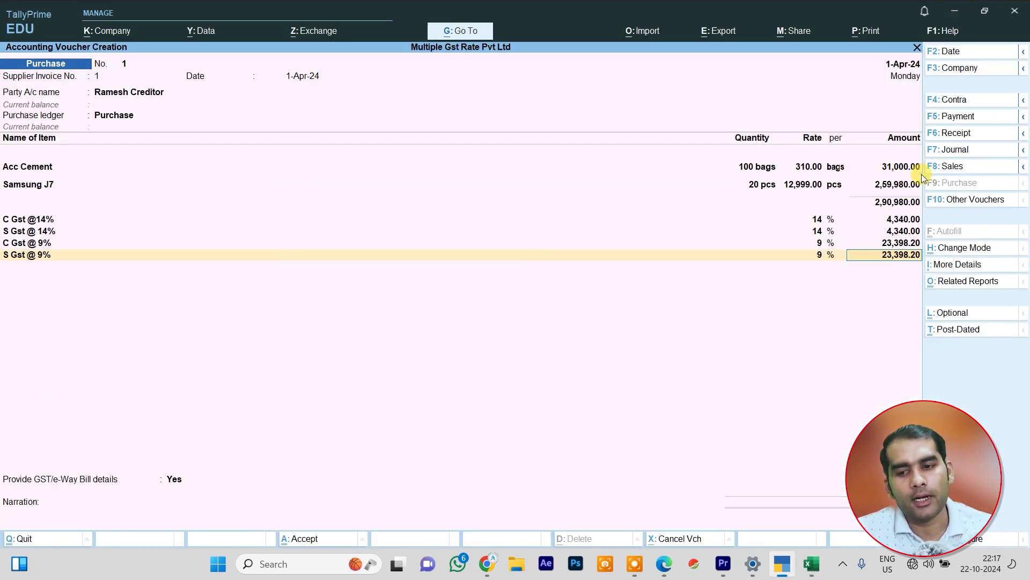
left_click(811, 564)
left_click(230, 208)
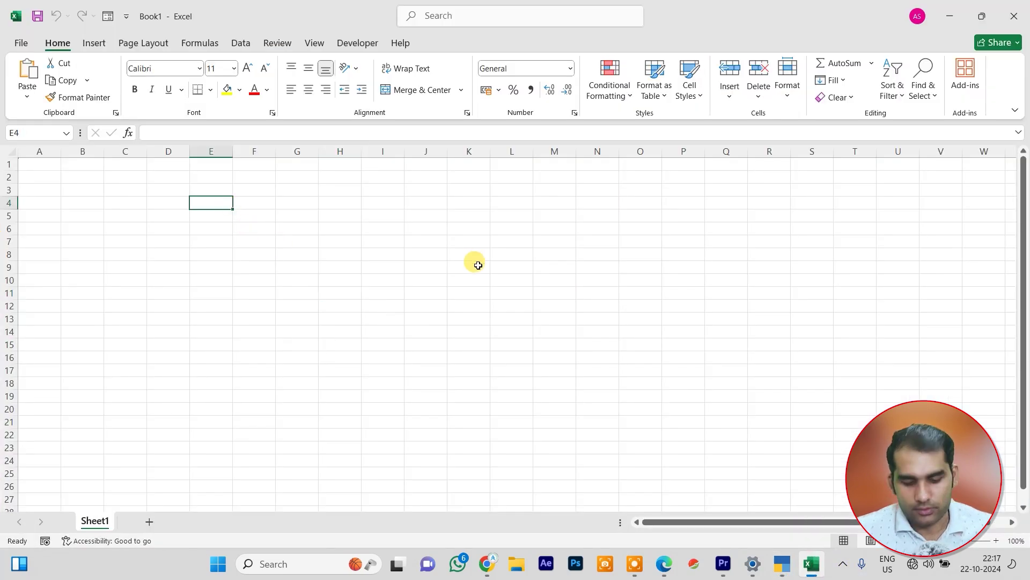
type("=3")
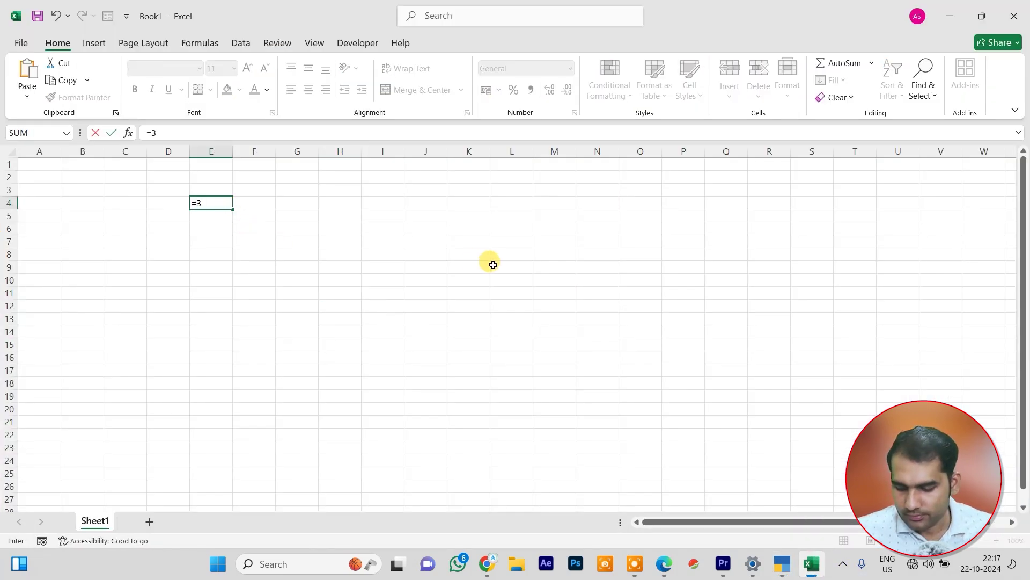
type("1000")
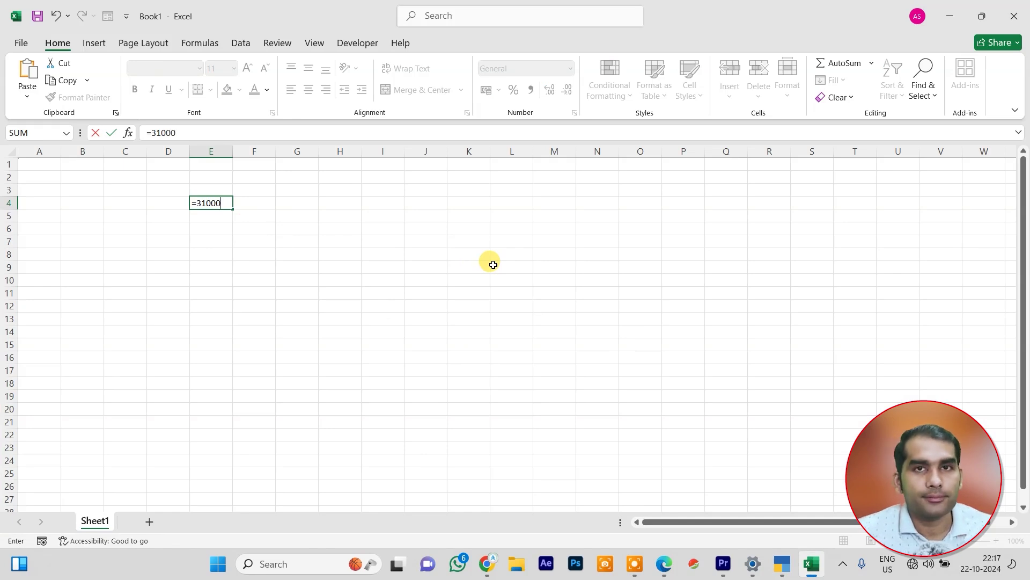
type("*14")
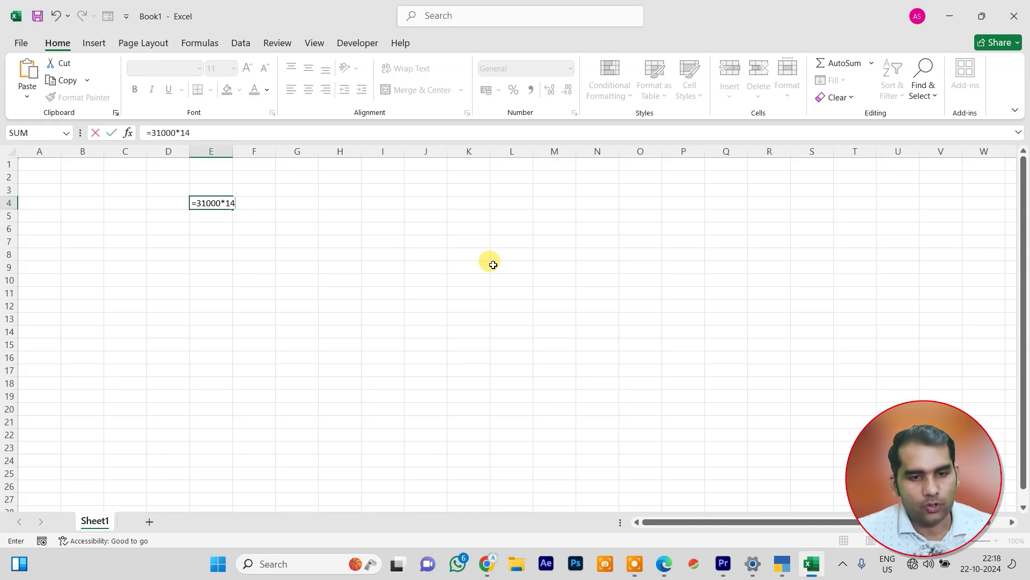
type("/100")
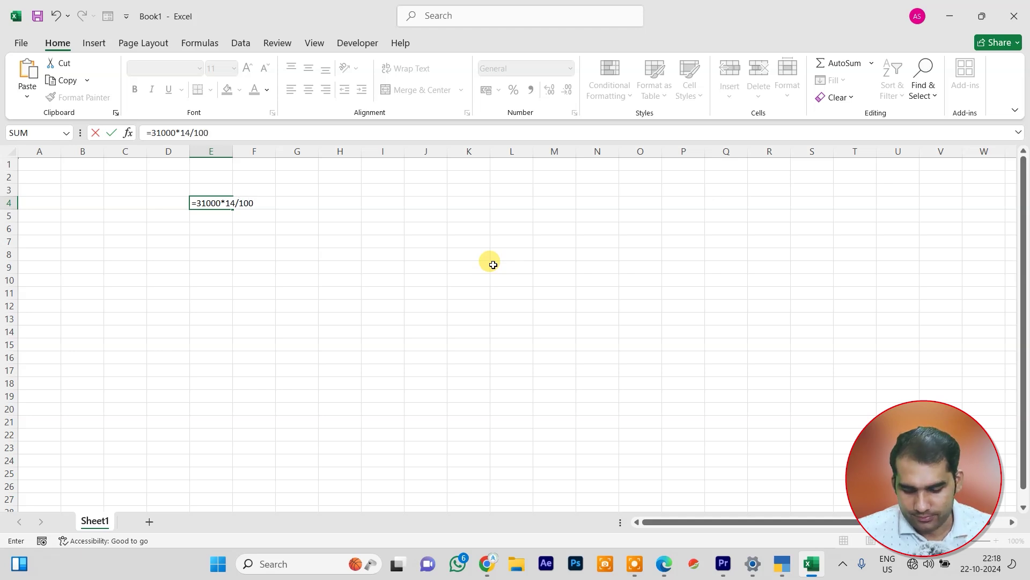
key("Return")
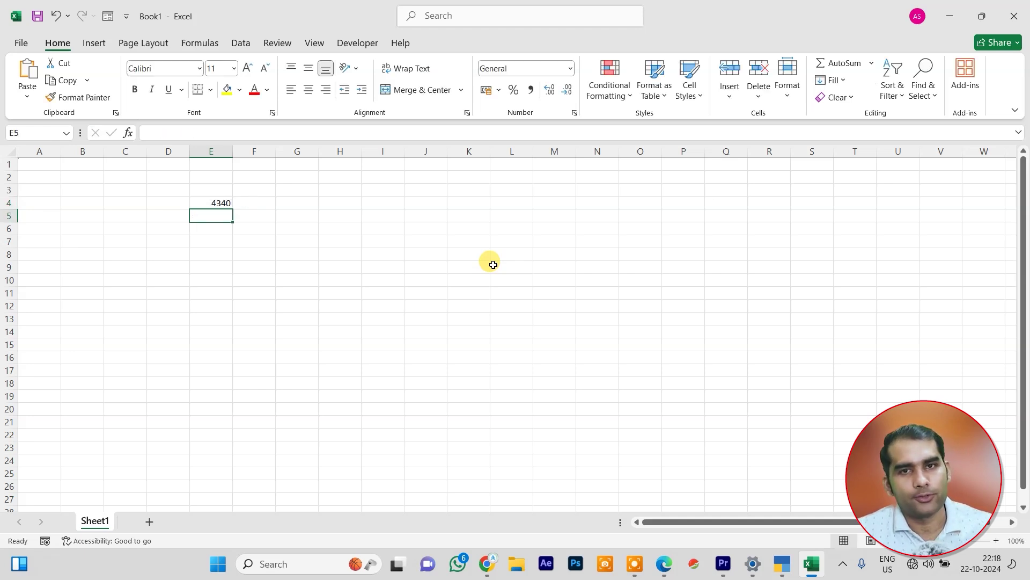
- Check the Samsung J7 amount in TallyPrime and calculate its 9% GST in Excel cell E5 as =259980*9/100
left_click(949, 17)
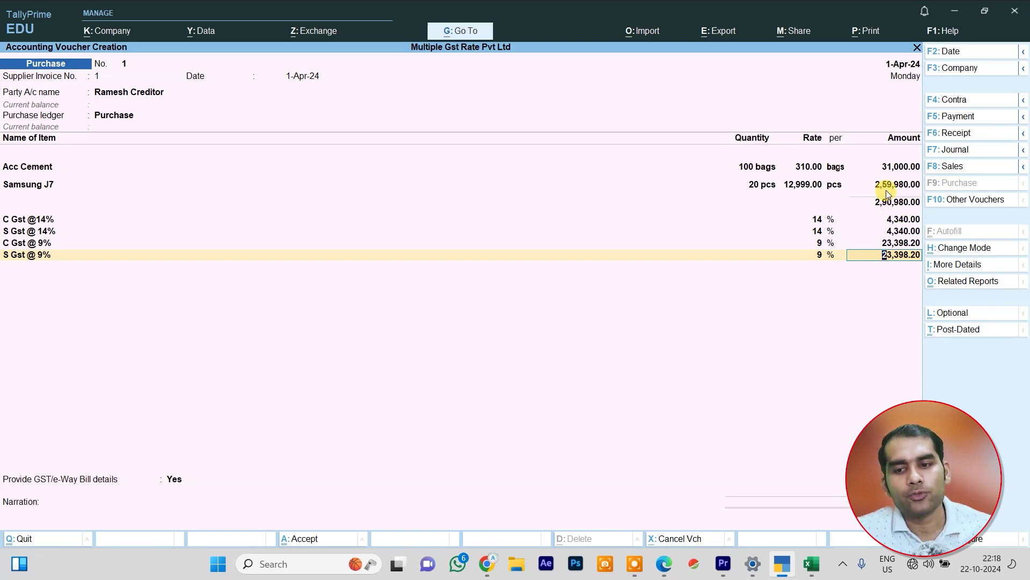
left_click(811, 563)
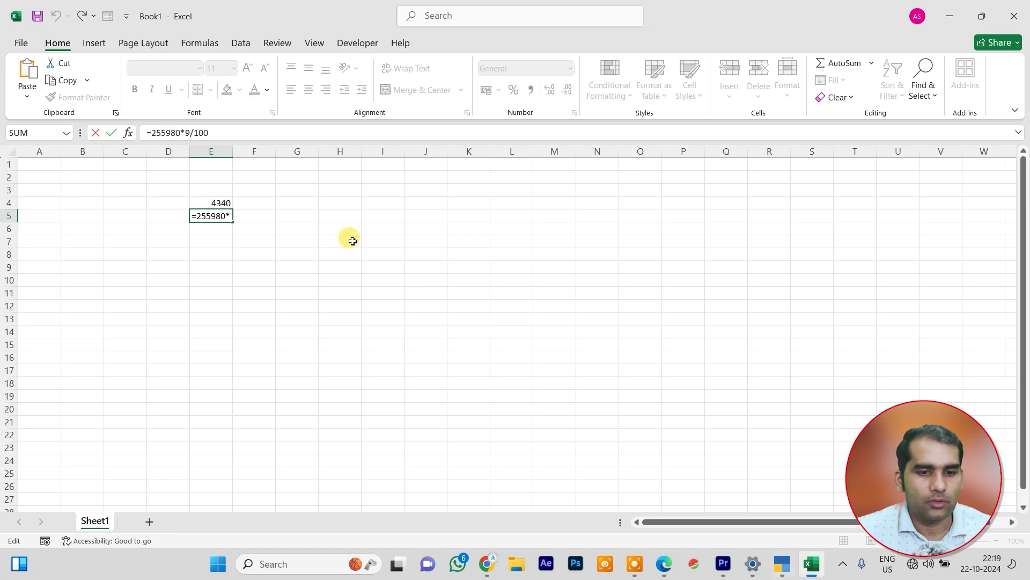
left_click(166, 133)
key("BackSpace")
type("9*")
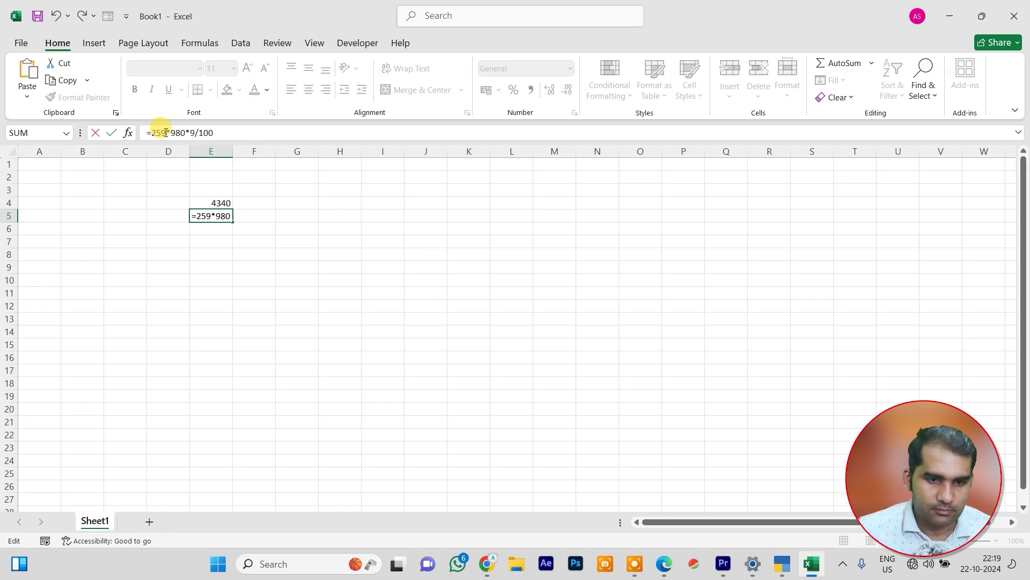
key("BackSpace")
key("Return")
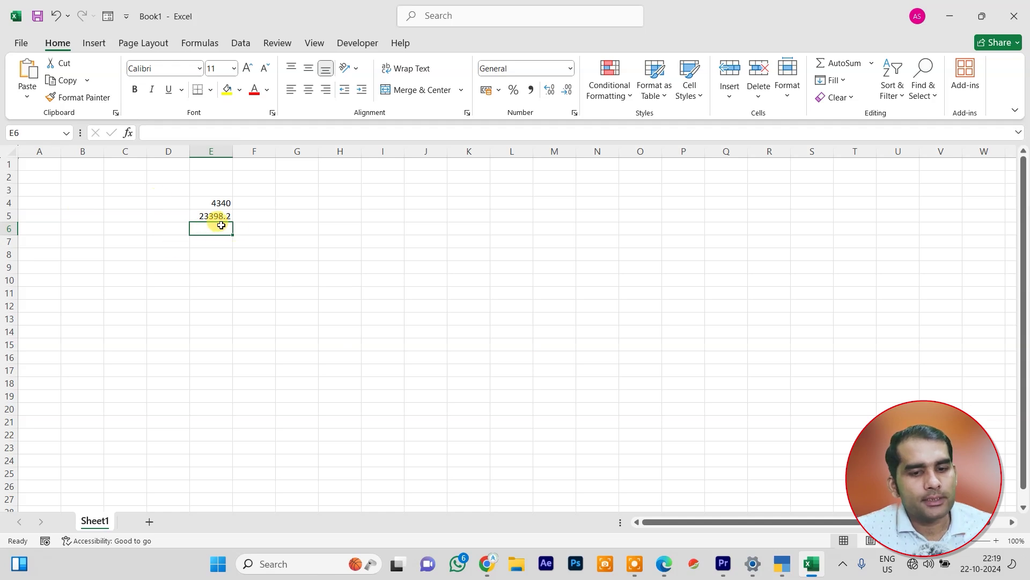
- Switch to TallyPrime, save the purchase voucher and open a new sales voucher
left_click(784, 565)
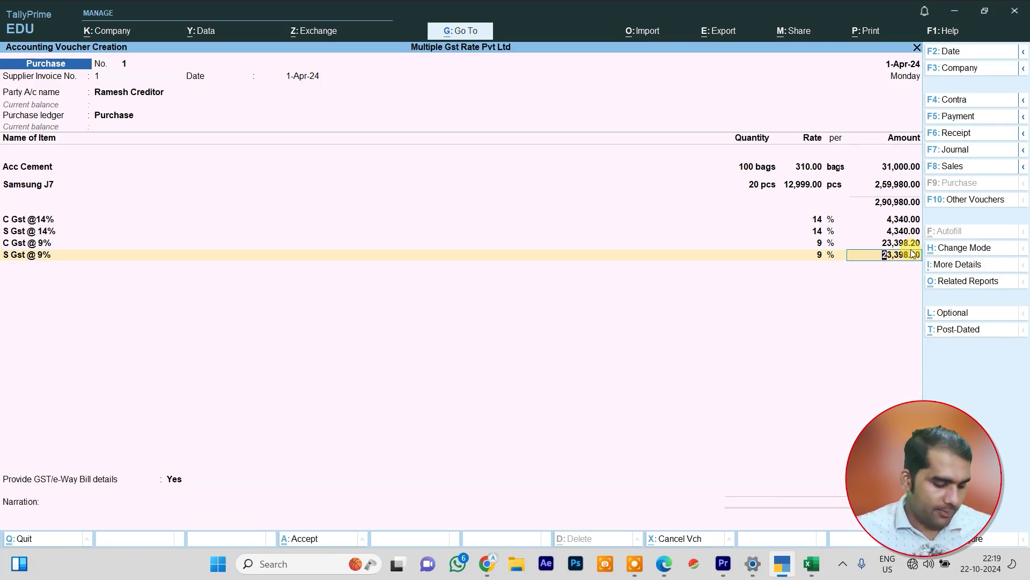
key("ctrl+a")
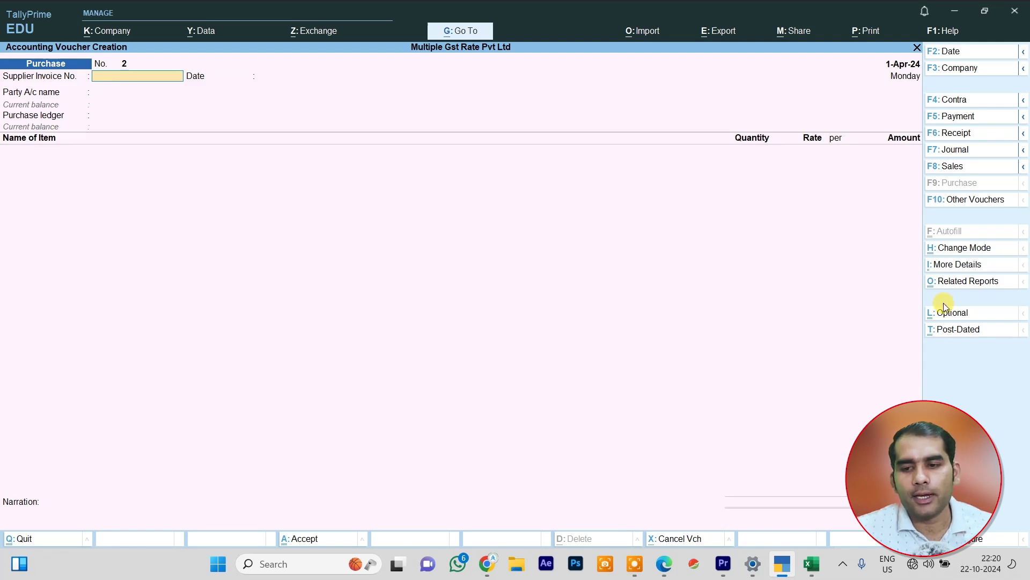
left_click(953, 165)
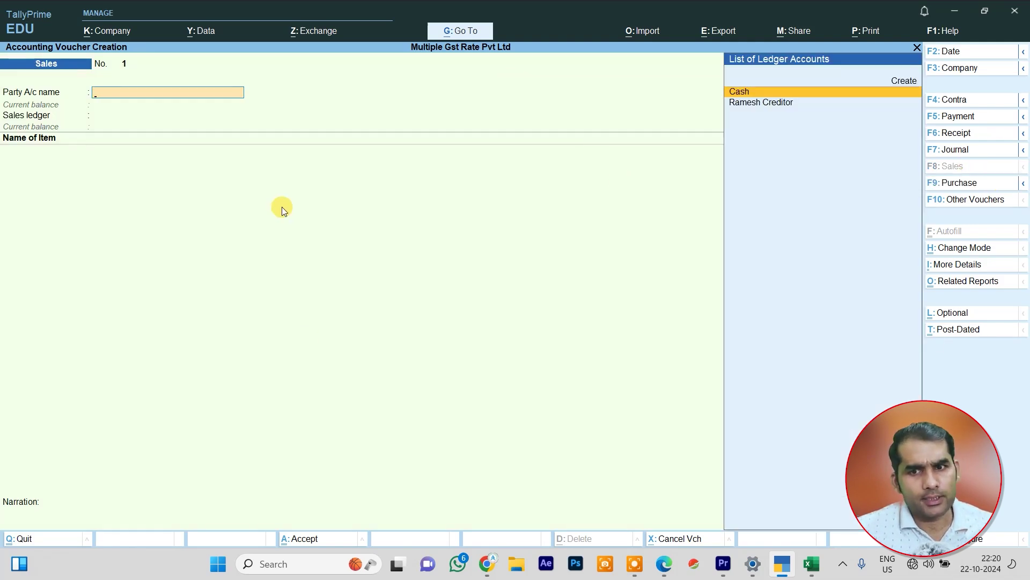
- Start creating a party ledger from the sales voucher's party field and enter the debtor's name
key("Up")
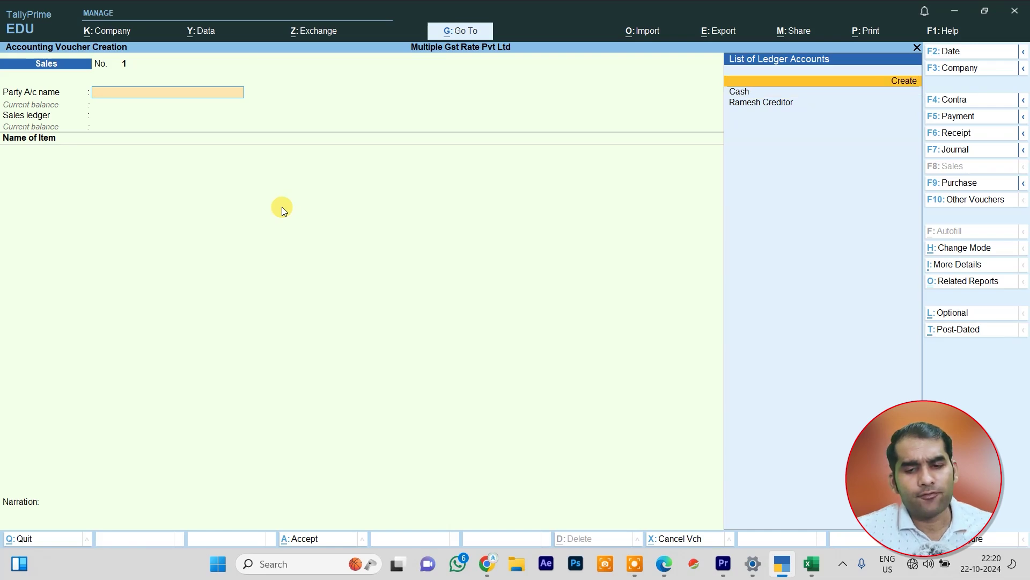
key("Return")
type("Raju De")
key("BackSpace")
type("Debtor")
key("Return")
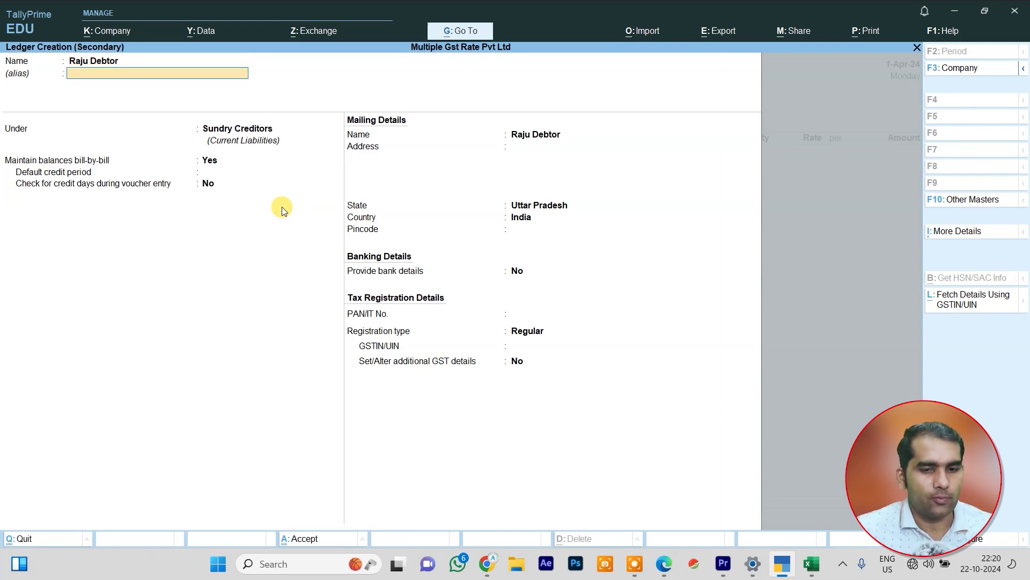
- Place the new party ledger under Sundry Debtors, leave the alias blank and save the ledger
key("Return")
type("S")
key("Down")
key("Down")
key("Down")
key("Down")
key("Down")
key("Return")
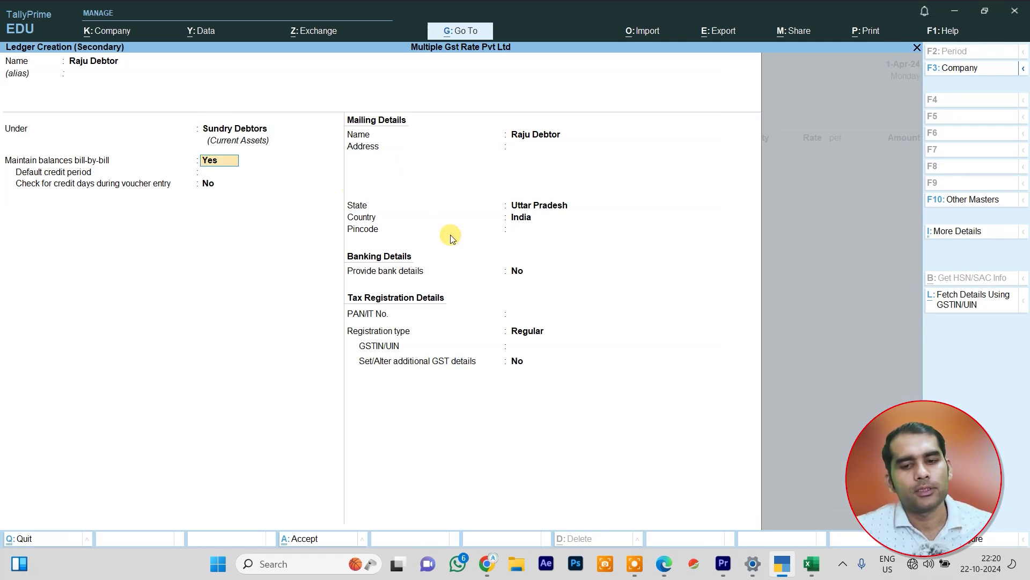
key("ctrl+a")
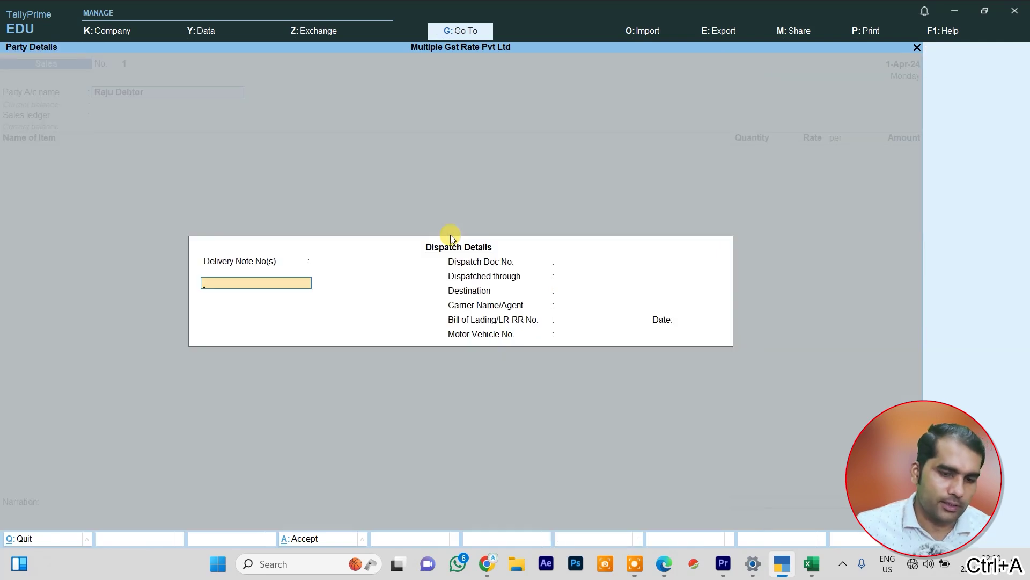
- Accept the blank dispatch details and the party details, and choose Sales as the voucher's sales ledger
key("ctrl+a")
key("ctrl+a")
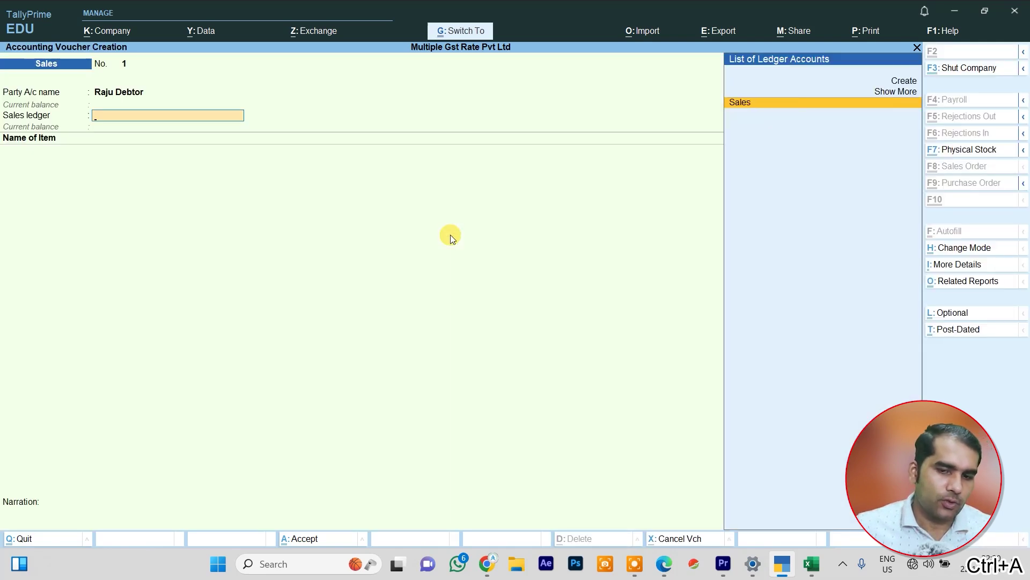
key("Return")
- Add the item Samsung J7 to the sales voucher with quantity 19 pcs at a rate of 13,999
type("S")
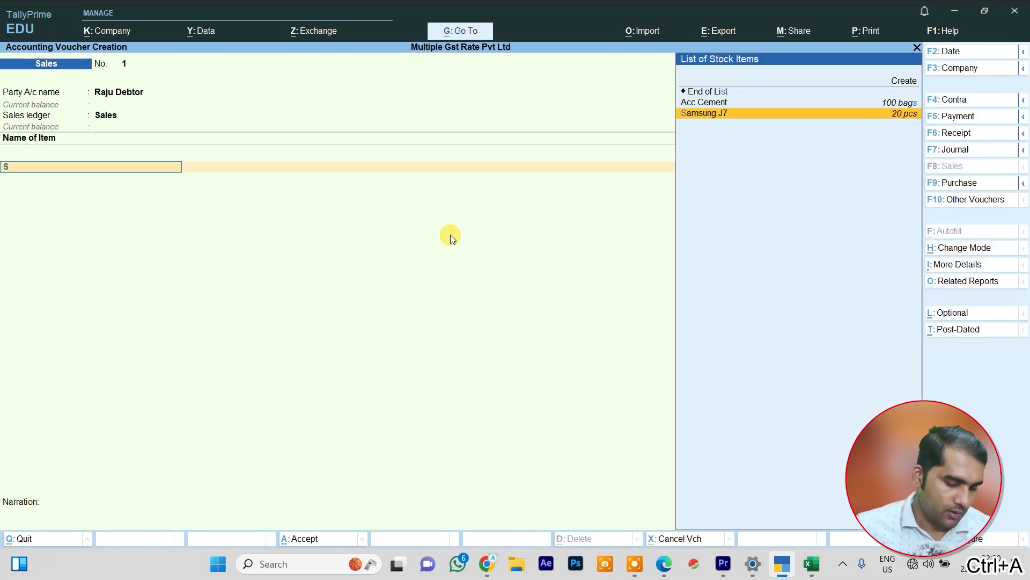
key("Return")
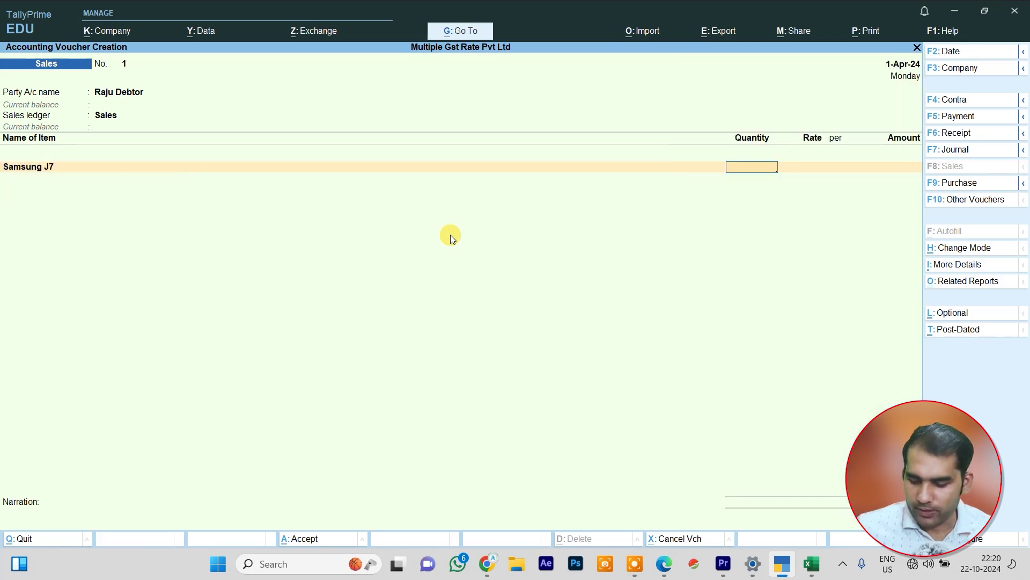
type("19")
key("Return")
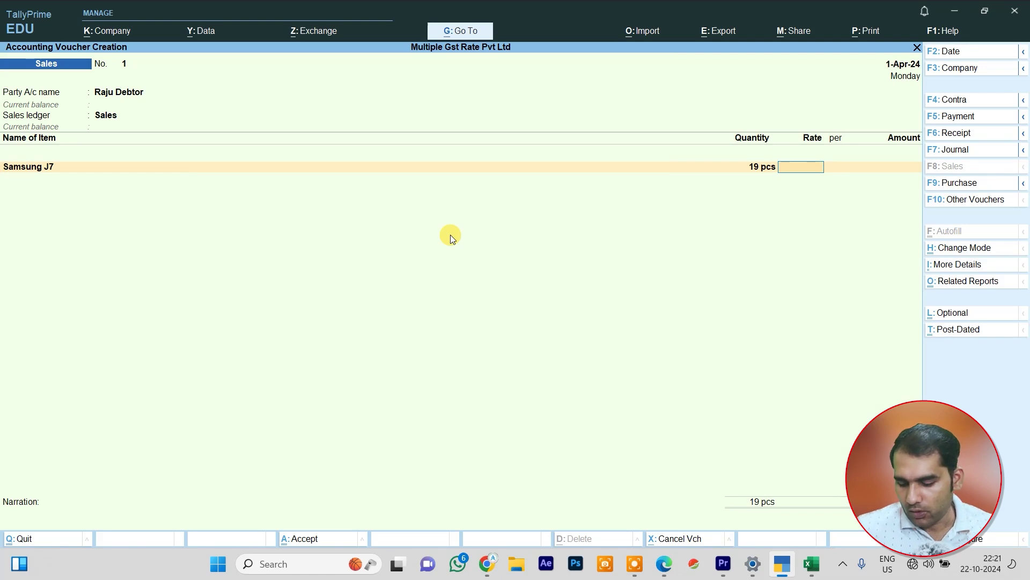
type("13999")
key("Return")
key("Return")
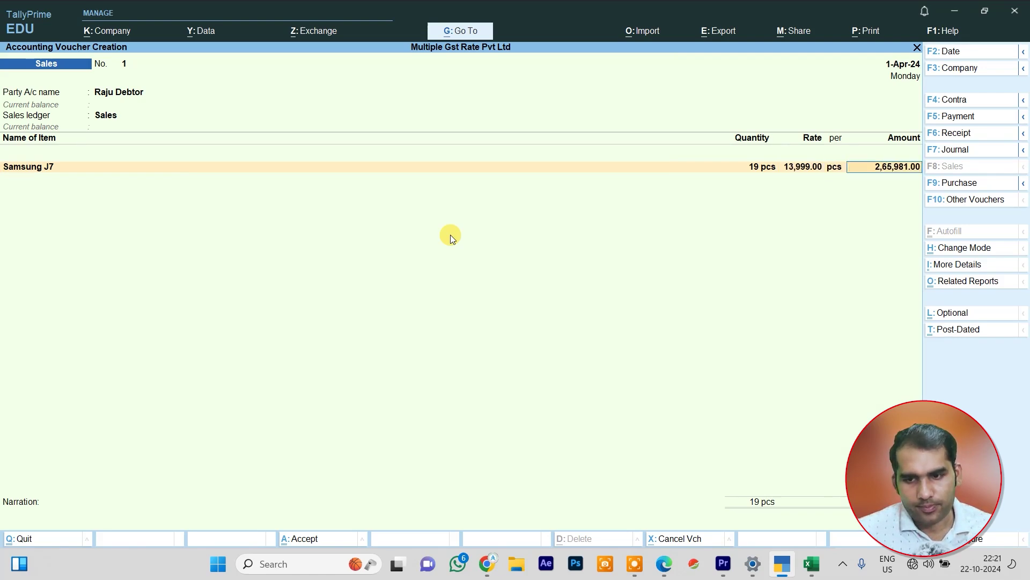
key("Return")
- Add Acc Cement to the sales voucher with 95 bags at a rate of 390, and end the item list
type("A")
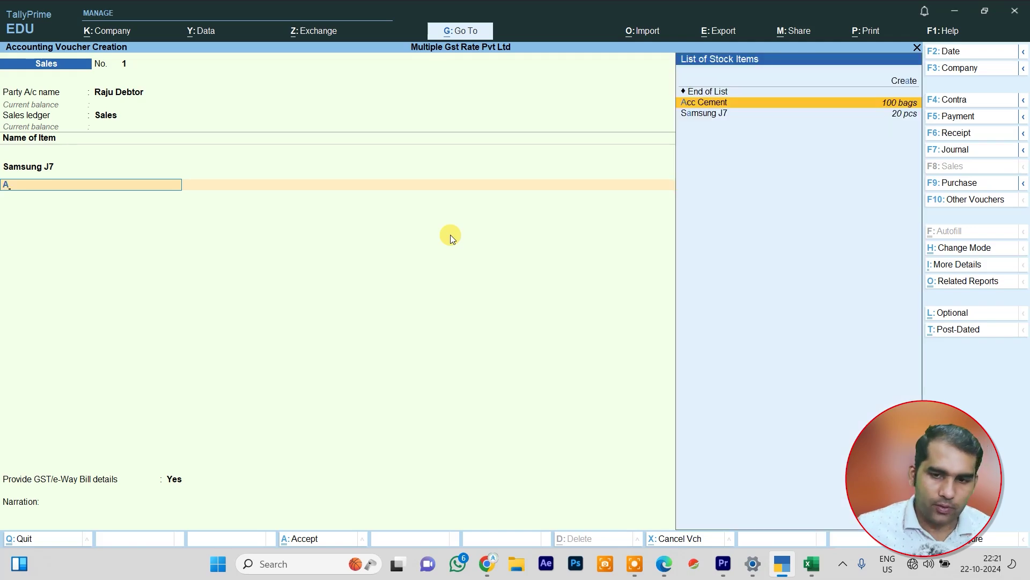
key("Return")
type("95")
key("Return")
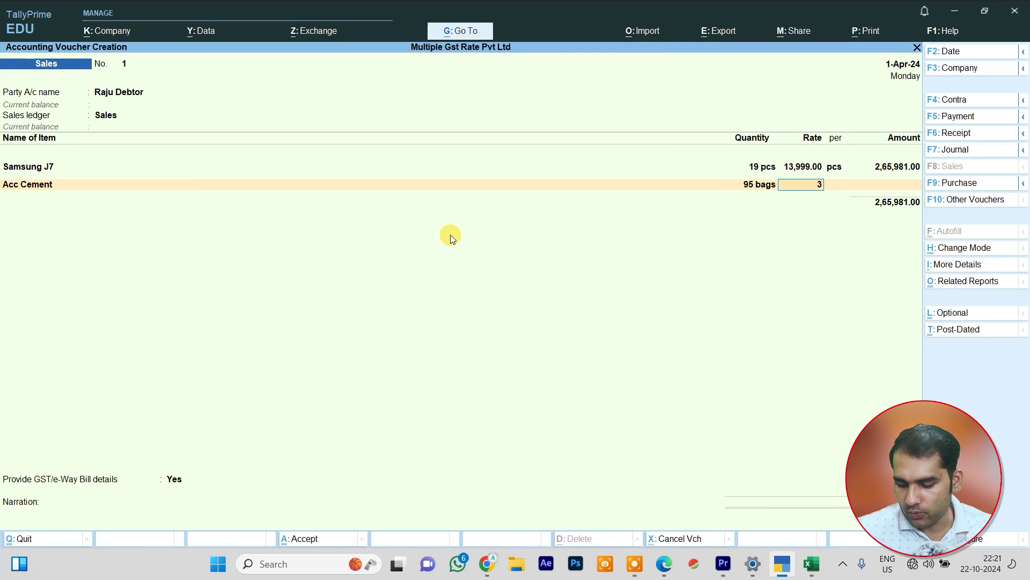
type("390")
key("Return")
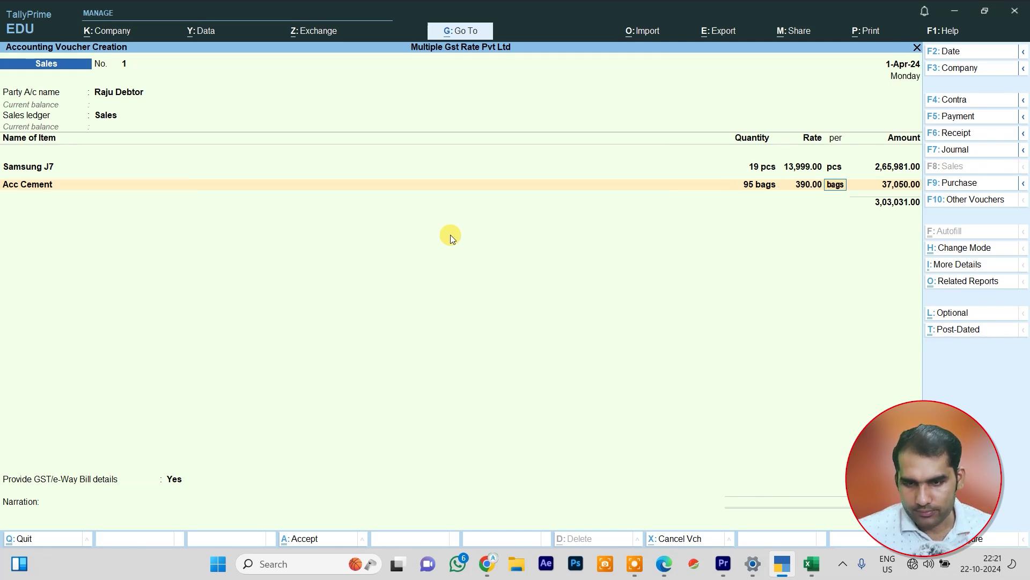
key("Return")
key("Return")
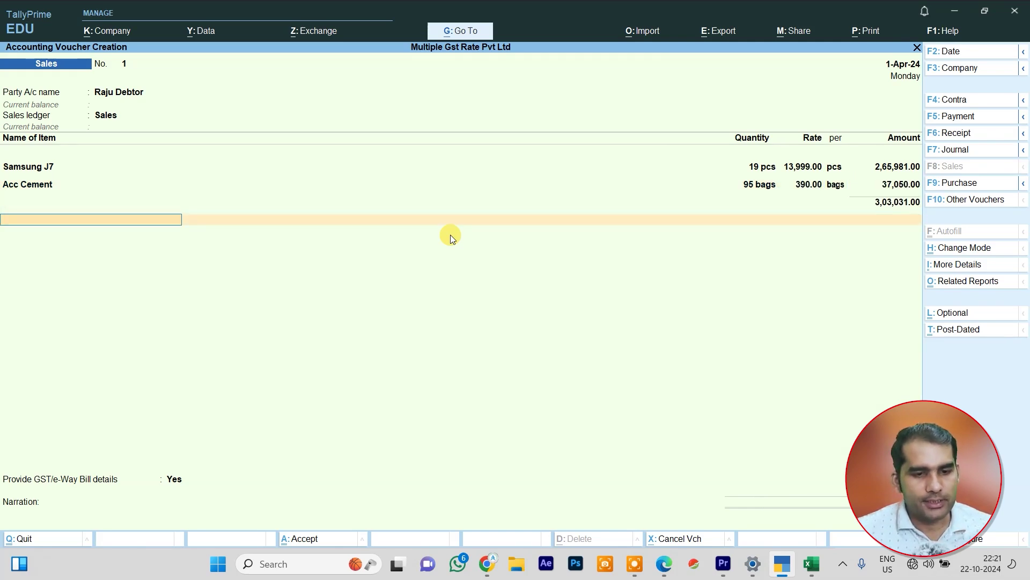
type("c")
key("Down")
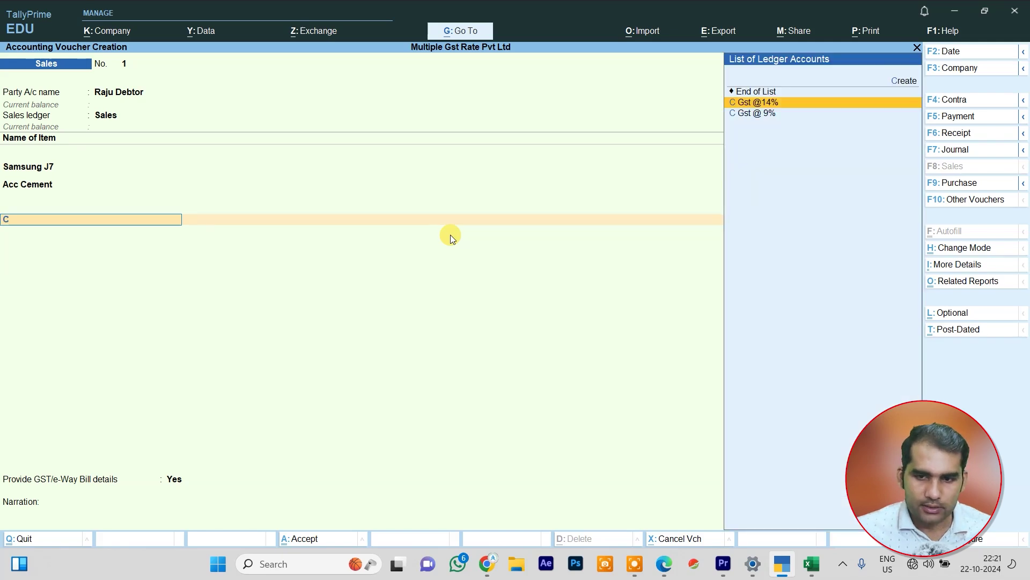
key("Return")
key("Return")
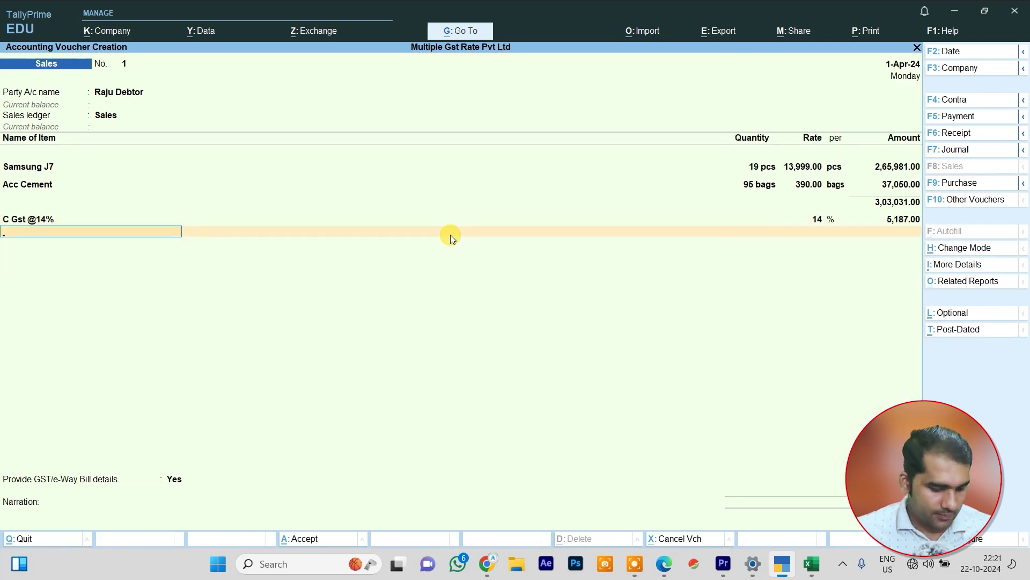
type("S")
key("Down")
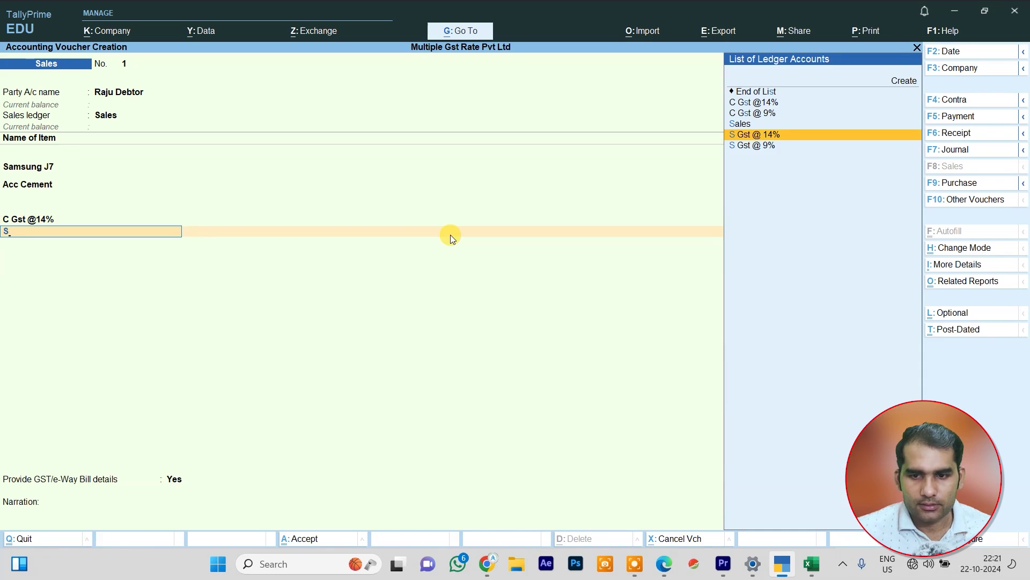
key("Return")
key("Return")
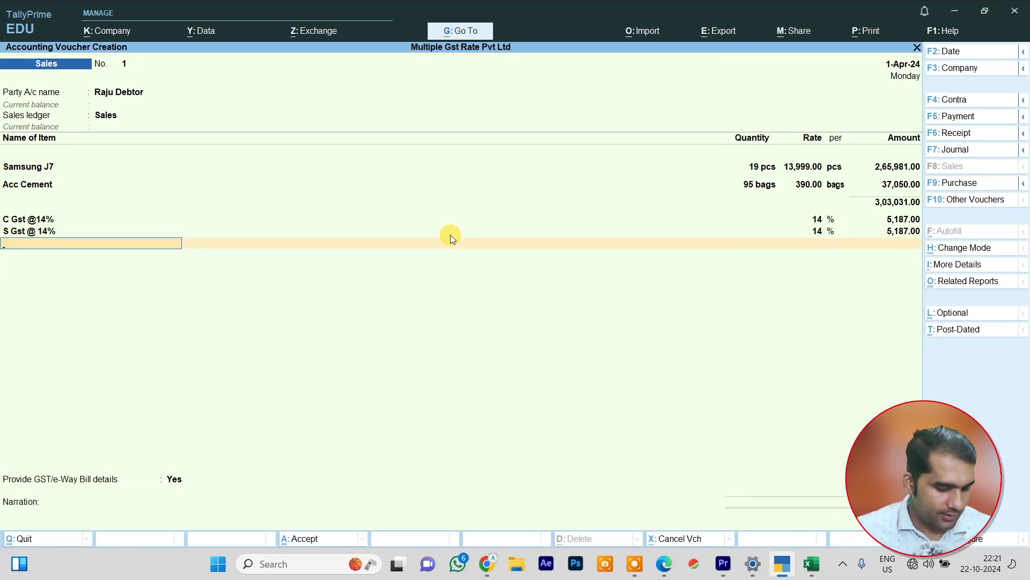
- Add the C Gst @ 9% and S Gst @ 9% tax ledgers below the 14% tax lines in the sales voucher
type("C")
key("Down")
key("Down")
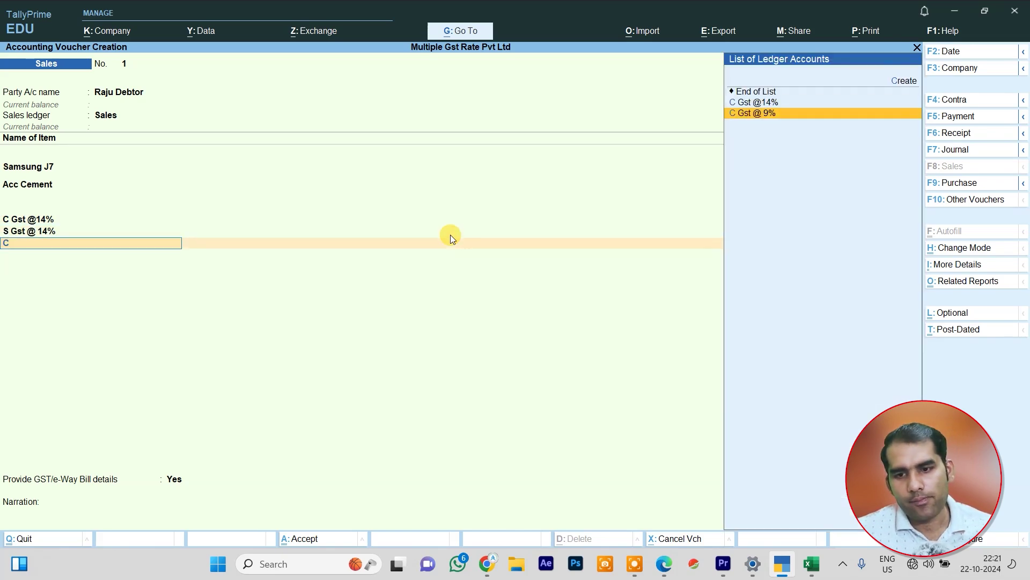
key("Return")
key("Return")
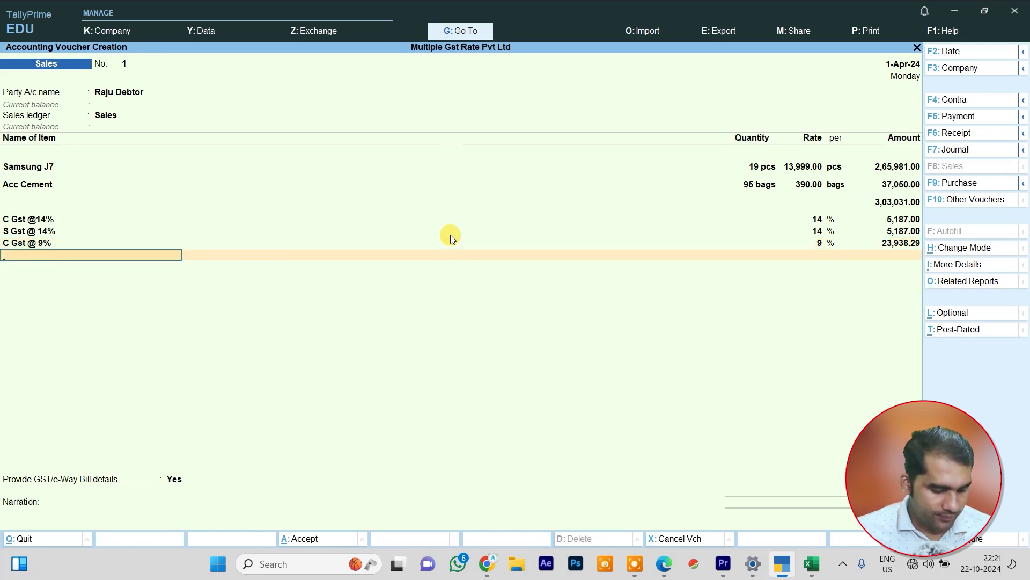
type("S")
key("Down")
key("Down")
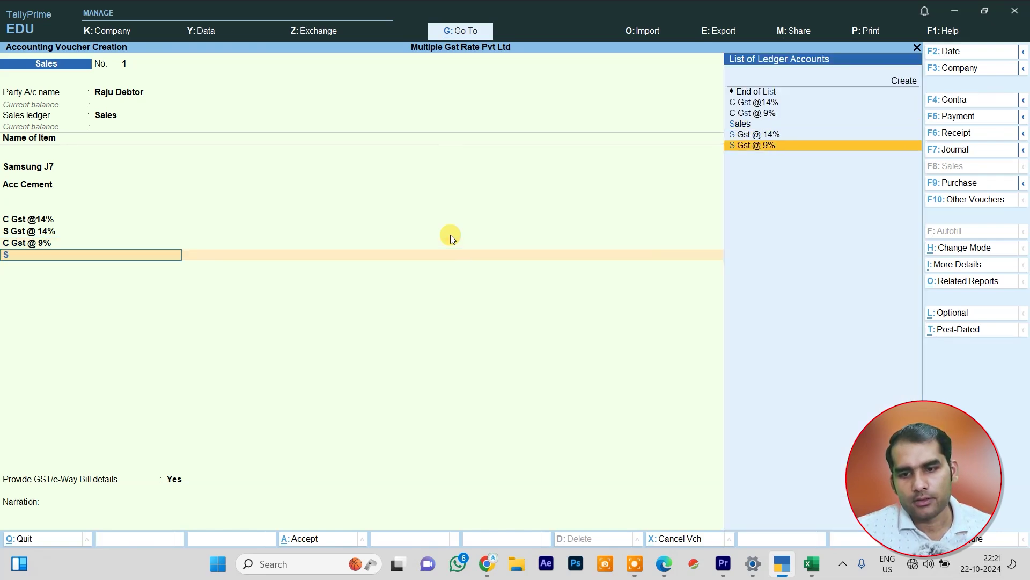
key("Return")
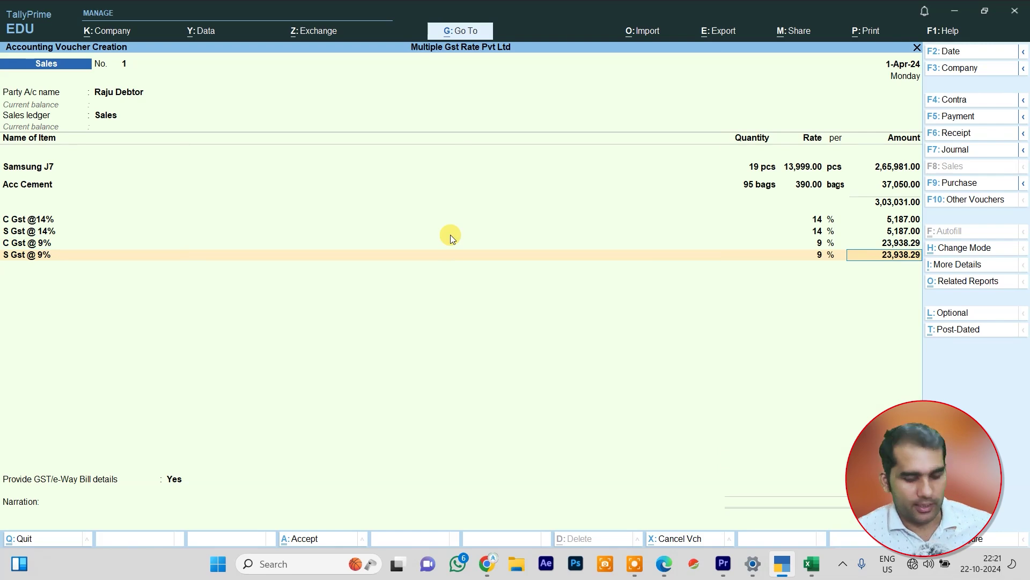
- Open the print preview of the current sales voucher as a Tax Invoice and zoom in on it
key("alt+p")
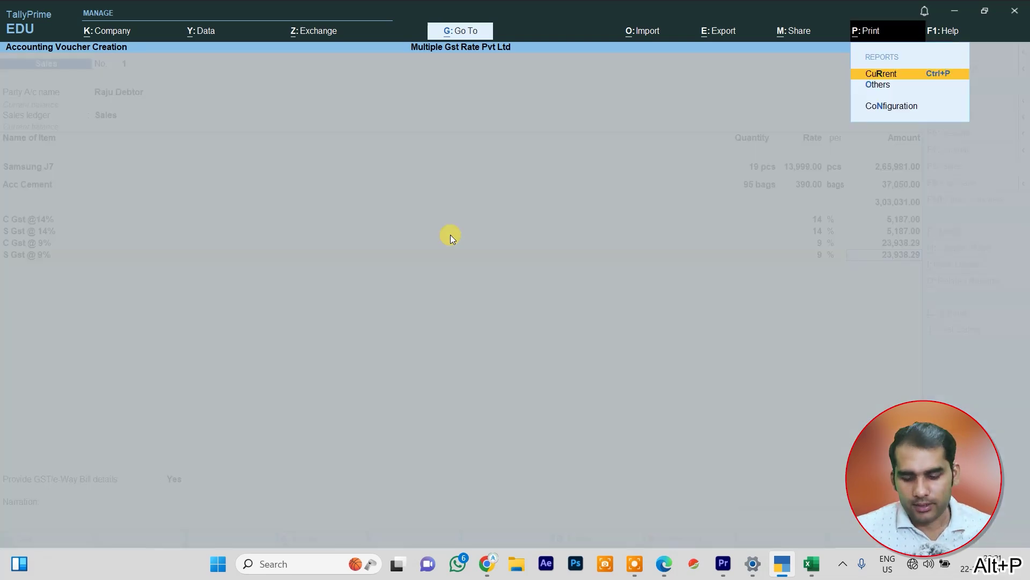
key("Return")
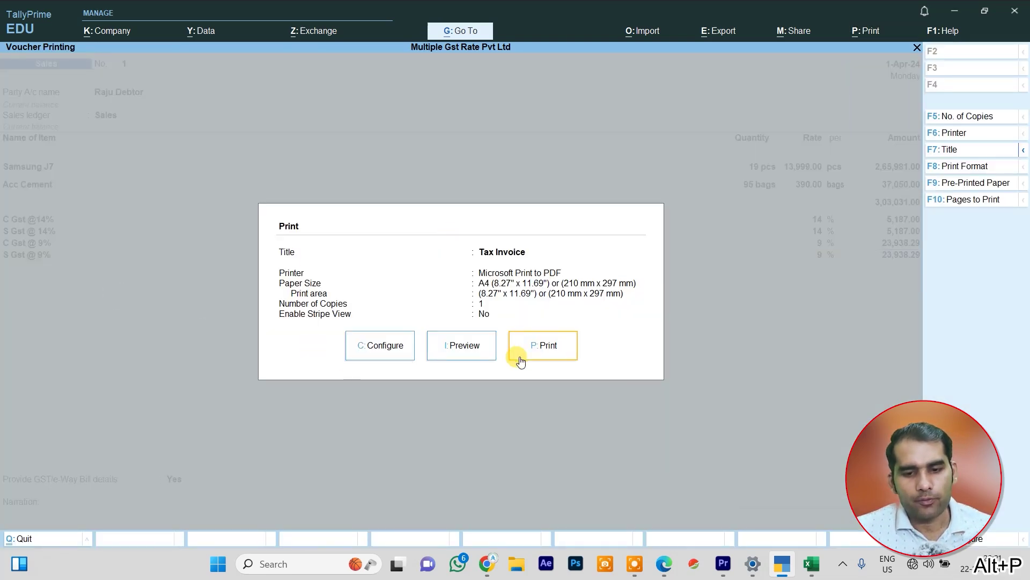
left_click(465, 346)
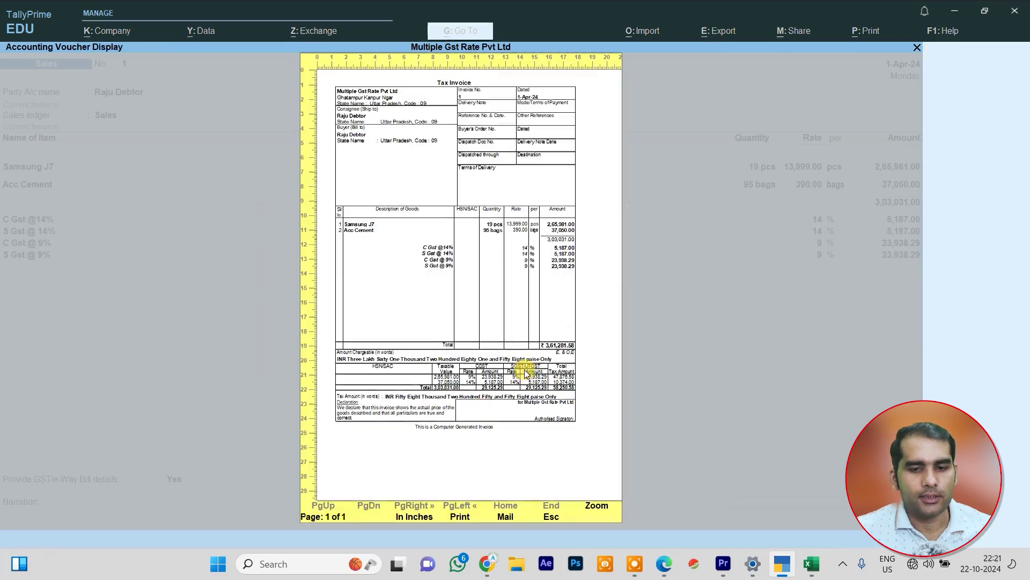
left_click(593, 501)
- Examine the item lines, the 14% and 9% GST lines, and the CGST/SGST tax summary on the previewed invoice
scroll(308, 220, "down", 3)
scroll(309, 228, "up", 1)
scroll(322, 247, "down", 4)
scroll(344, 271, "down", 1)
scroll(311, 255, "up", 1)
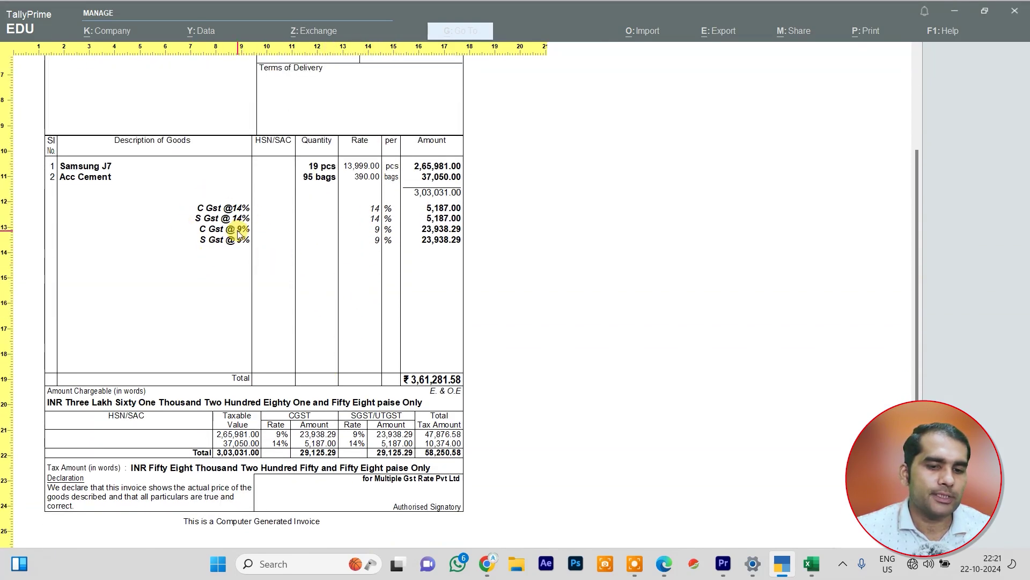
scroll(242, 231, "up", 3)
scroll(314, 262, "down", 2)
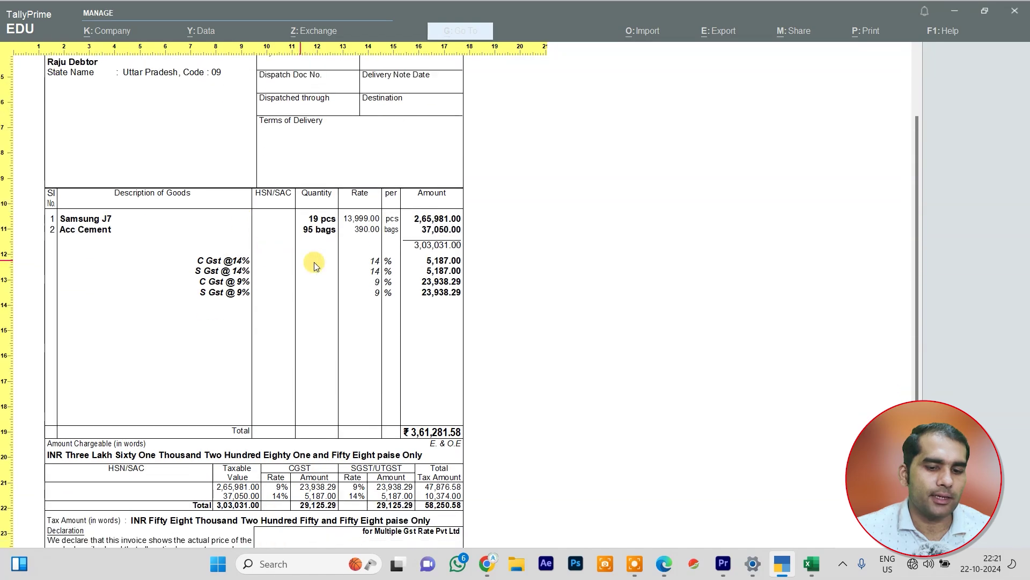
left_click(339, 443)
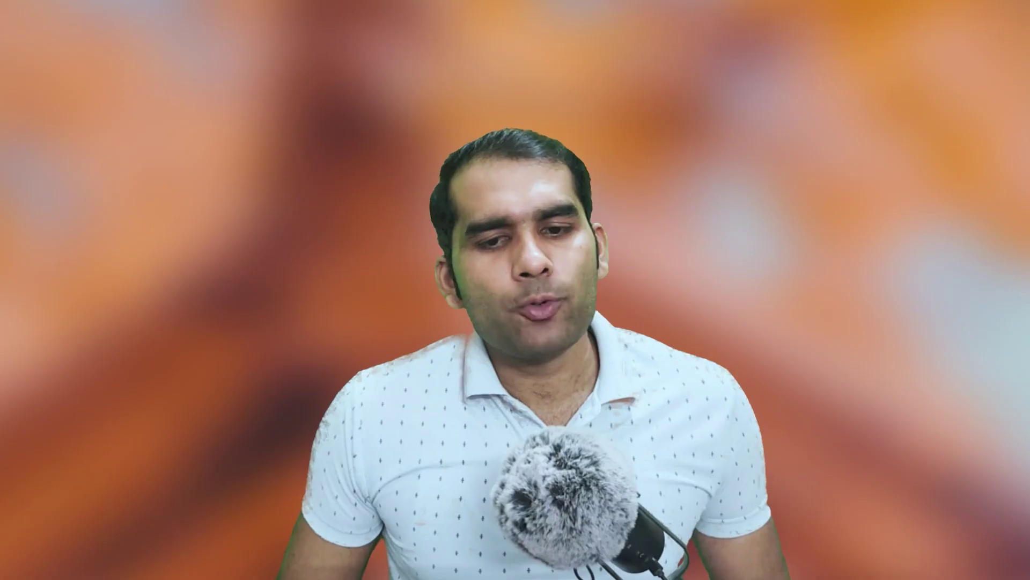